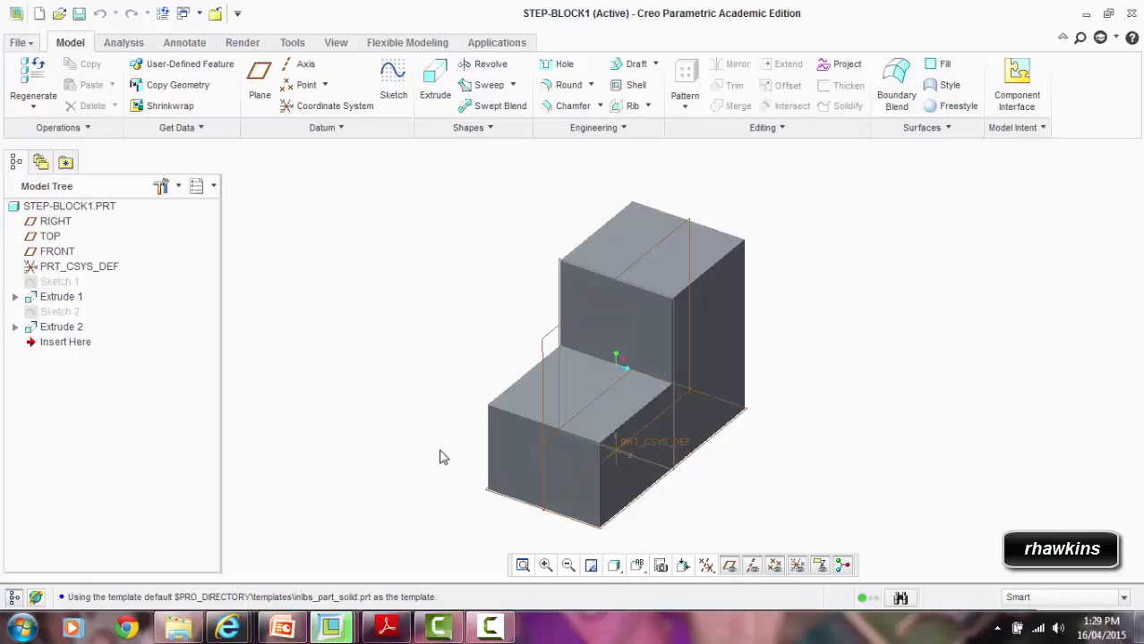
Step: Examine the finished STEP-BLOCK1 drawing in its own window, and return to the part model
mouse_move(349, 616)
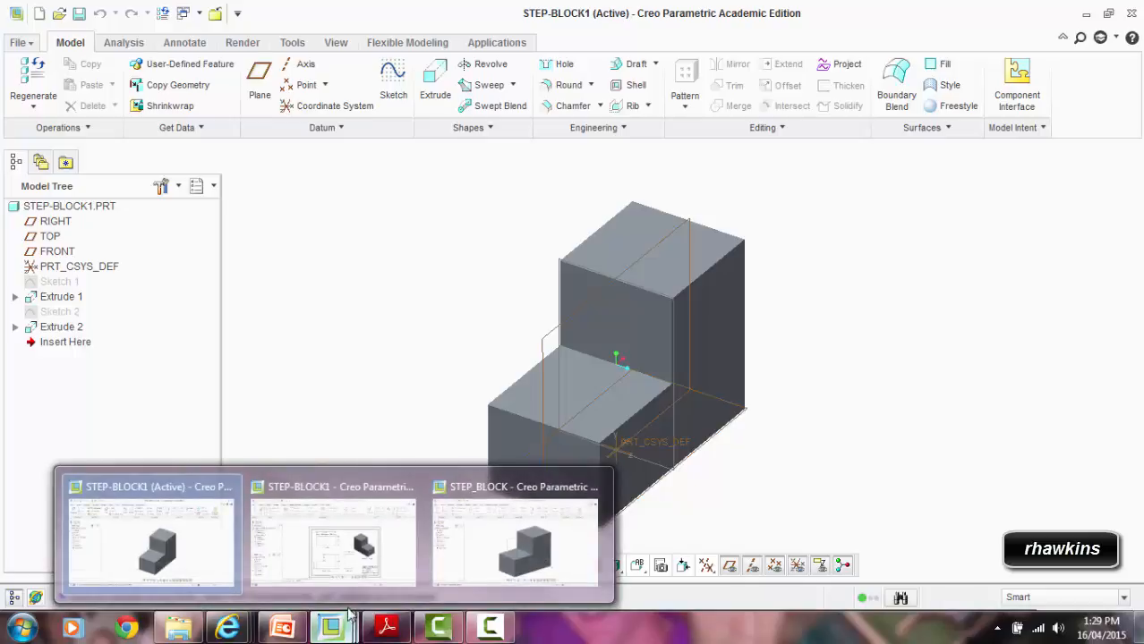
click(350, 550)
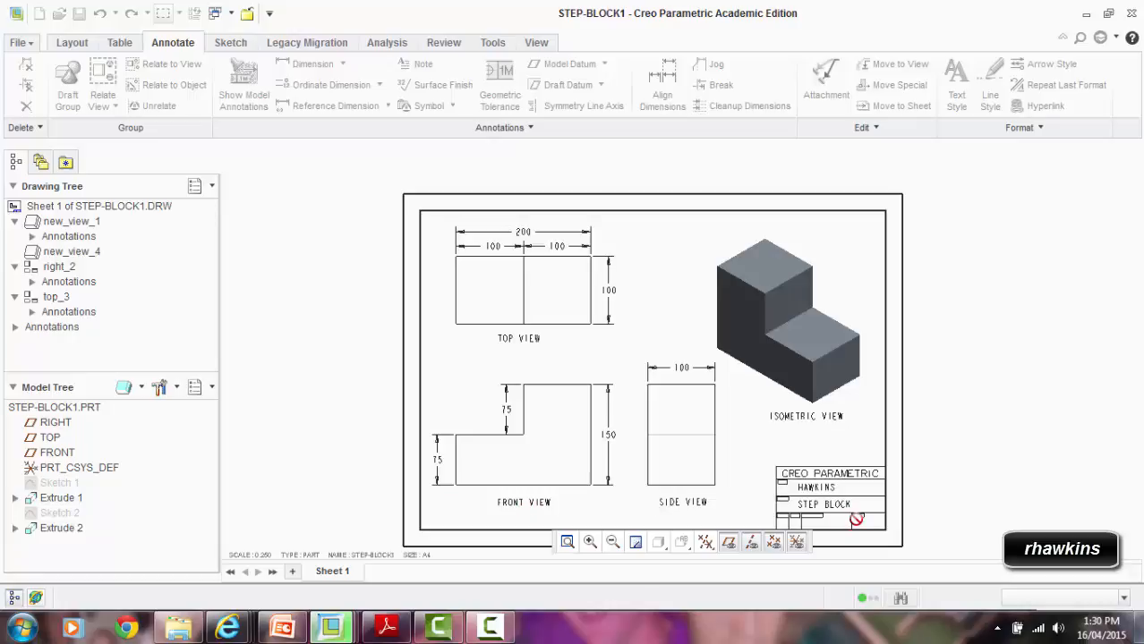
mouse_move(353, 626)
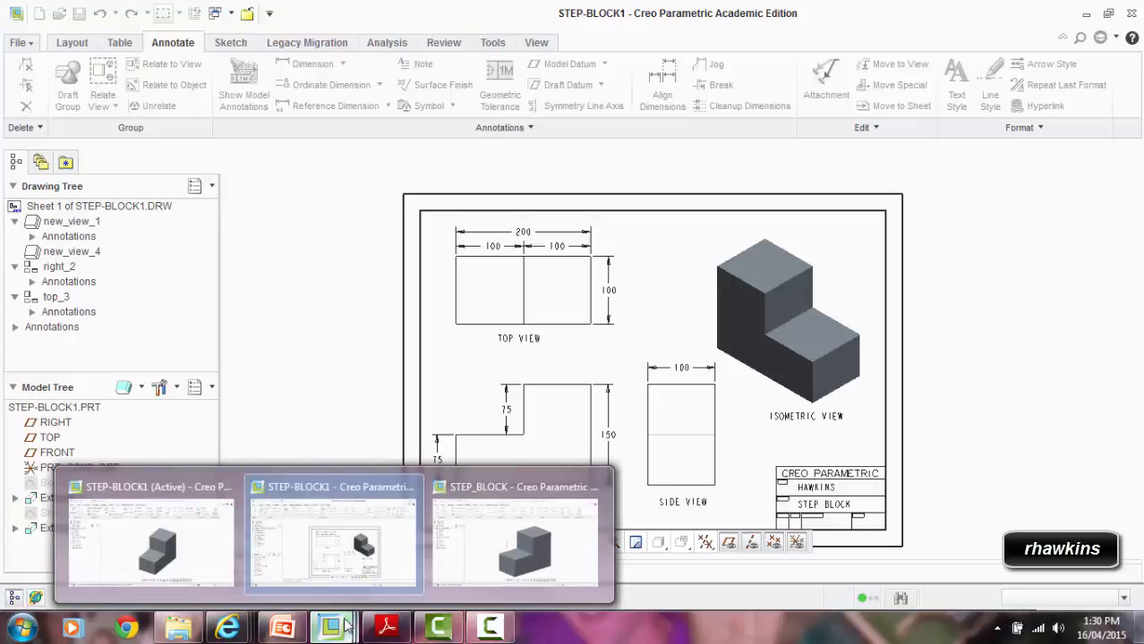
click(188, 564)
Step: Start a new drawing file named step_block_draw without the default template
click(18, 45)
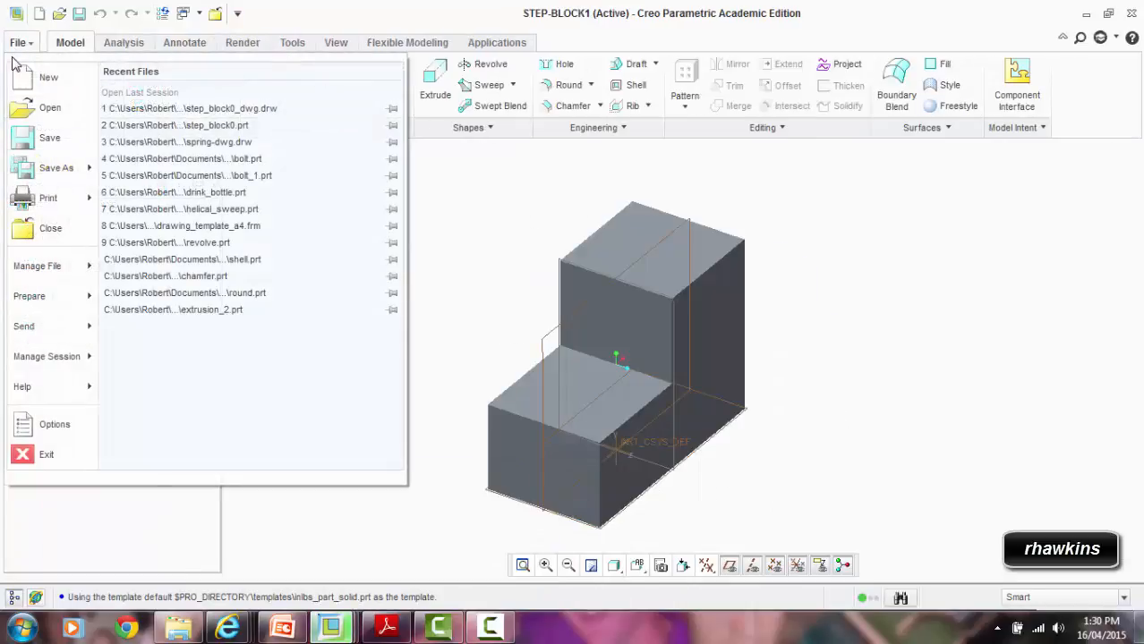
click(24, 79)
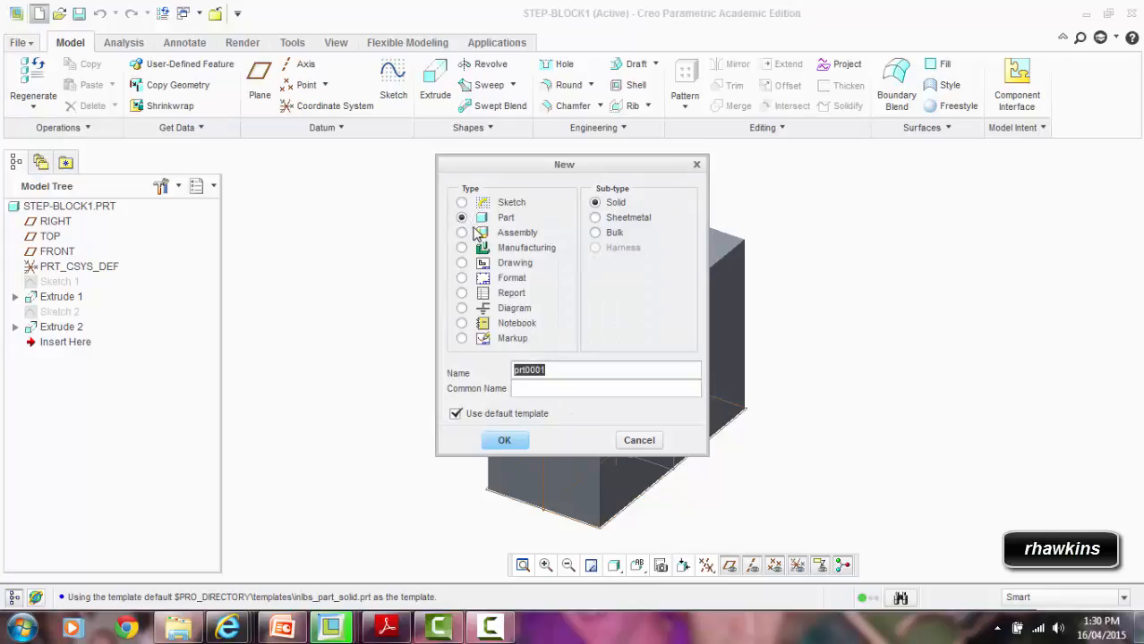
click(462, 265)
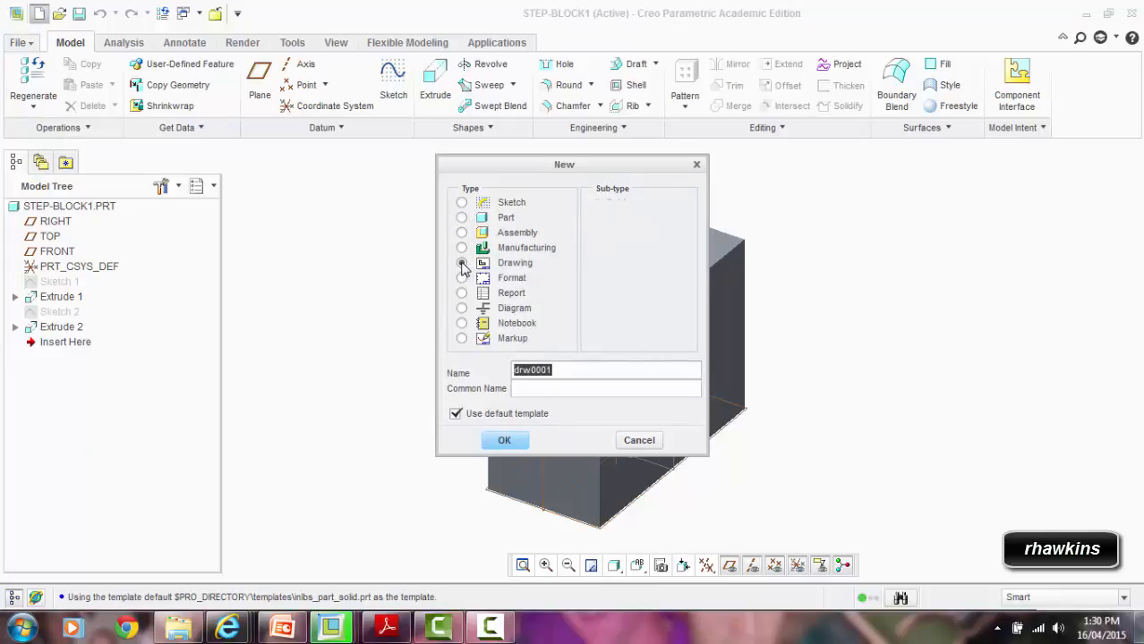
text(step_block_draw)
click(456, 414)
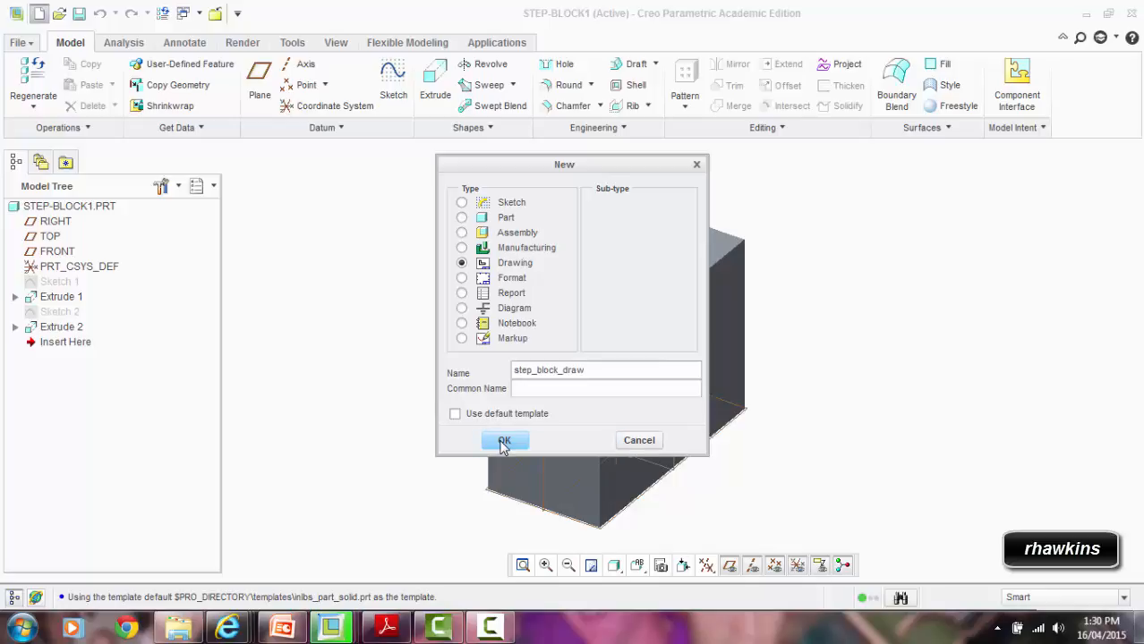
click(502, 441)
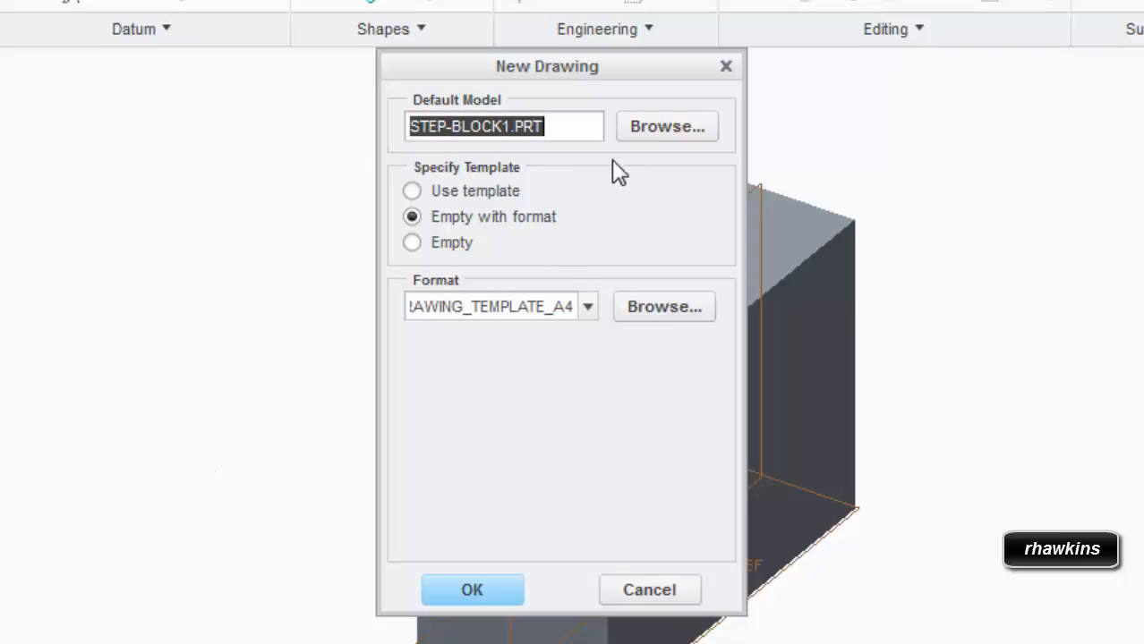
Step: Create the drawing of STEP-BLOCK1.PRT as empty with format, using drawing_template_a4.frm from the Creo files folder in My Documents, and maximize its window
click(646, 125)
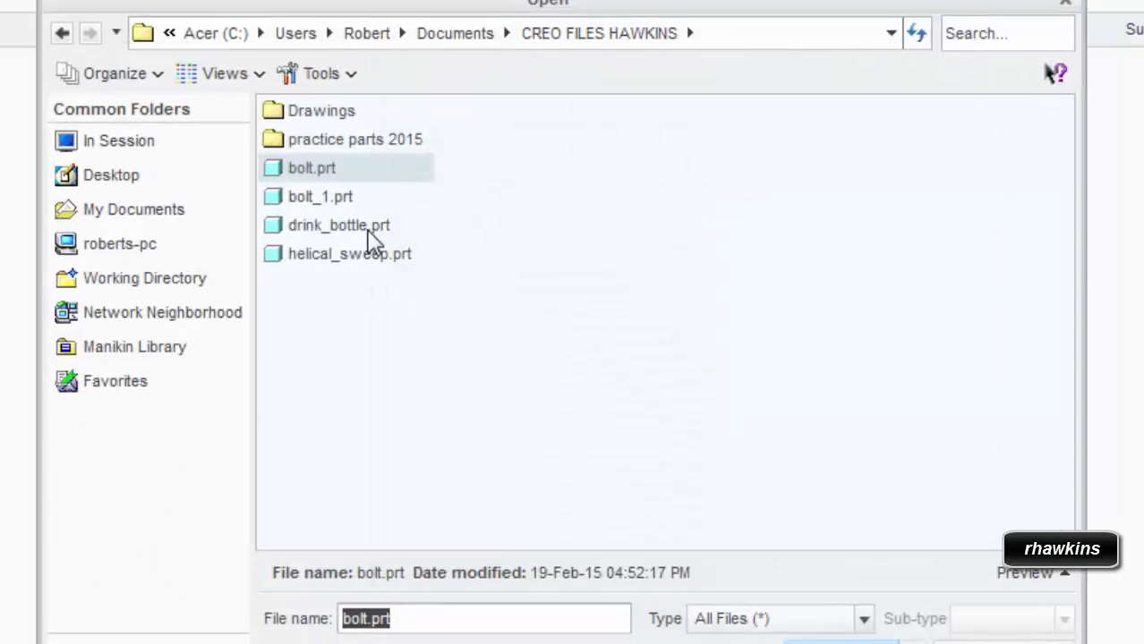
click(965, 641)
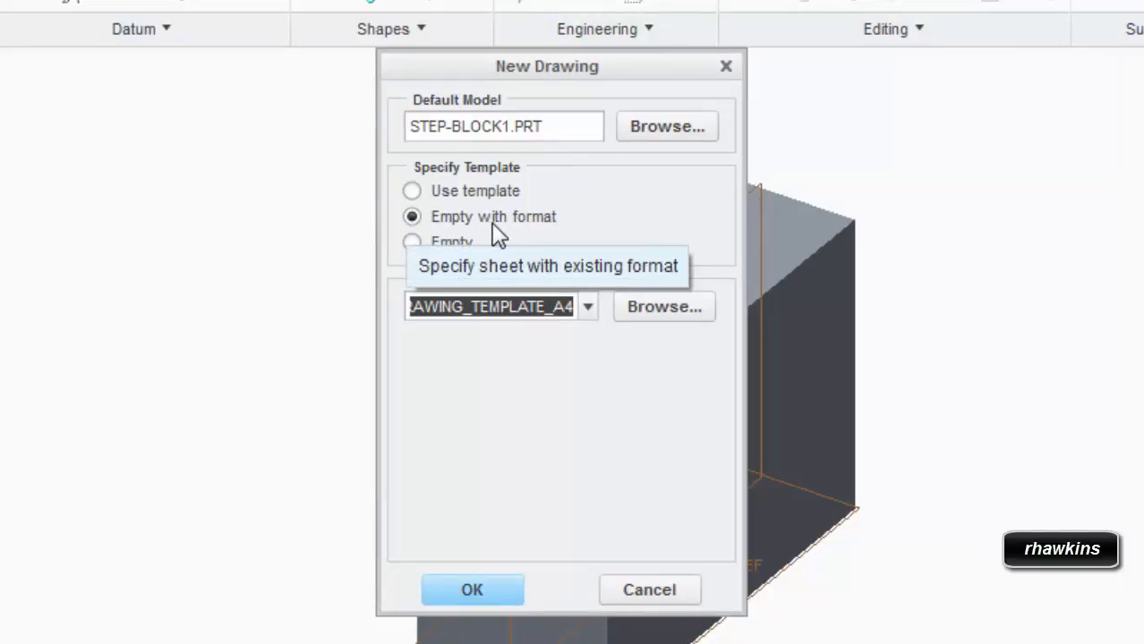
click(658, 307)
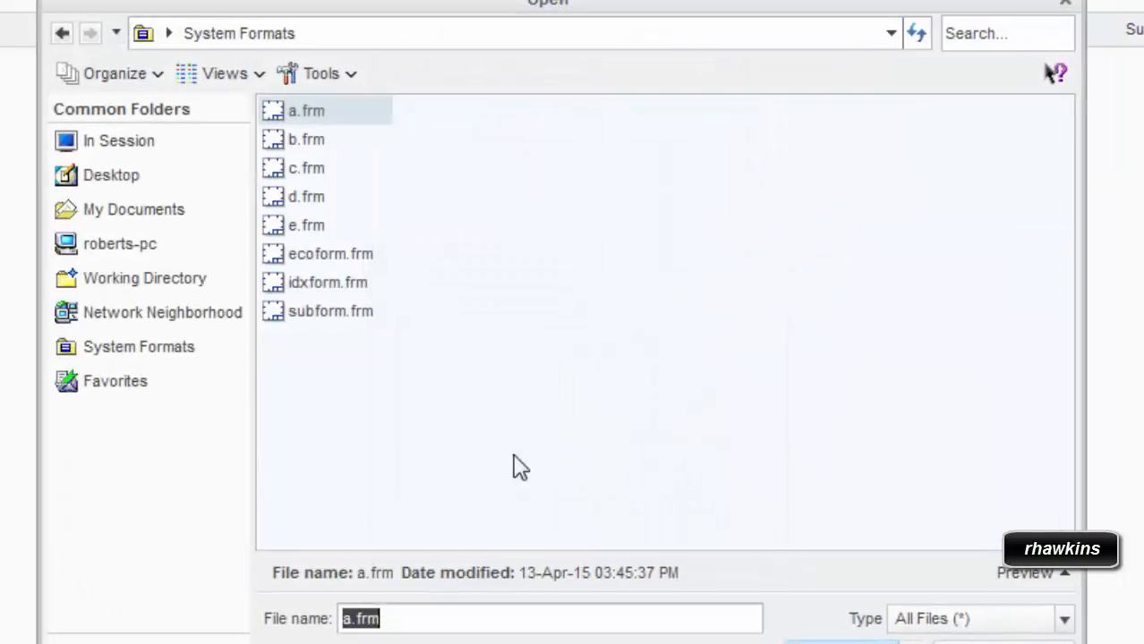
click(95, 215)
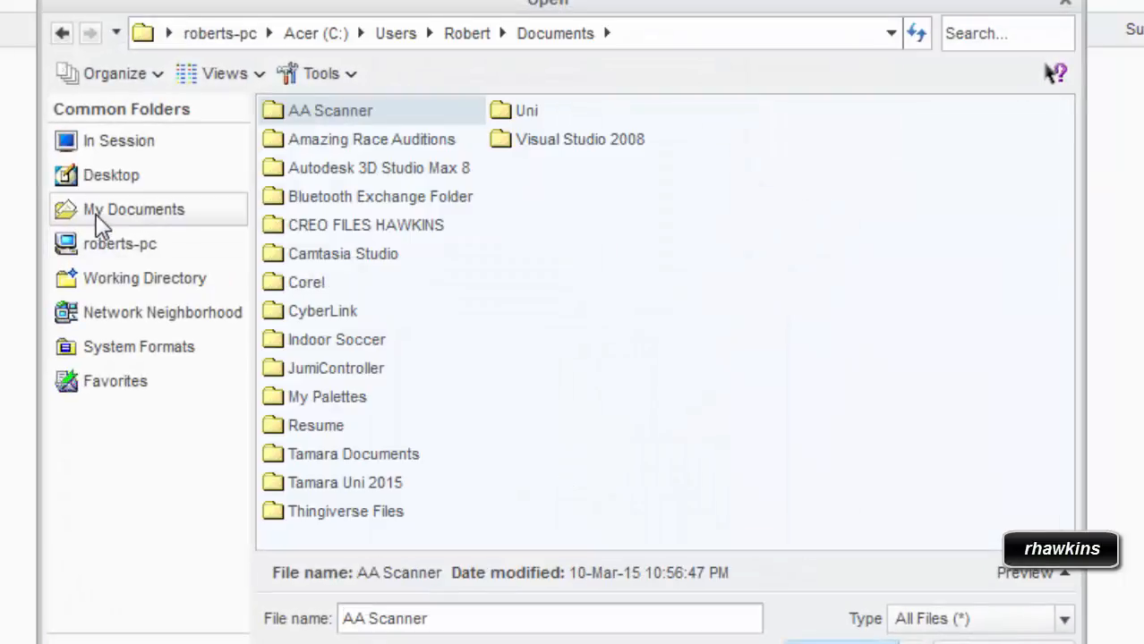
double_click(322, 228)
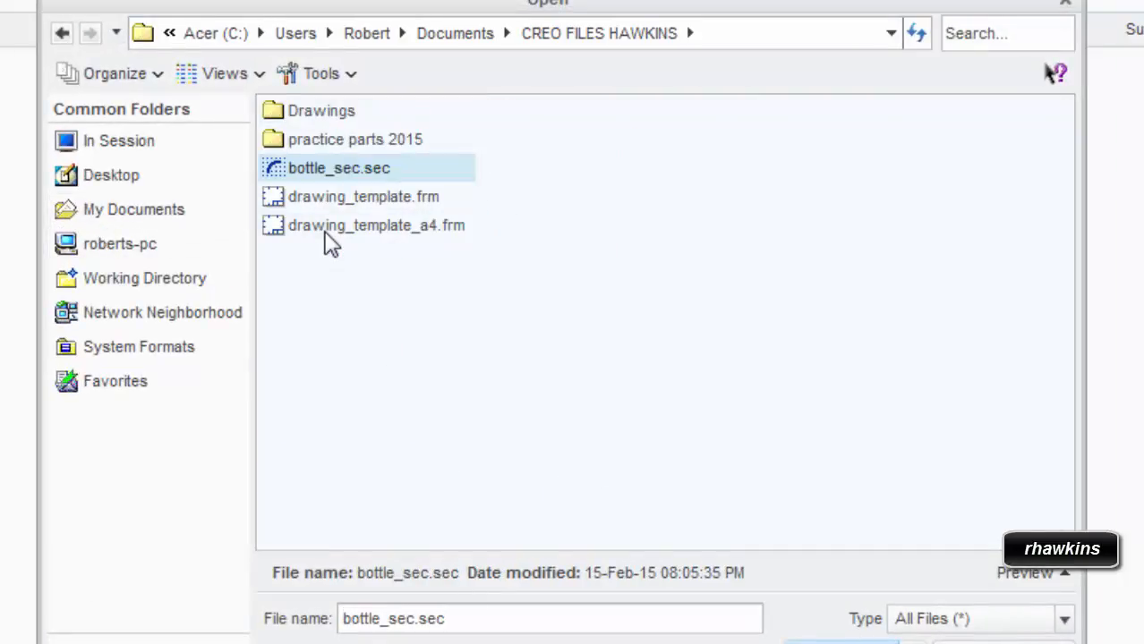
click(326, 229)
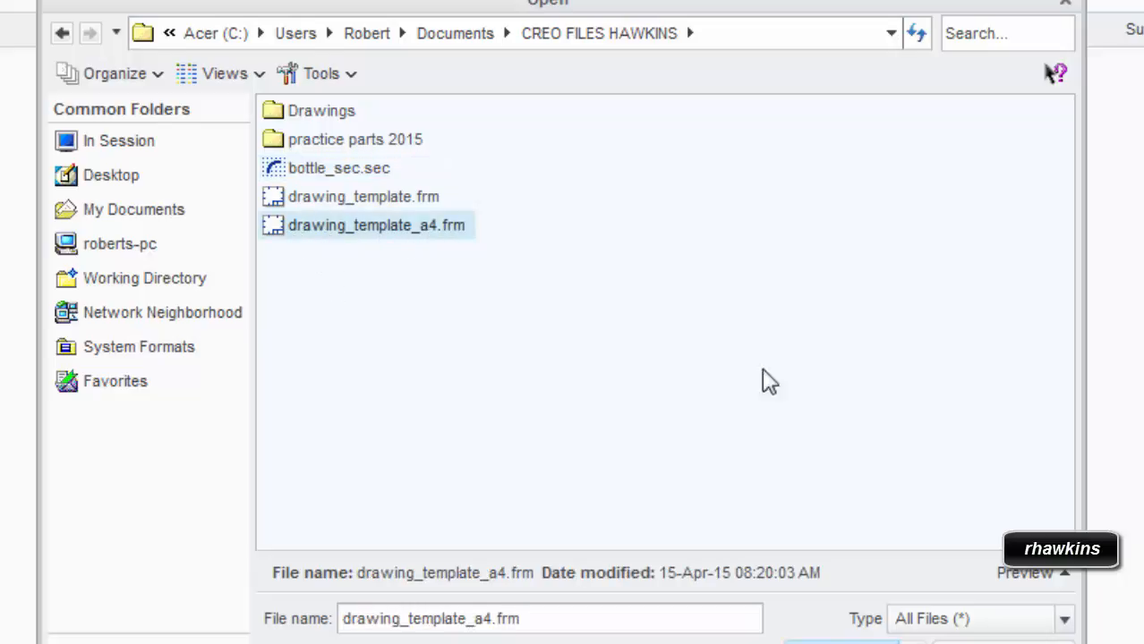
click(840, 641)
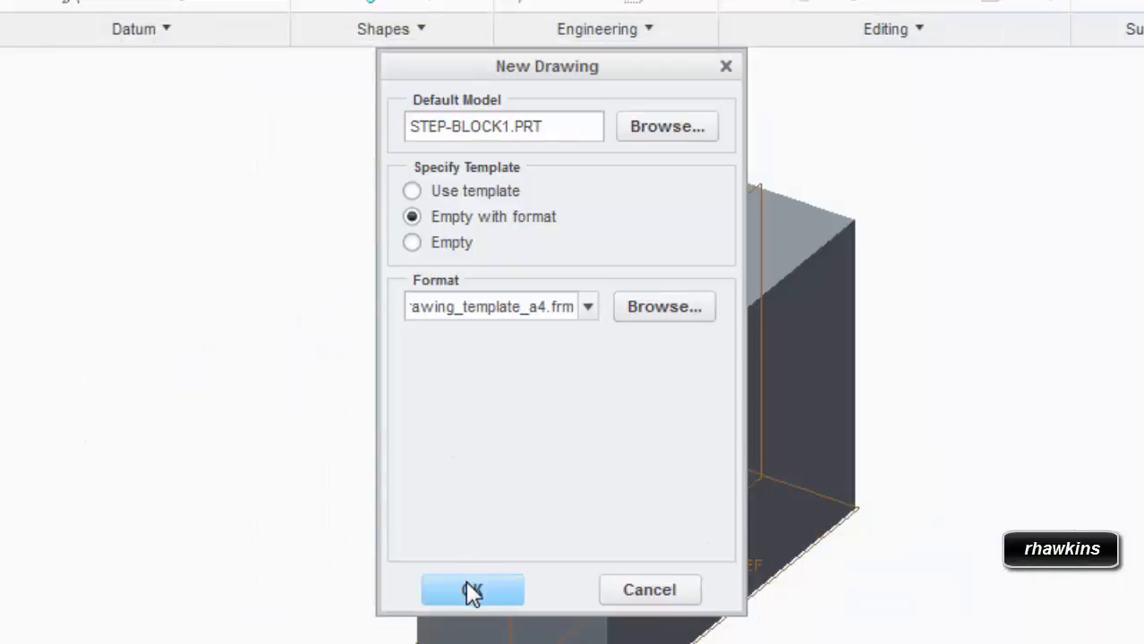
click(472, 592)
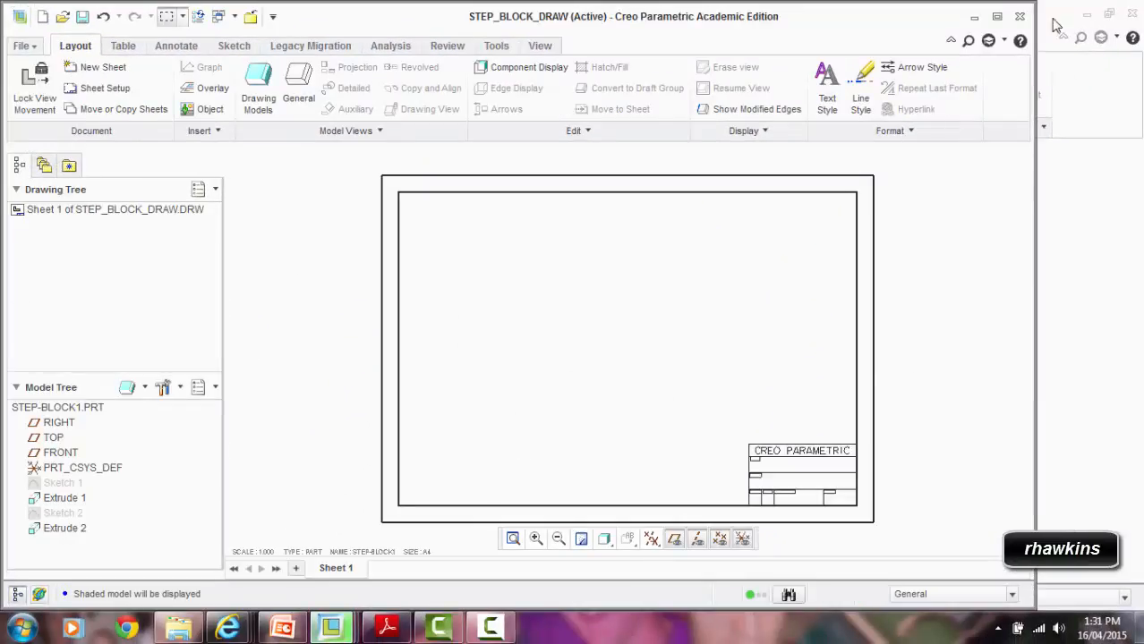
click(996, 16)
scroll(932, 528, down, 3)
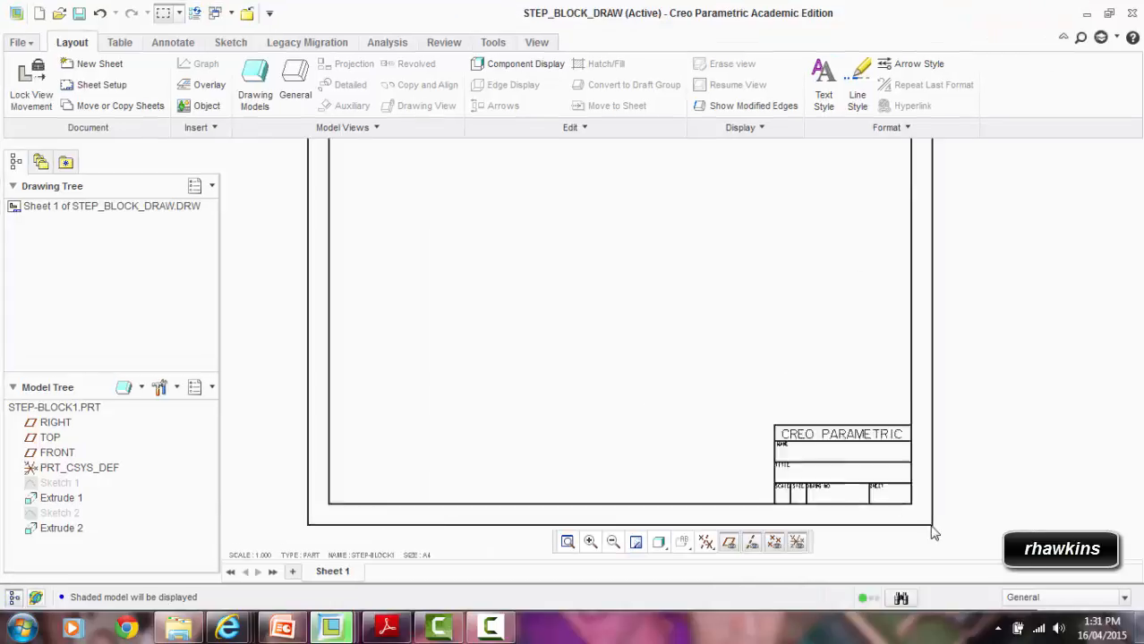
scroll(888, 515, up, 3)
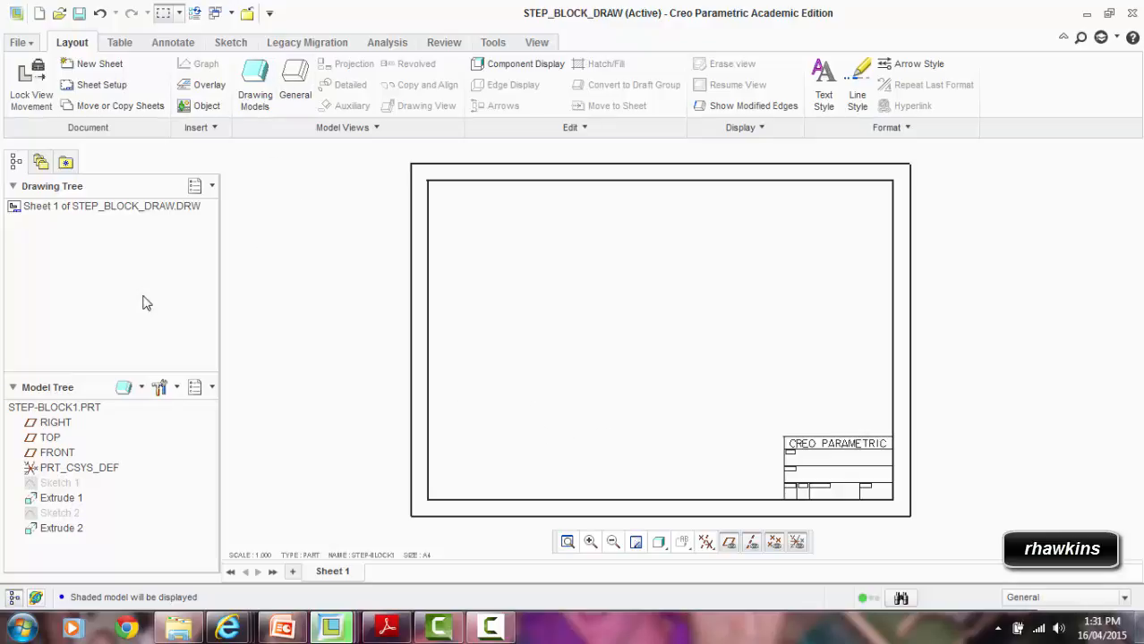
click(120, 45)
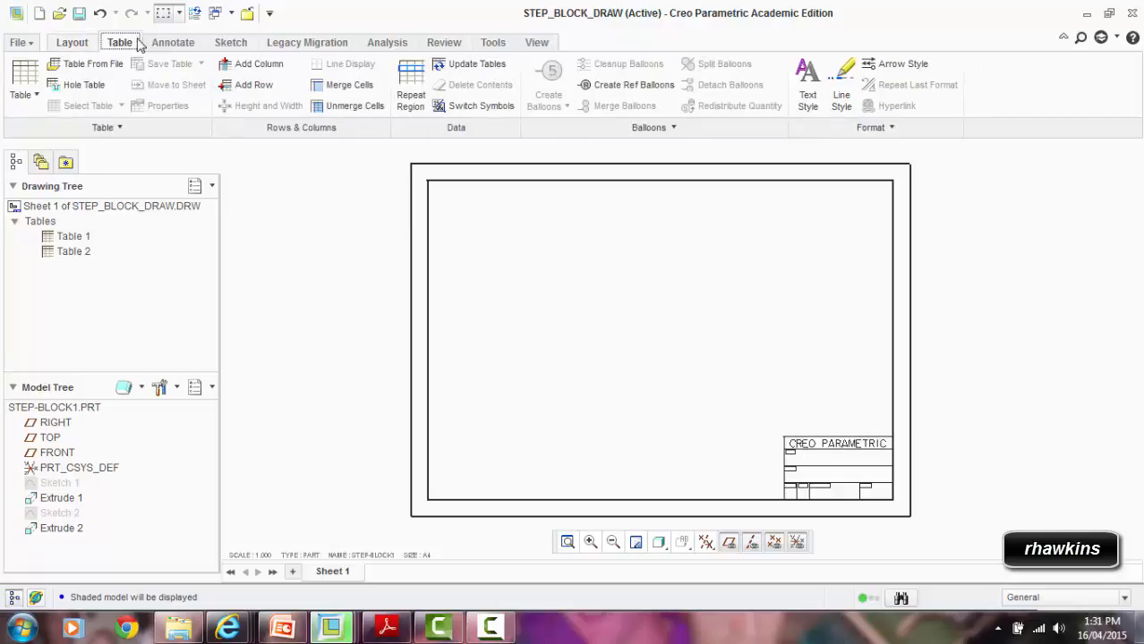
click(184, 46)
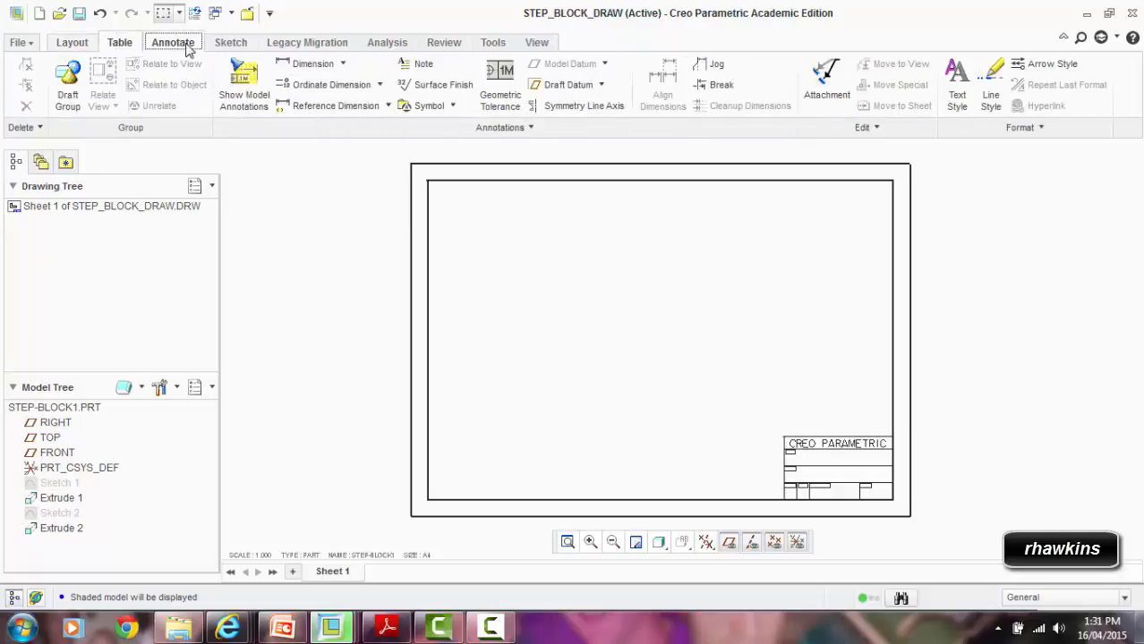
click(231, 43)
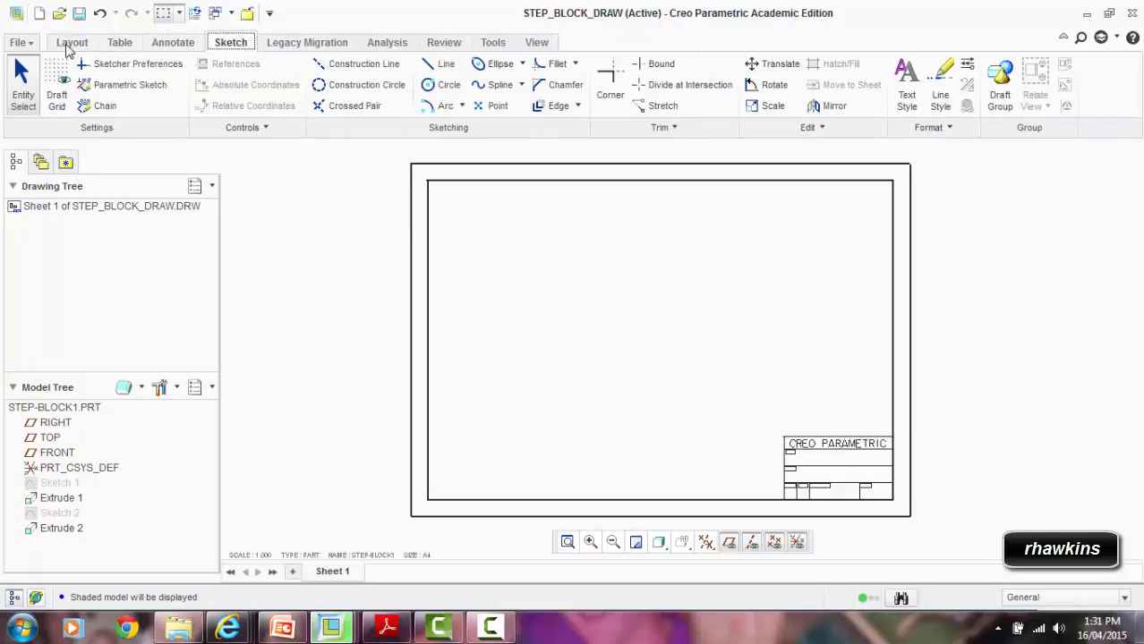
click(71, 44)
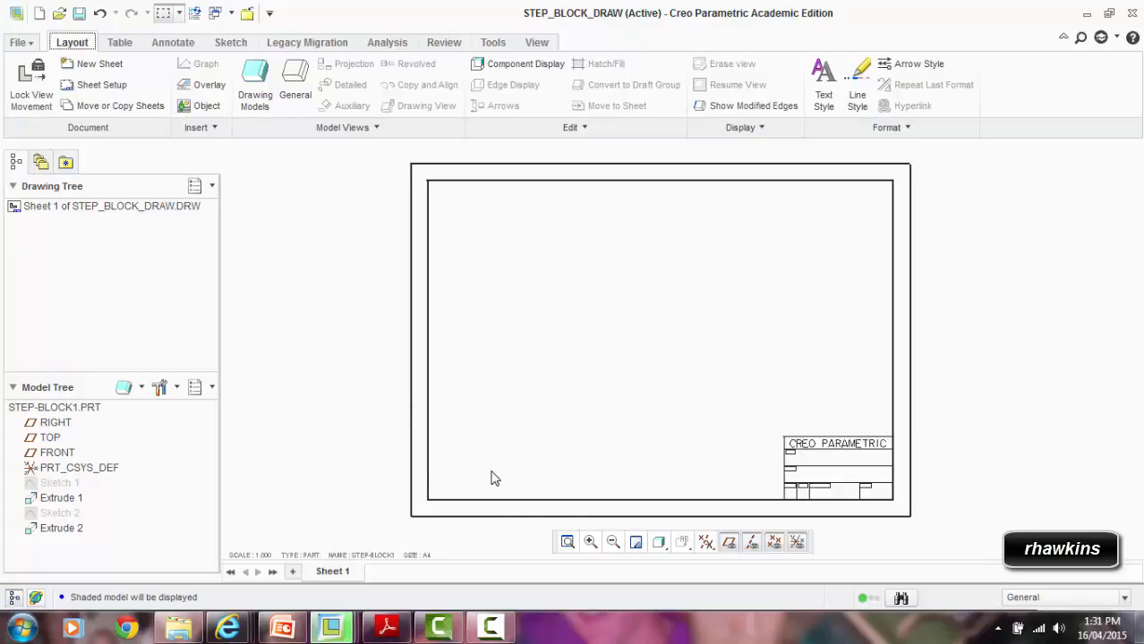
Step: Place a general view with No Combined State in the lower-left area of the sheet and orient it to FRONT
click(298, 93)
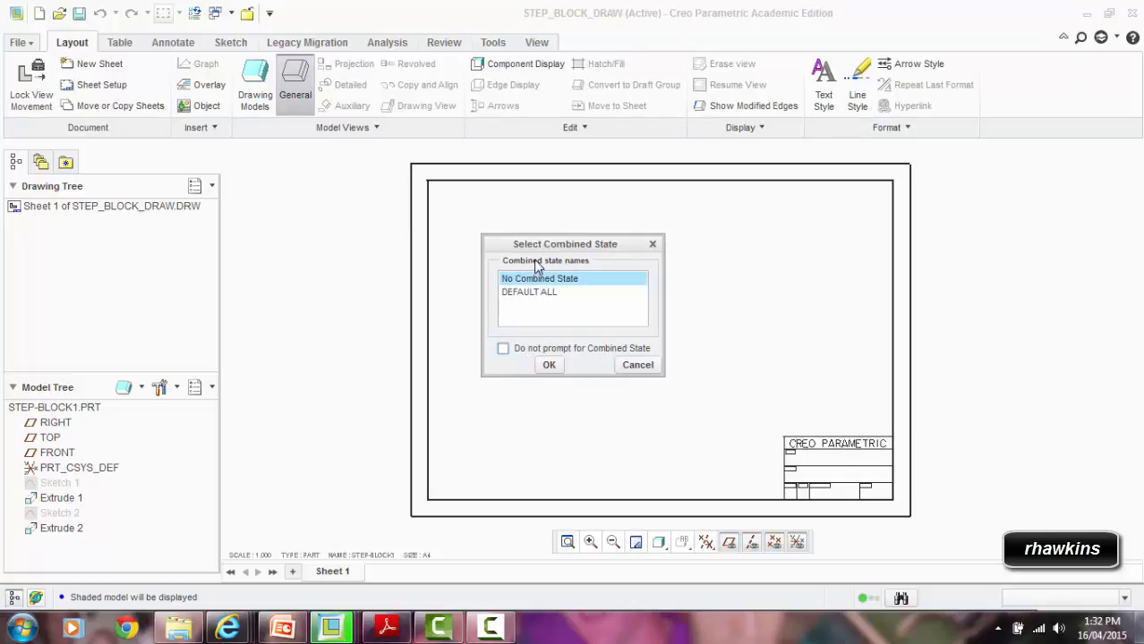
click(549, 367)
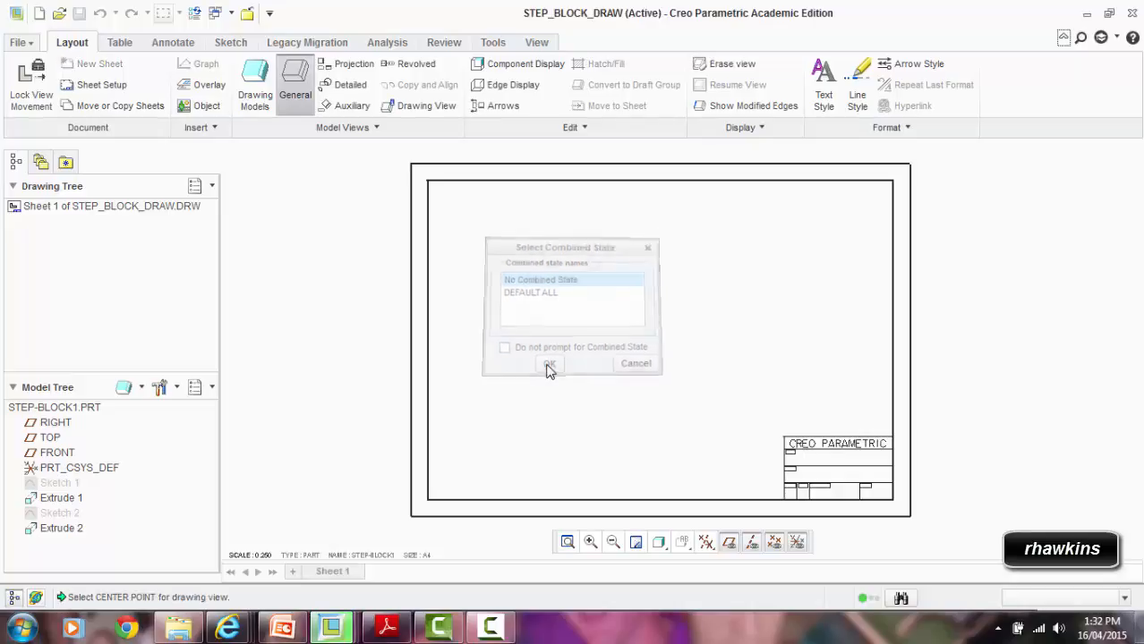
click(504, 445)
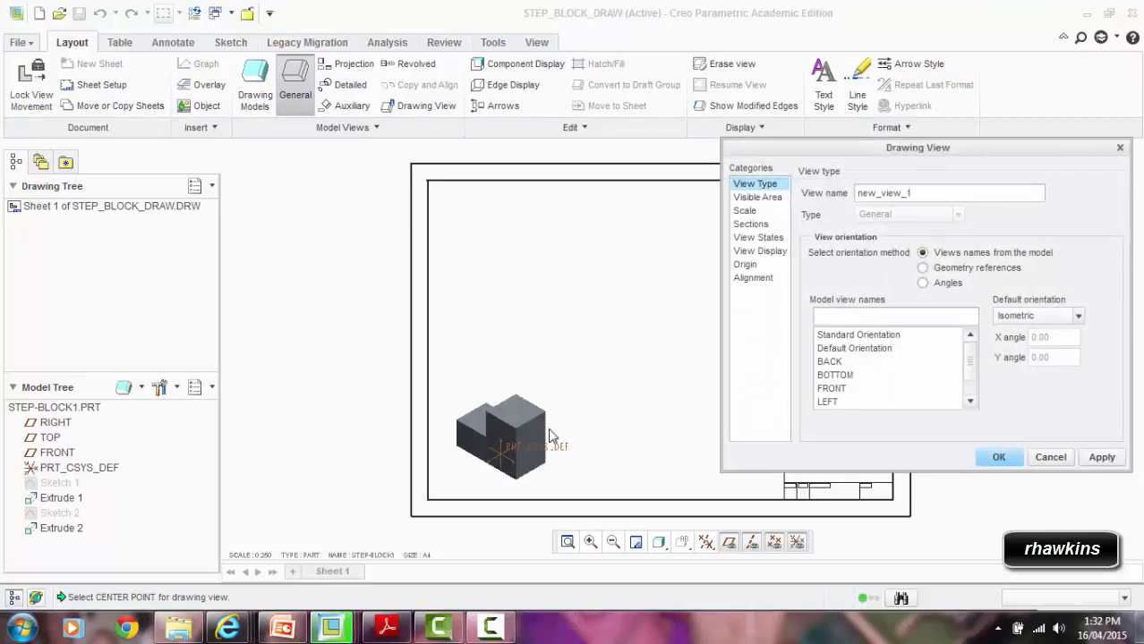
drag(749, 151, 711, 148)
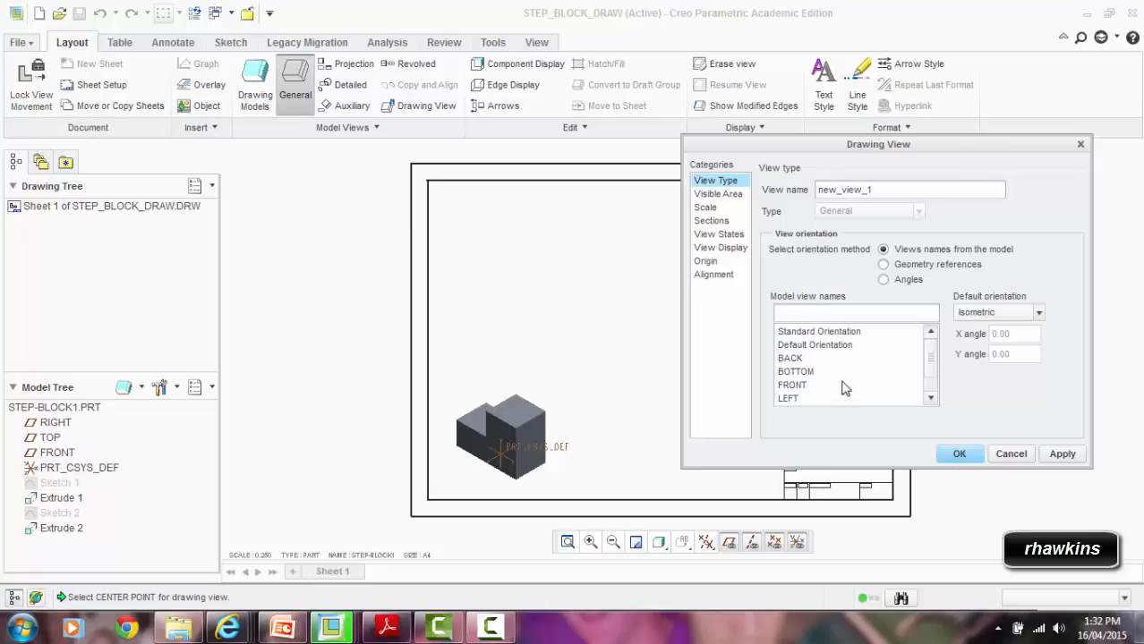
drag(933, 360, 934, 370)
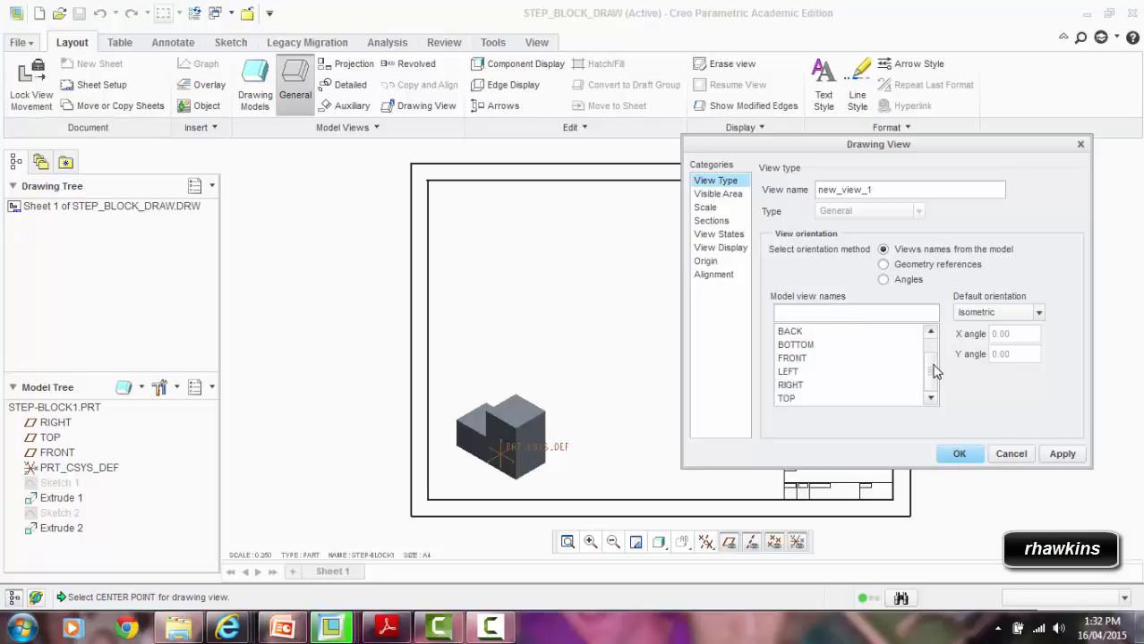
click(794, 359)
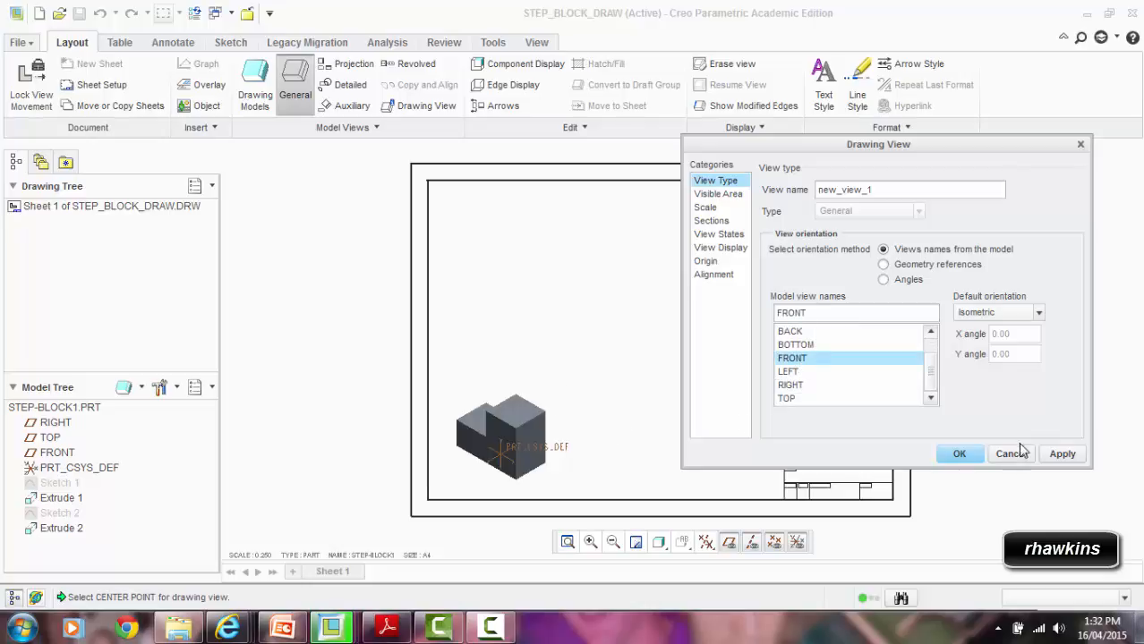
click(1058, 456)
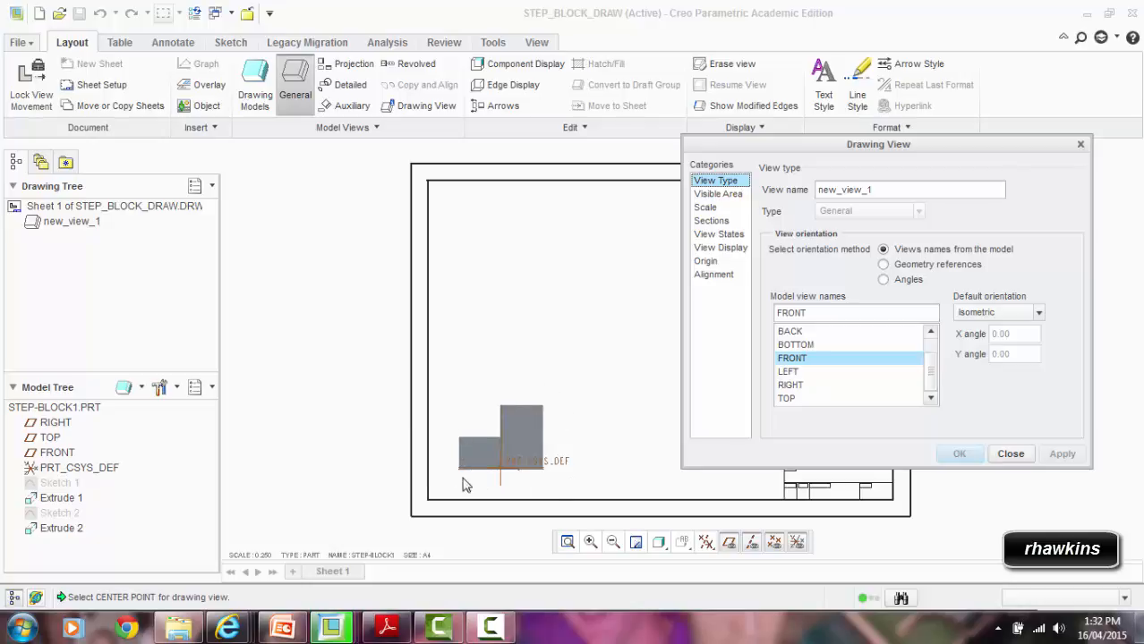
Step: Apply a custom scale of 0.350 to the front view
click(707, 208)
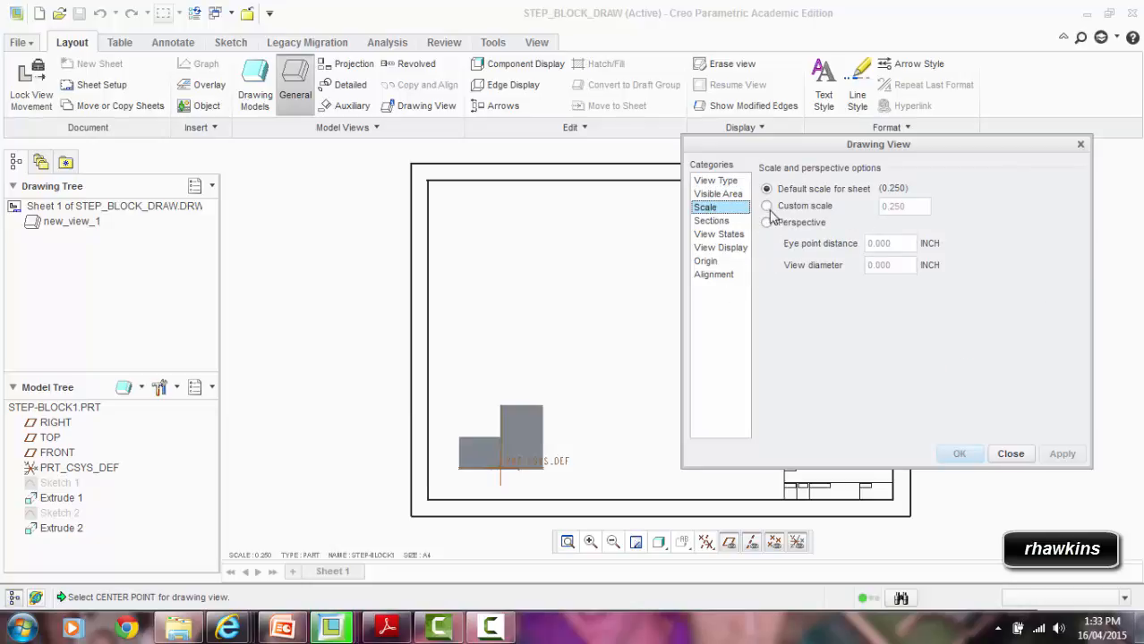
click(767, 206)
click(904, 206)
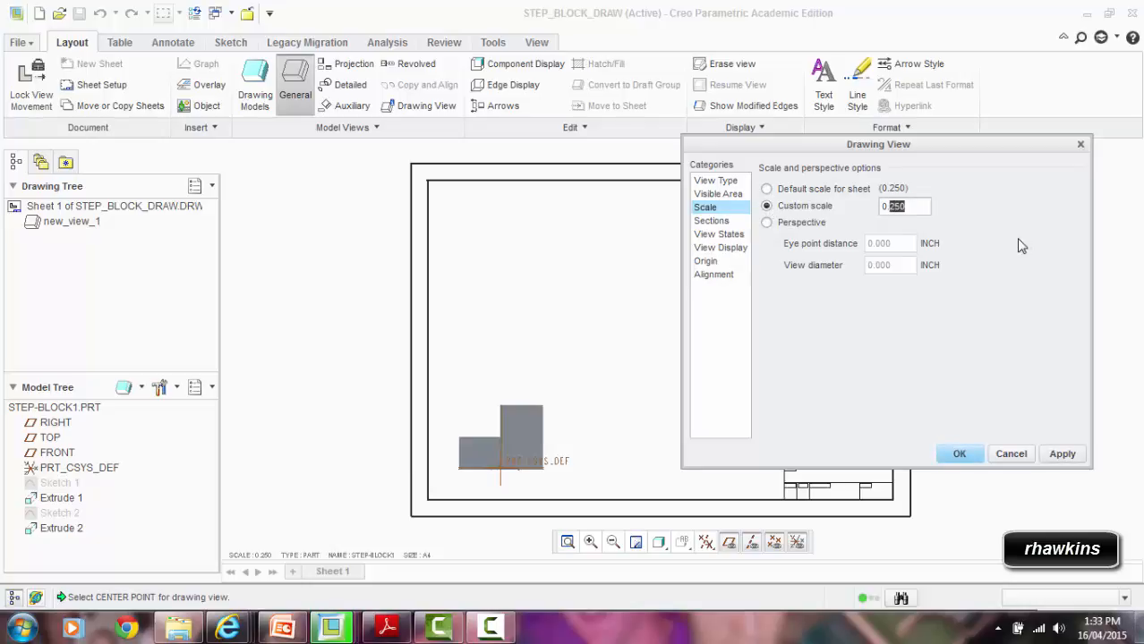
text(5)
click(1063, 453)
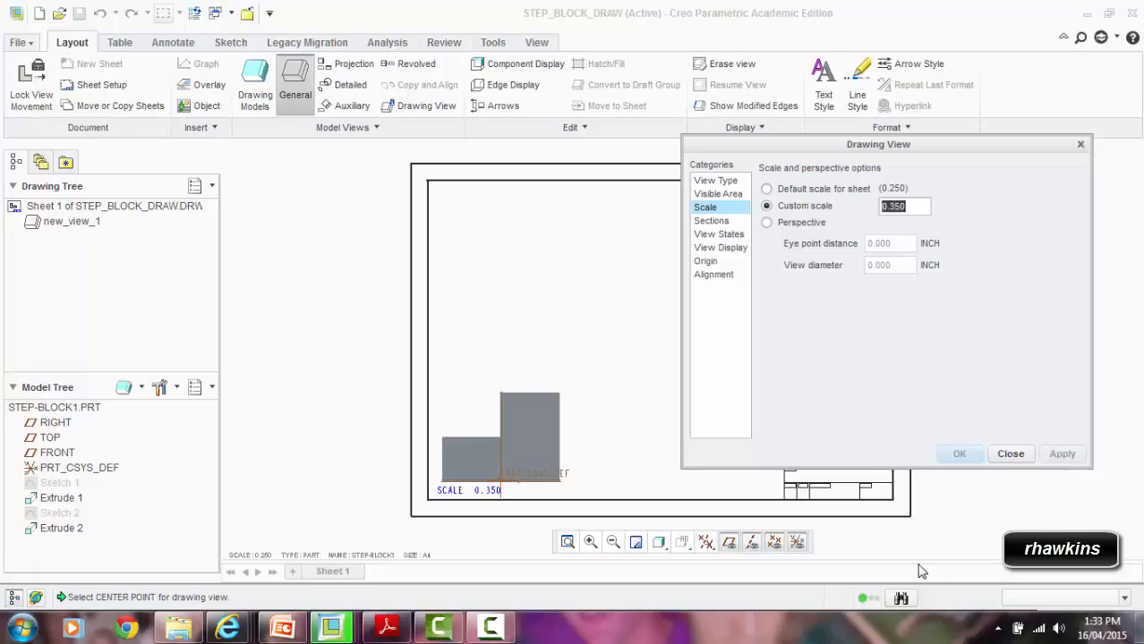
Step: Set the front view's display style to Hidden and move the view further inside the sheet border
click(717, 247)
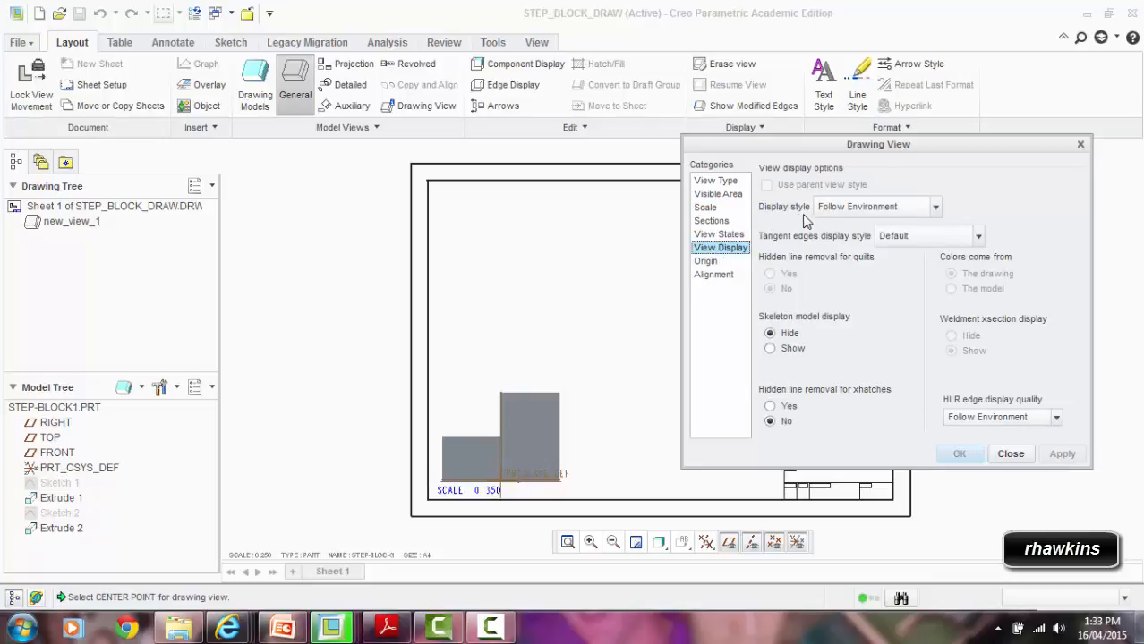
click(936, 208)
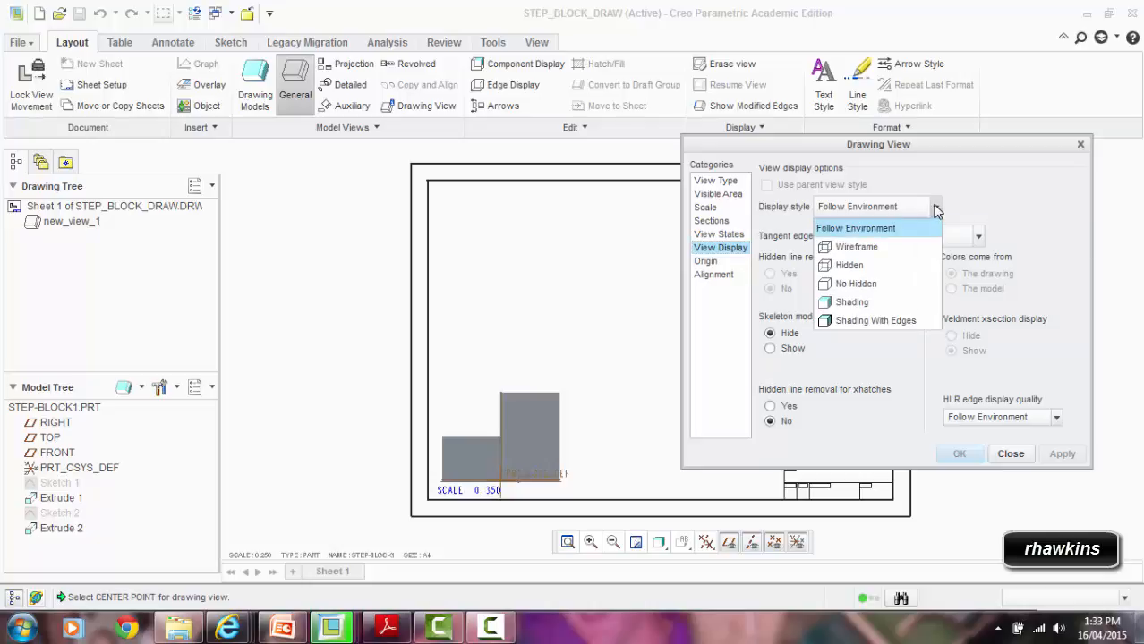
click(849, 265)
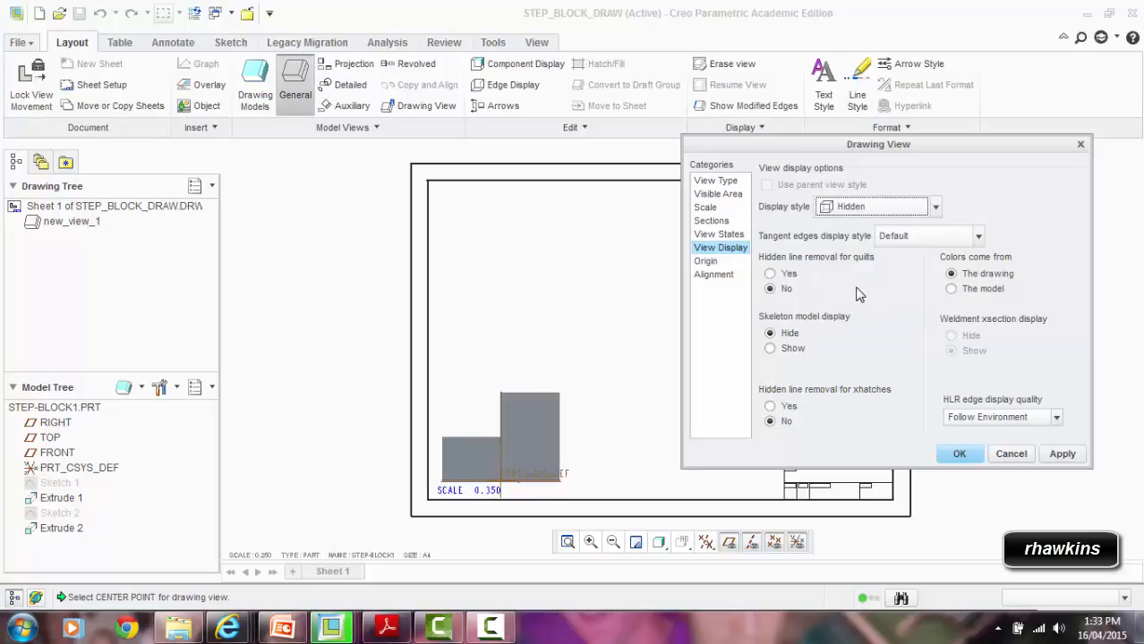
click(1072, 457)
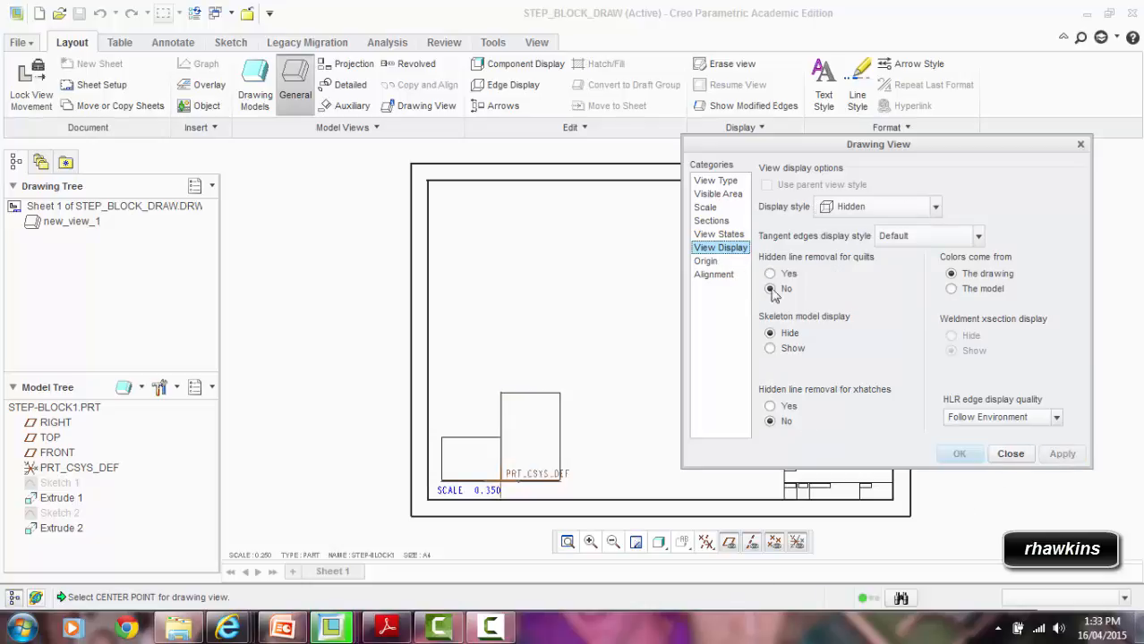
click(1010, 455)
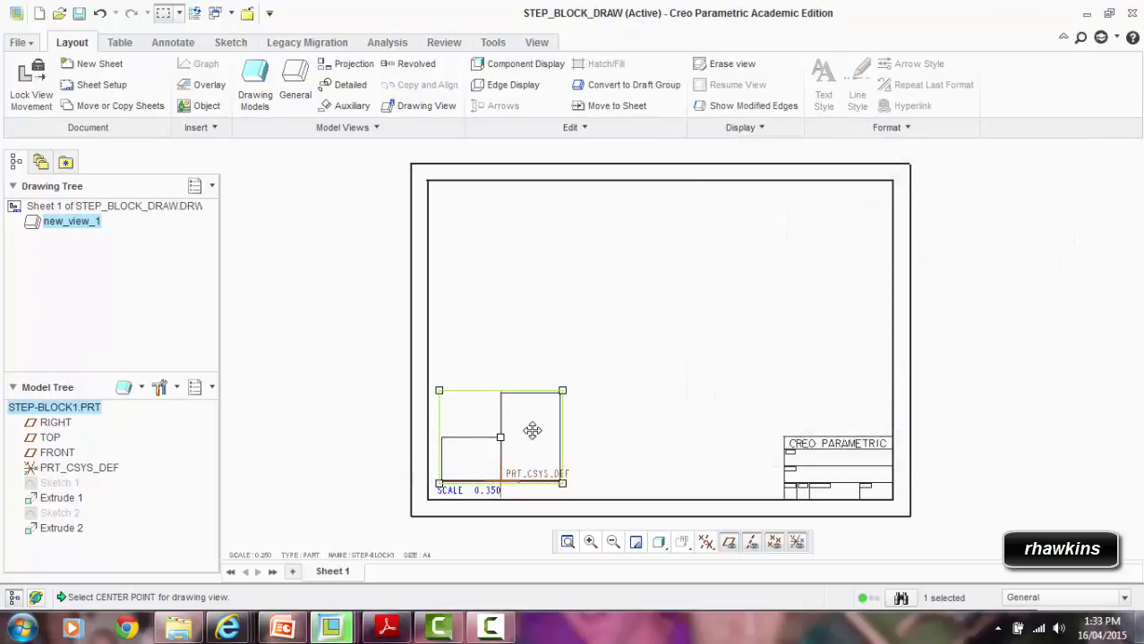
mouse_move(530, 430)
mouse_down()
mouse_move(588, 425)
mouse_move(572, 440)
mouse_move(513, 444)
mouse_up()
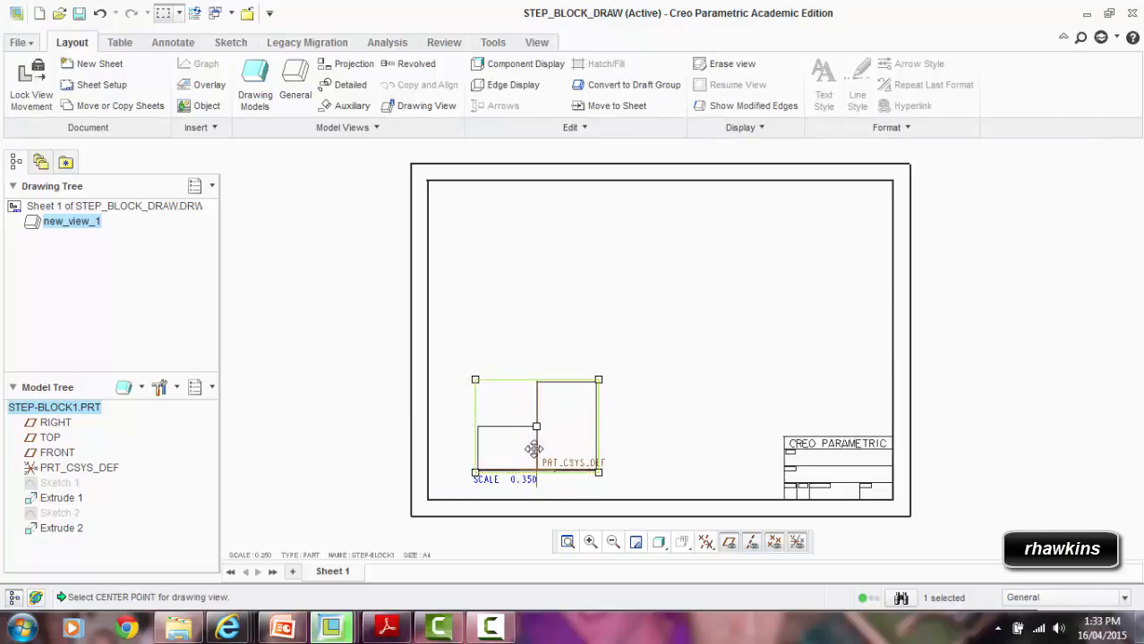
click(661, 428)
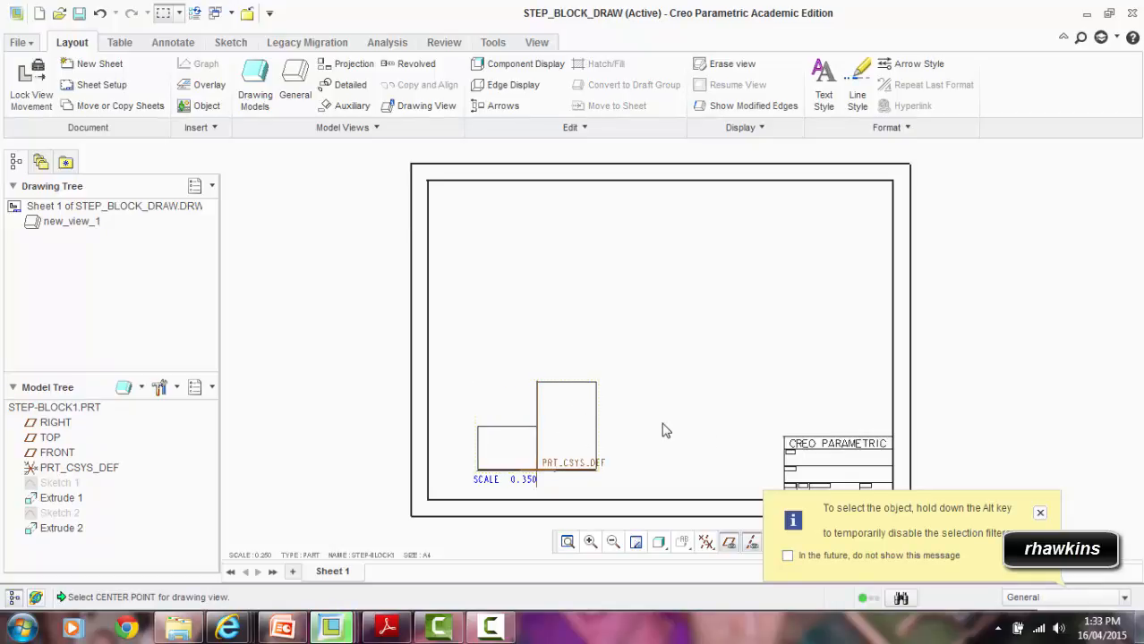
Step: Lock the front view's movement and try to move the view on the sheet
click(517, 417)
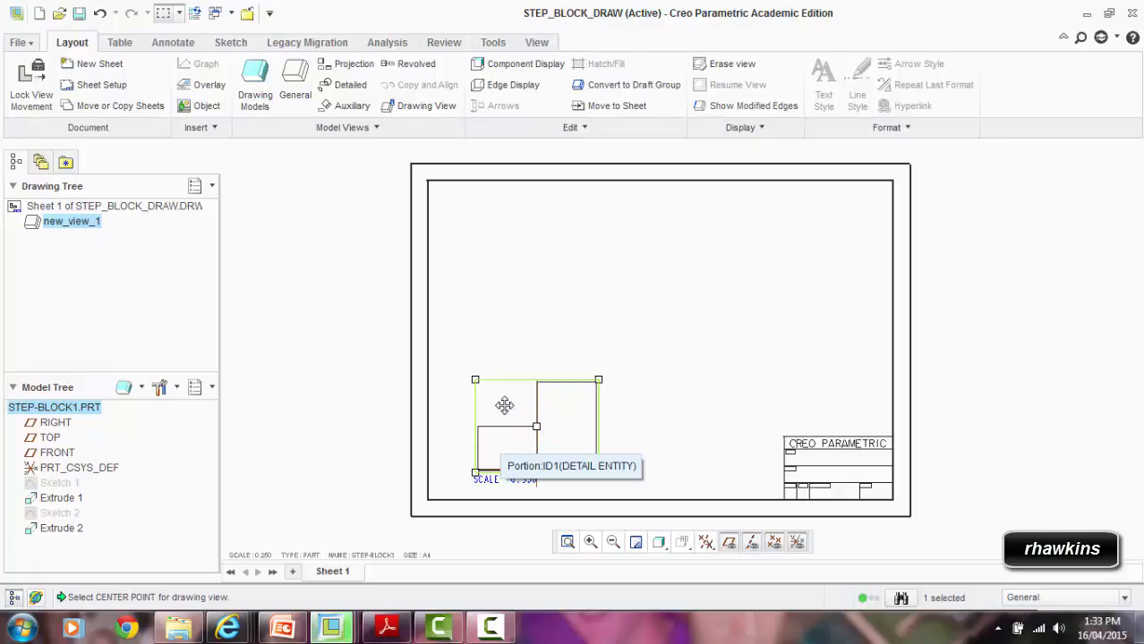
right_click(504, 405)
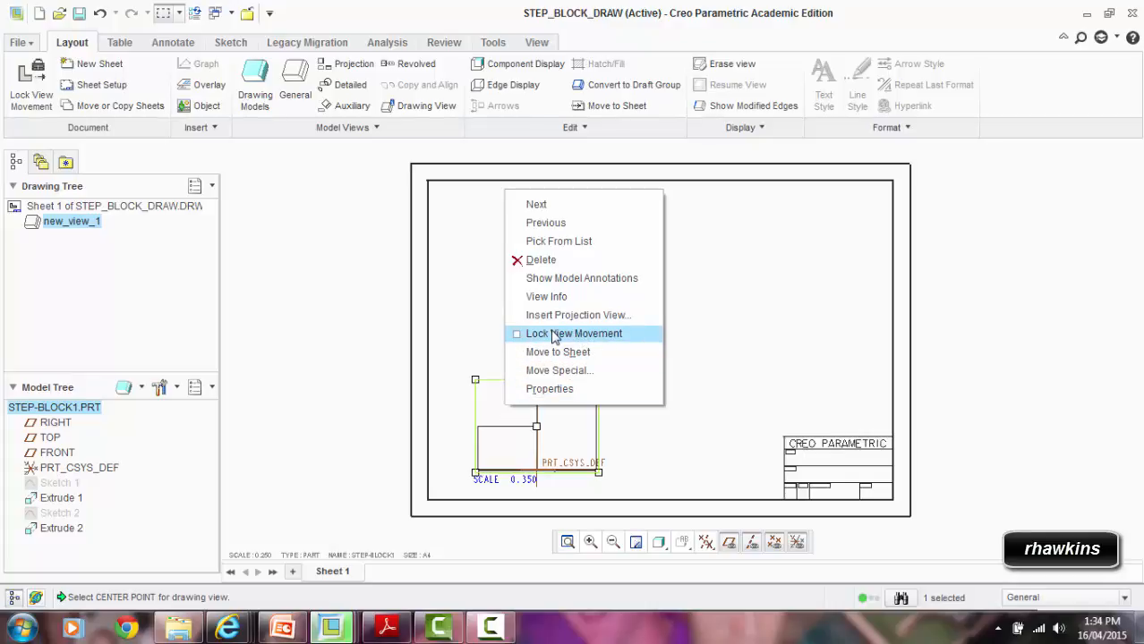
click(554, 334)
drag(511, 438, 550, 450)
right_click(506, 414)
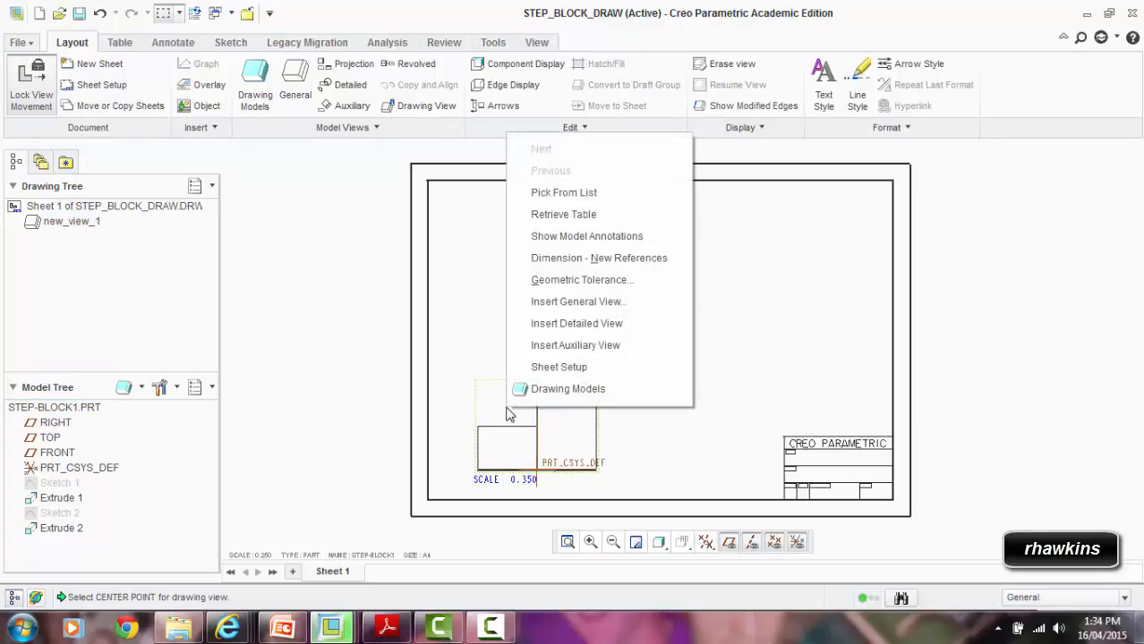
click(500, 442)
right_click(504, 417)
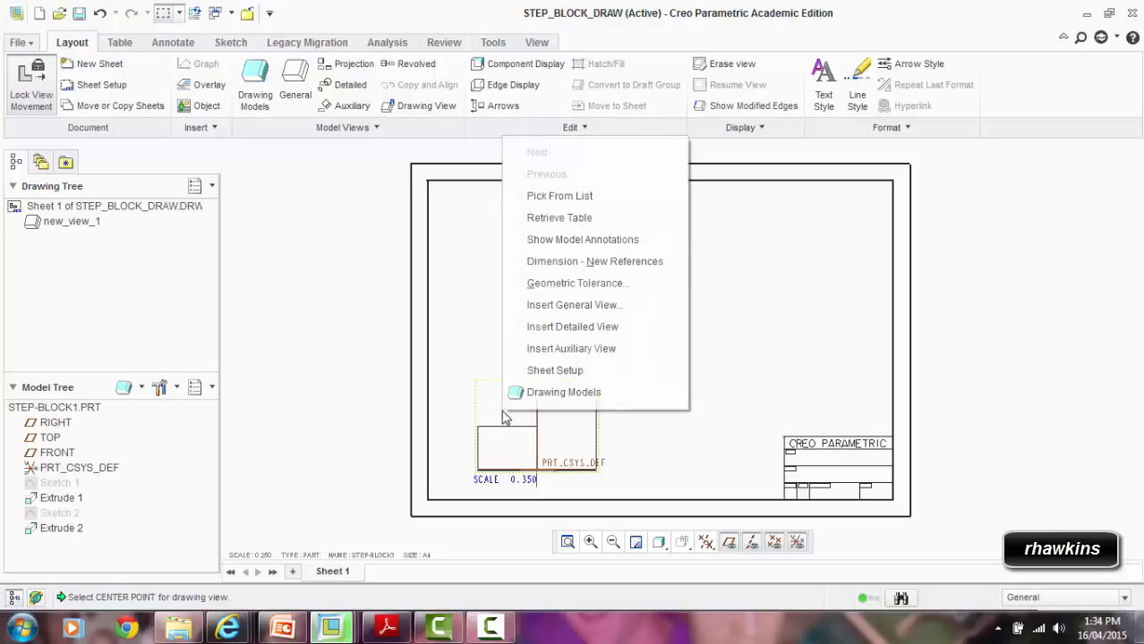
click(773, 388)
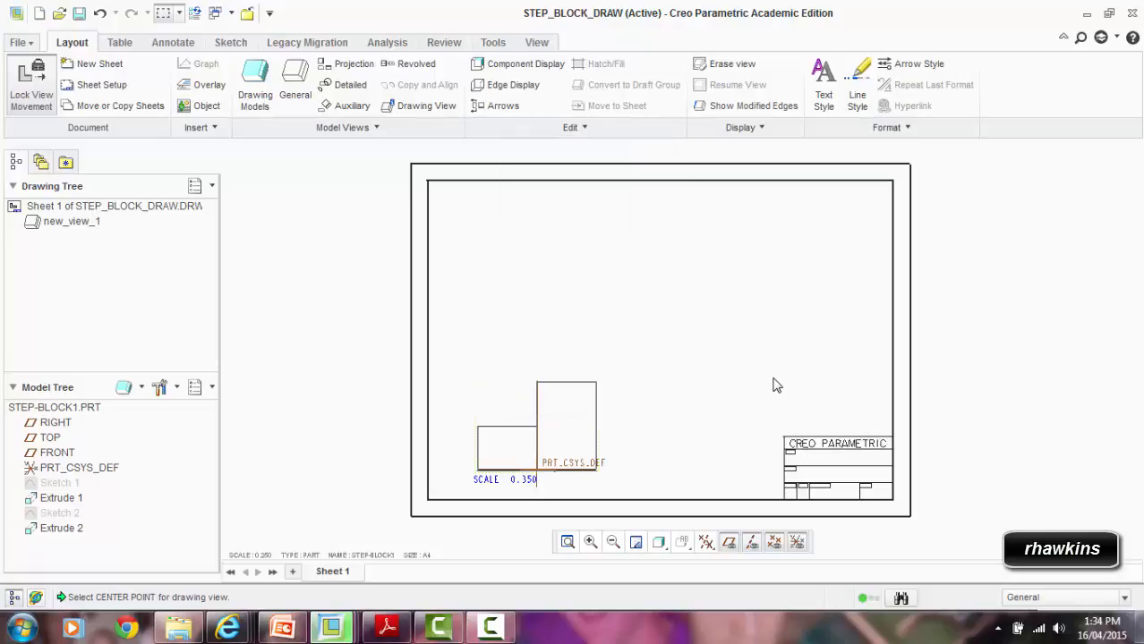
Step: Unlock the front view's movement and move the view slightly upward on the sheet
click(519, 445)
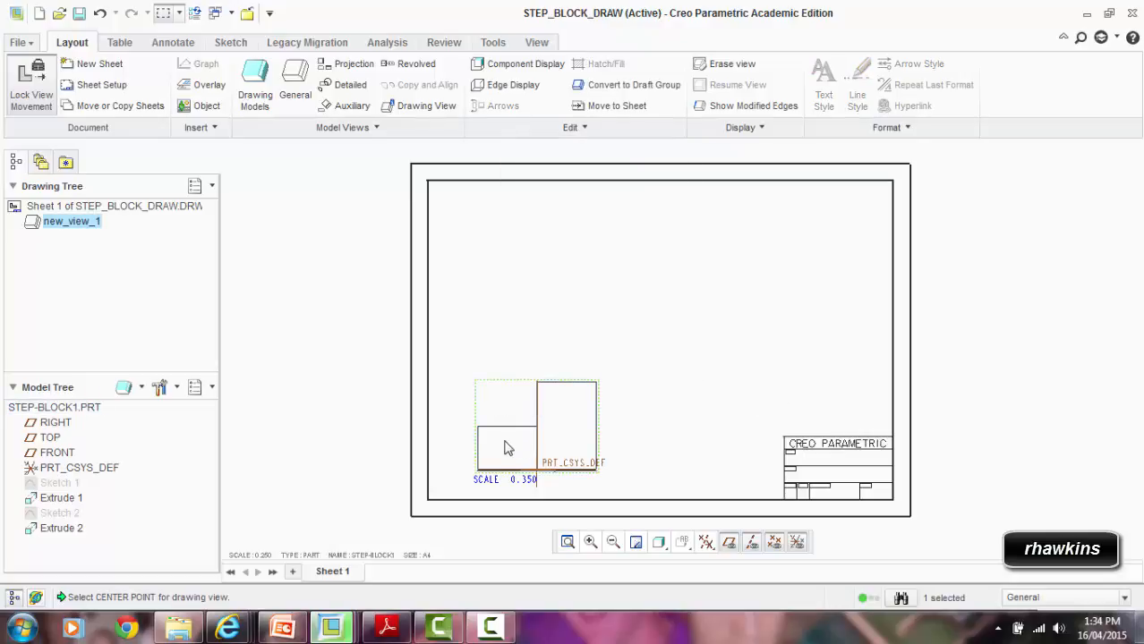
right_click(504, 414)
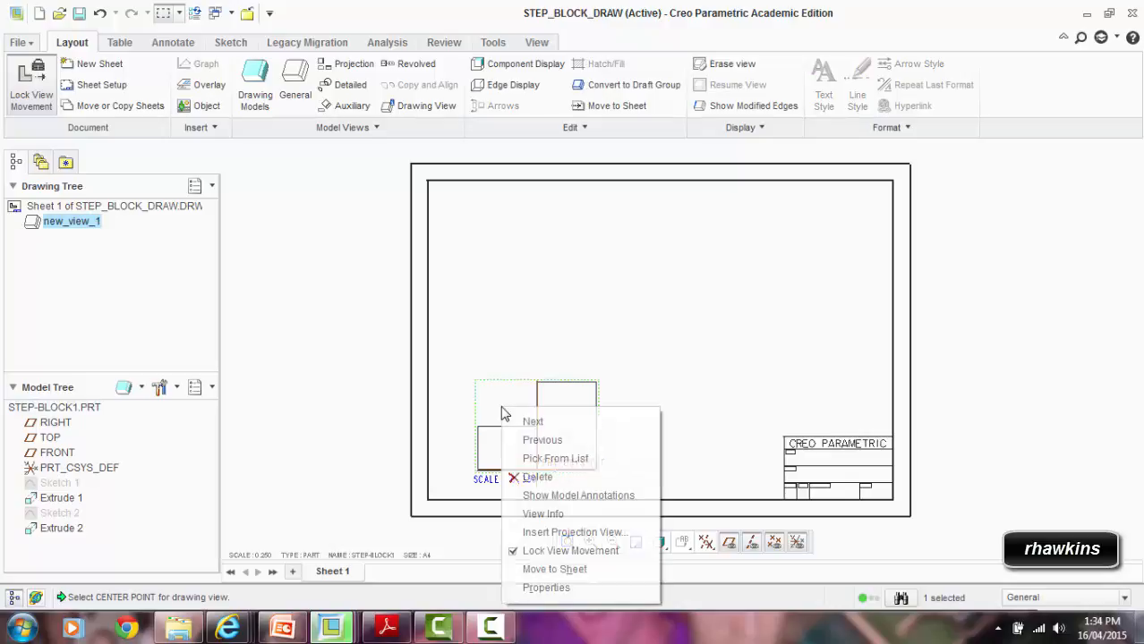
click(517, 551)
mouse_move(508, 449)
mouse_down()
mouse_move(596, 432)
mouse_move(502, 436)
mouse_up()
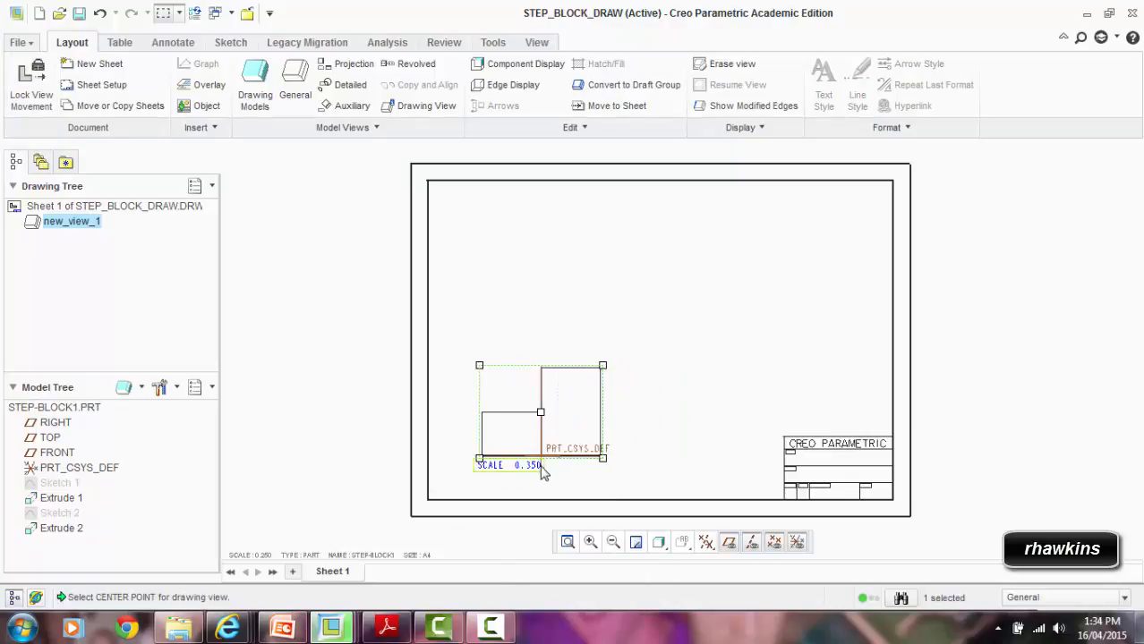
Step: Insert a projection view of the front view directly above it as the top view
right_click(517, 437)
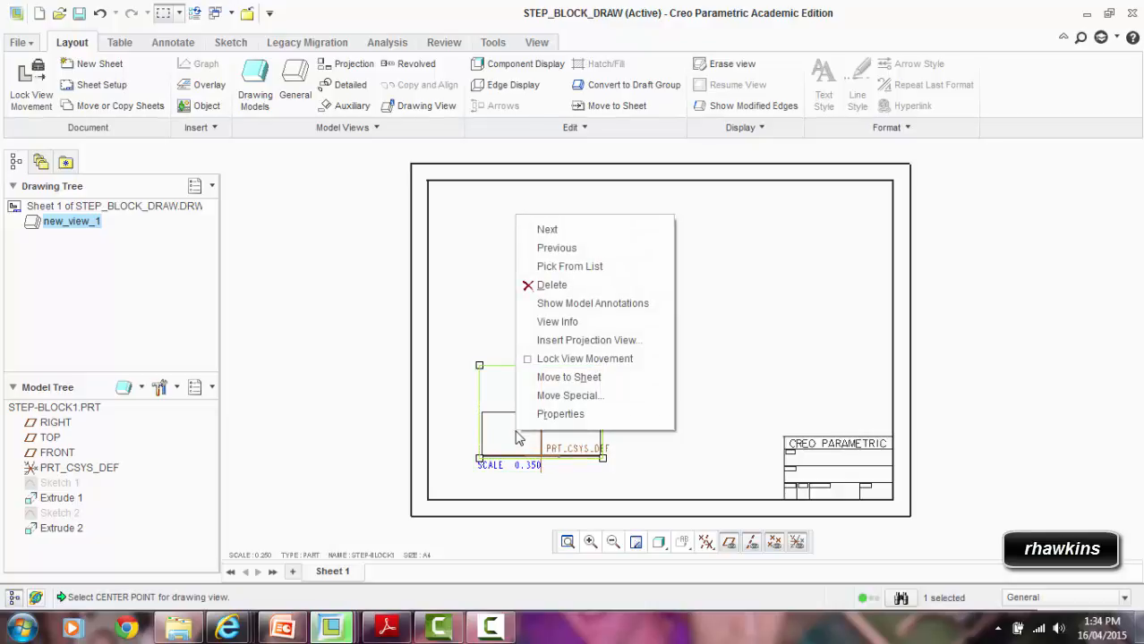
click(559, 341)
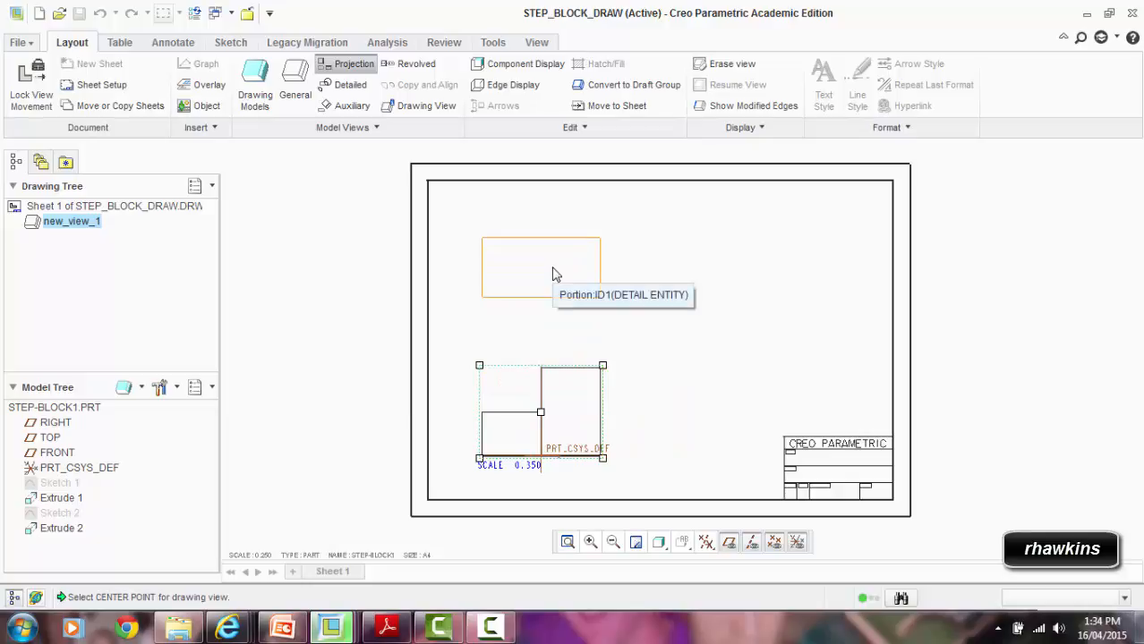
click(552, 275)
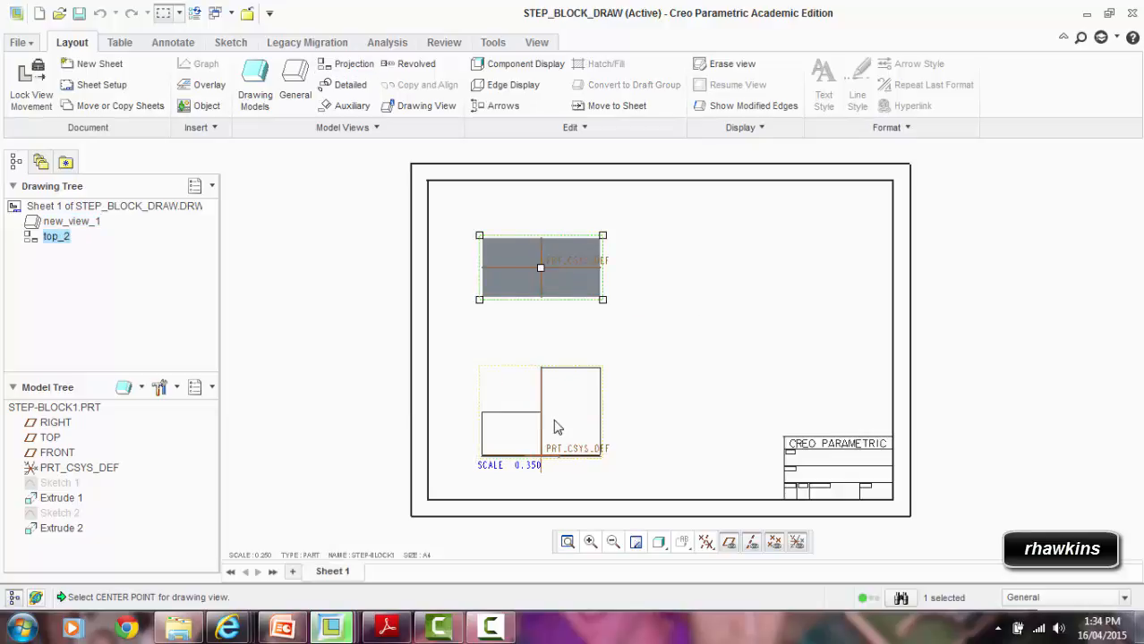
click(535, 542)
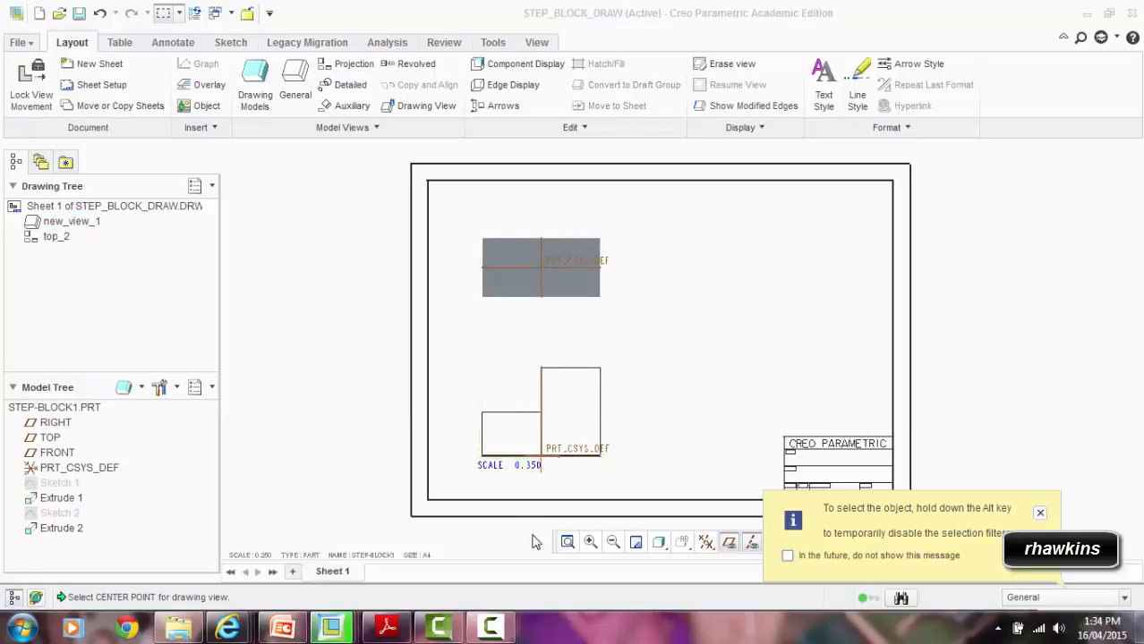
Step: Insert a second projection view of the front view to its right as the side view
click(559, 418)
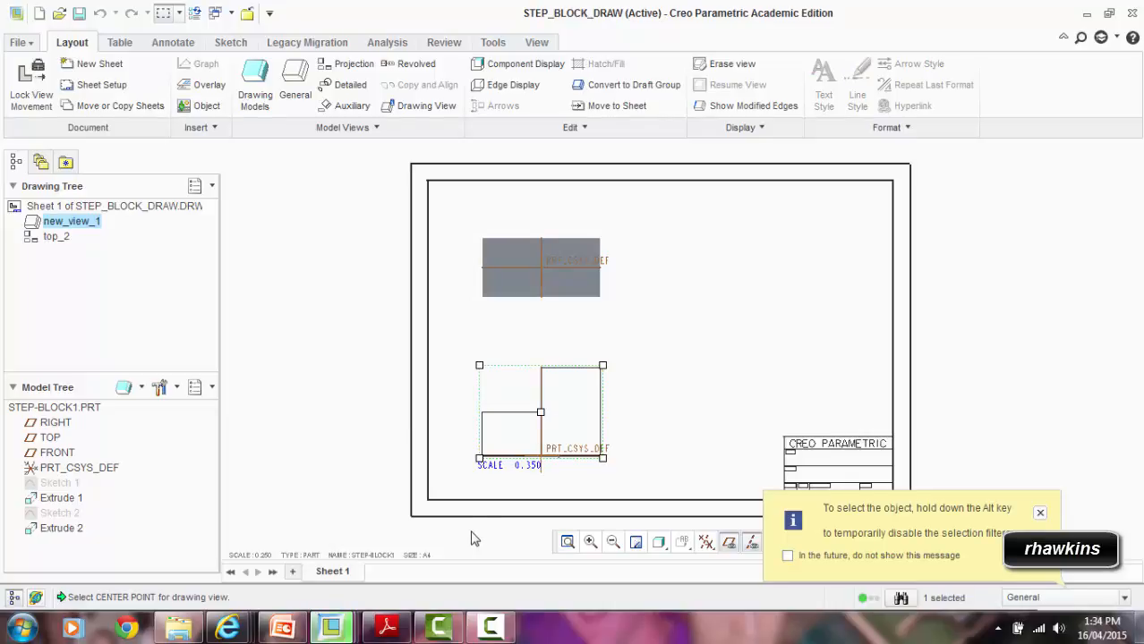
right_click(500, 436)
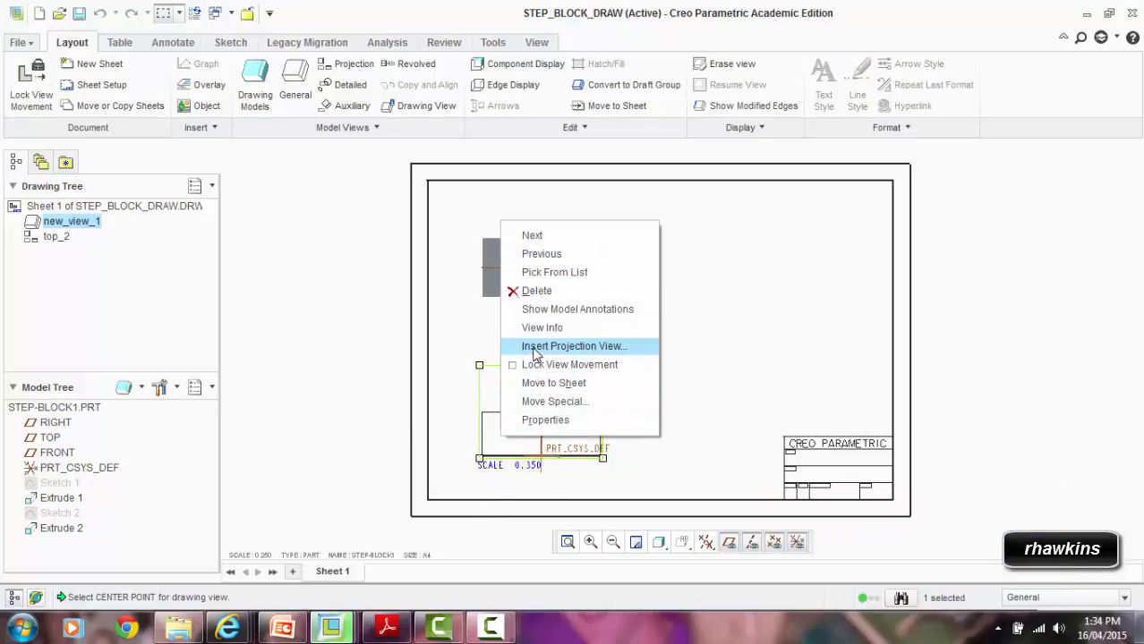
click(546, 347)
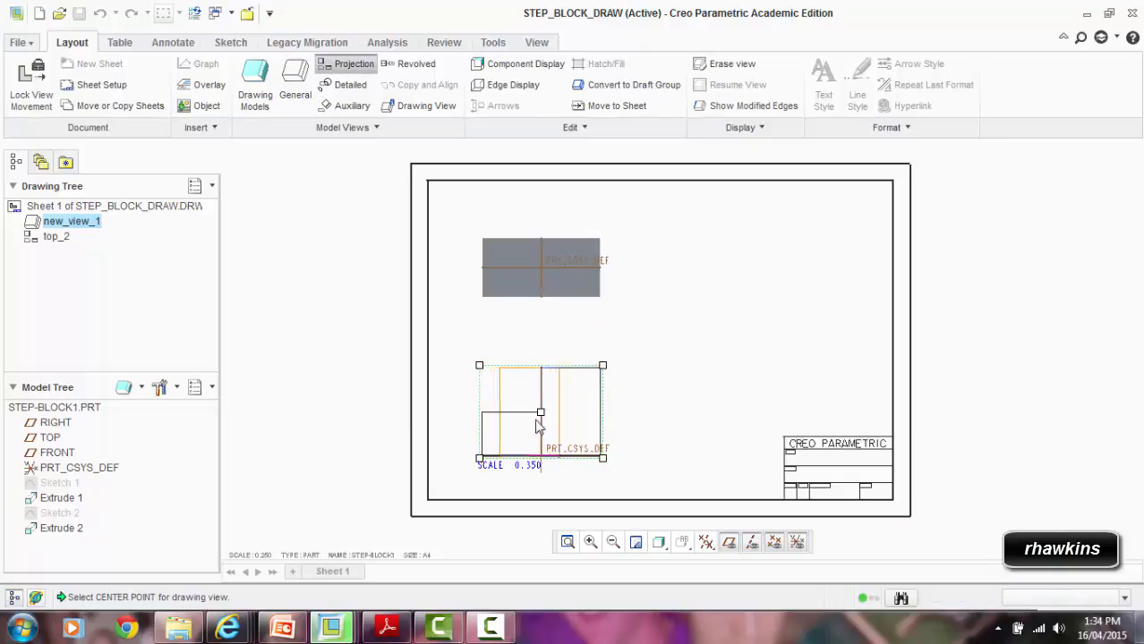
click(708, 431)
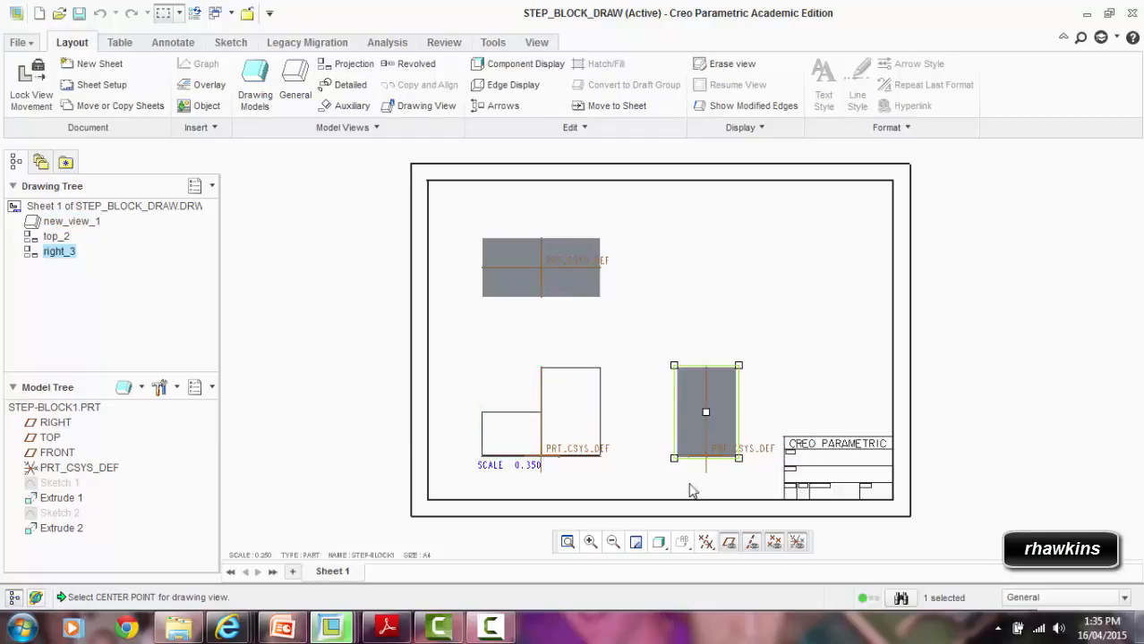
click(651, 500)
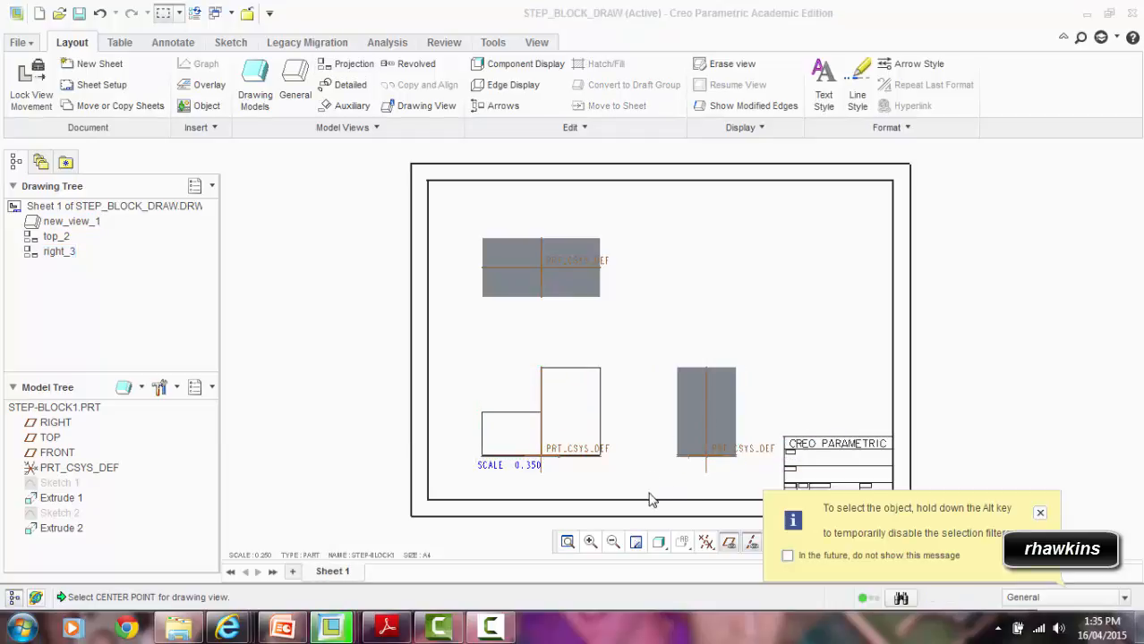
Step: Set the display style of the top projection view to Hidden
click(513, 281)
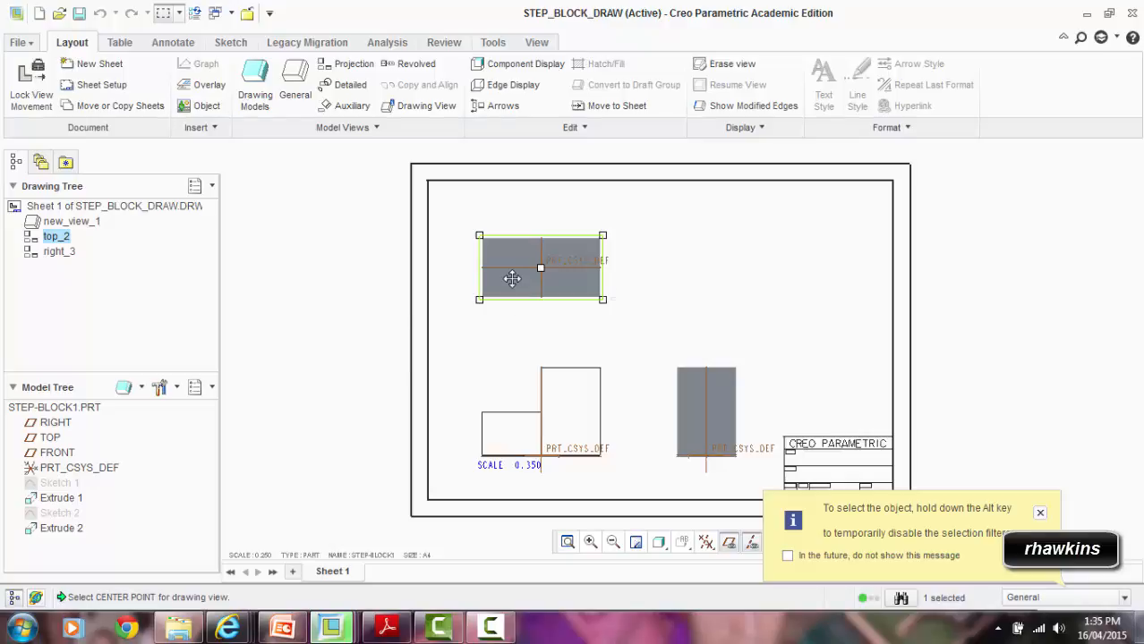
double_click(512, 280)
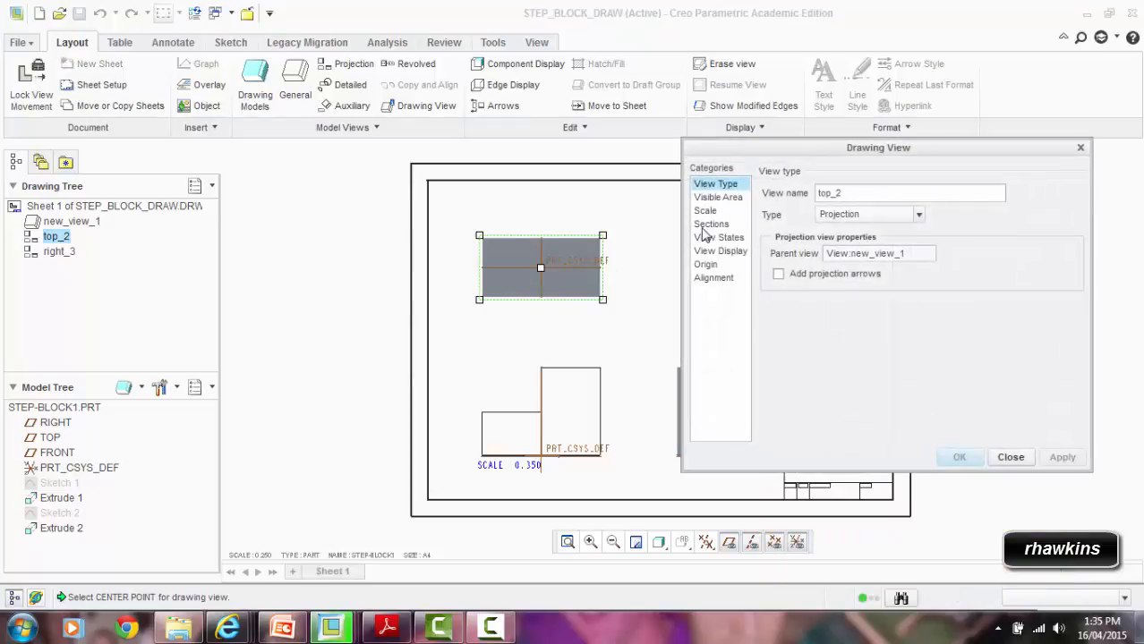
click(716, 252)
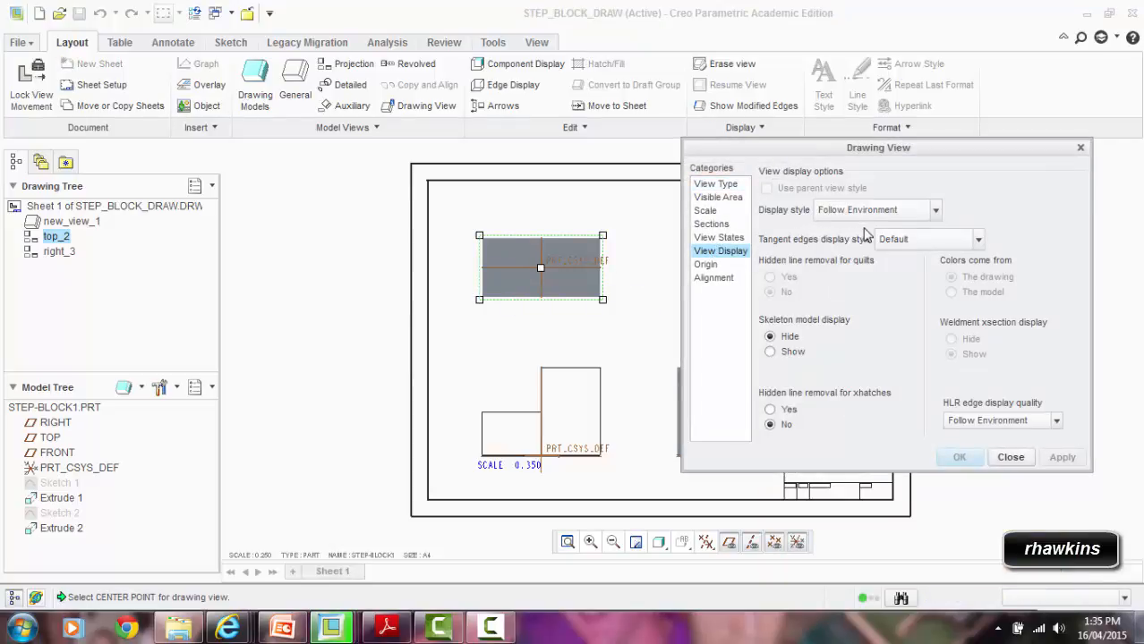
click(935, 212)
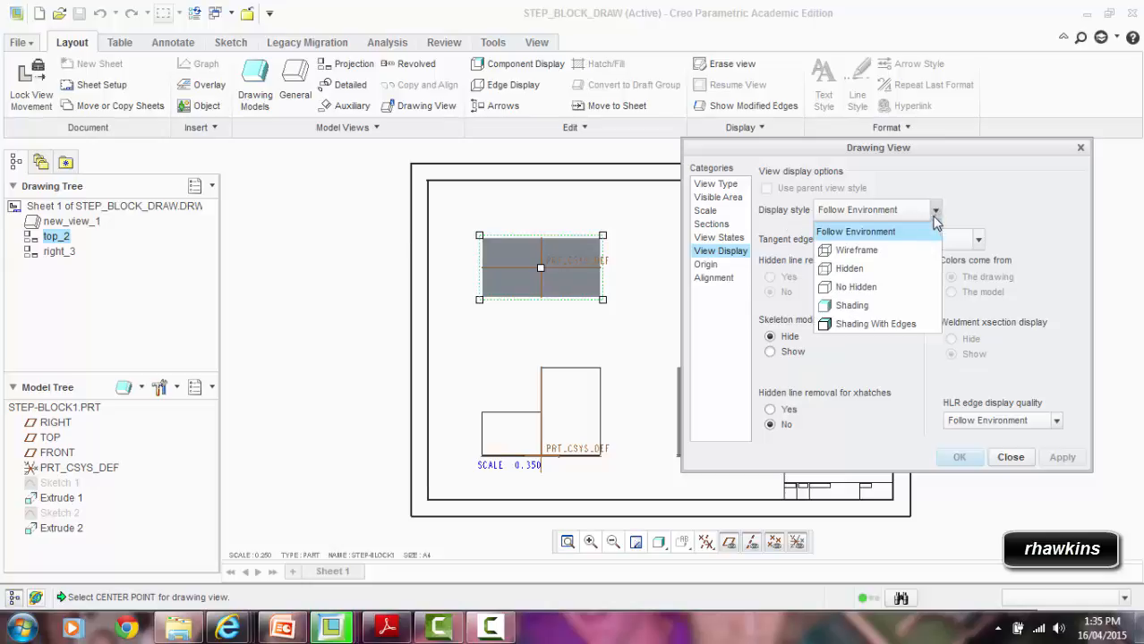
click(874, 271)
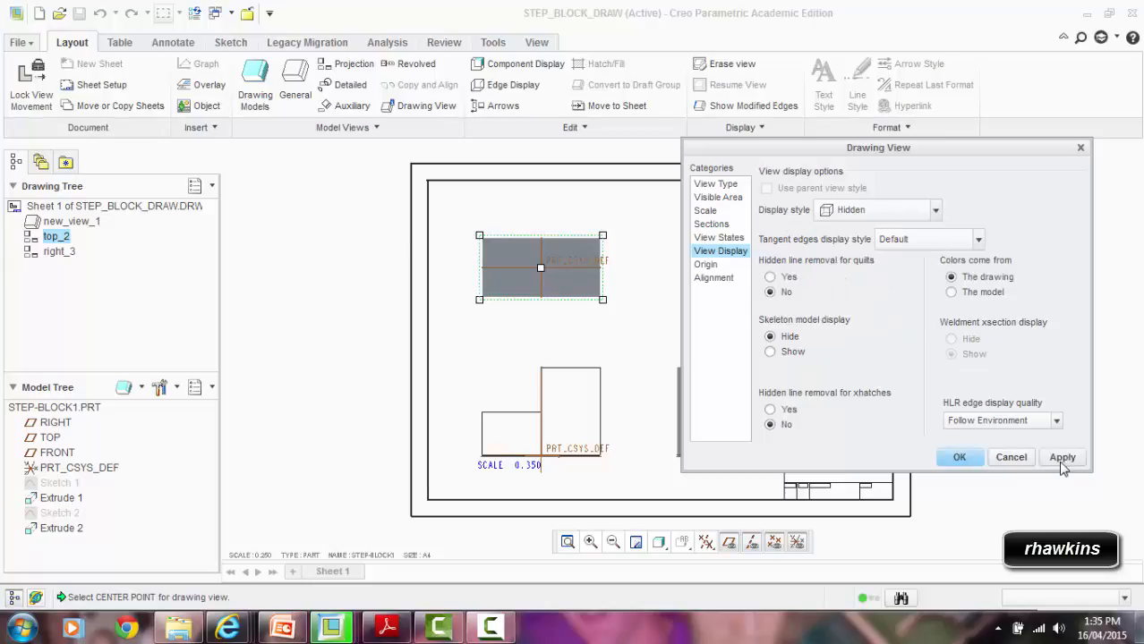
click(1062, 457)
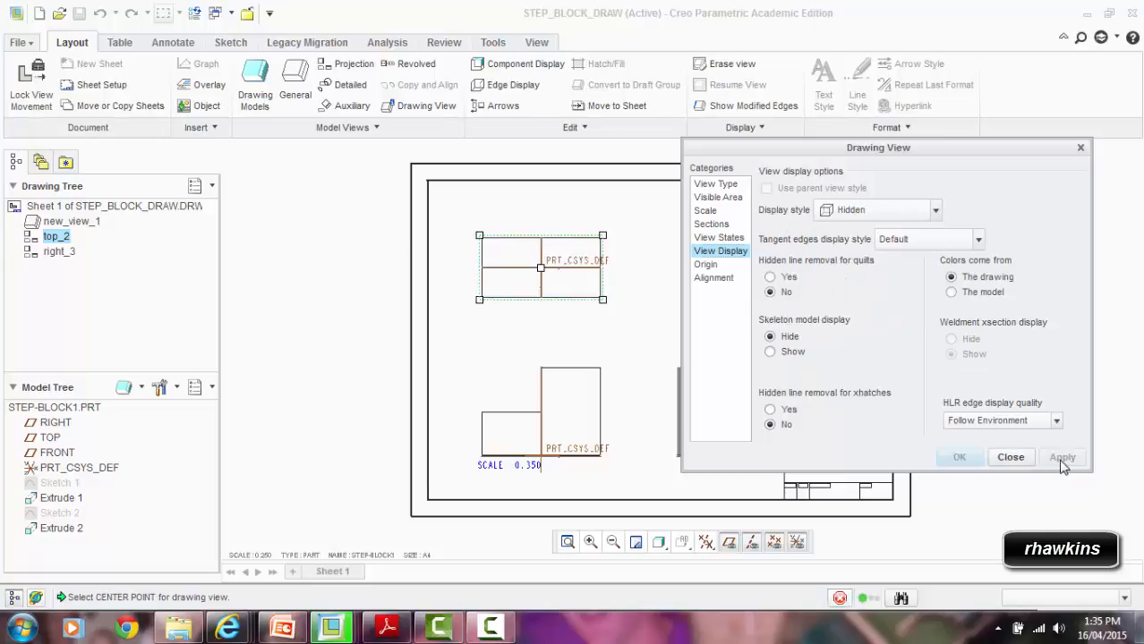
click(1011, 458)
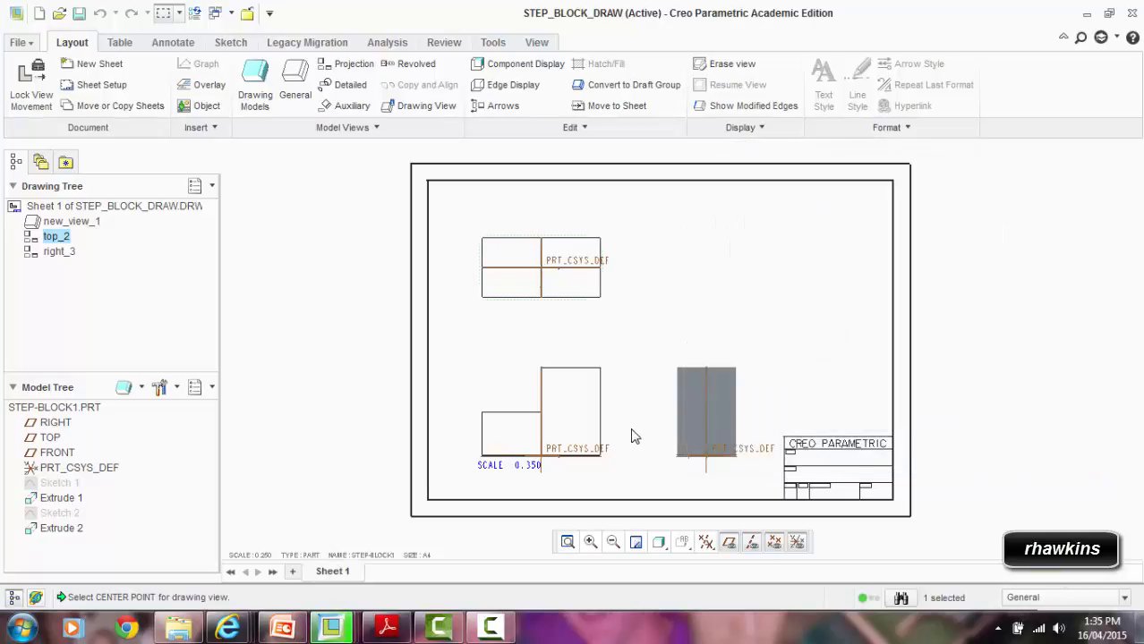
Step: Set the display style of the right-side projection view to Hidden
click(701, 412)
double_click(721, 410)
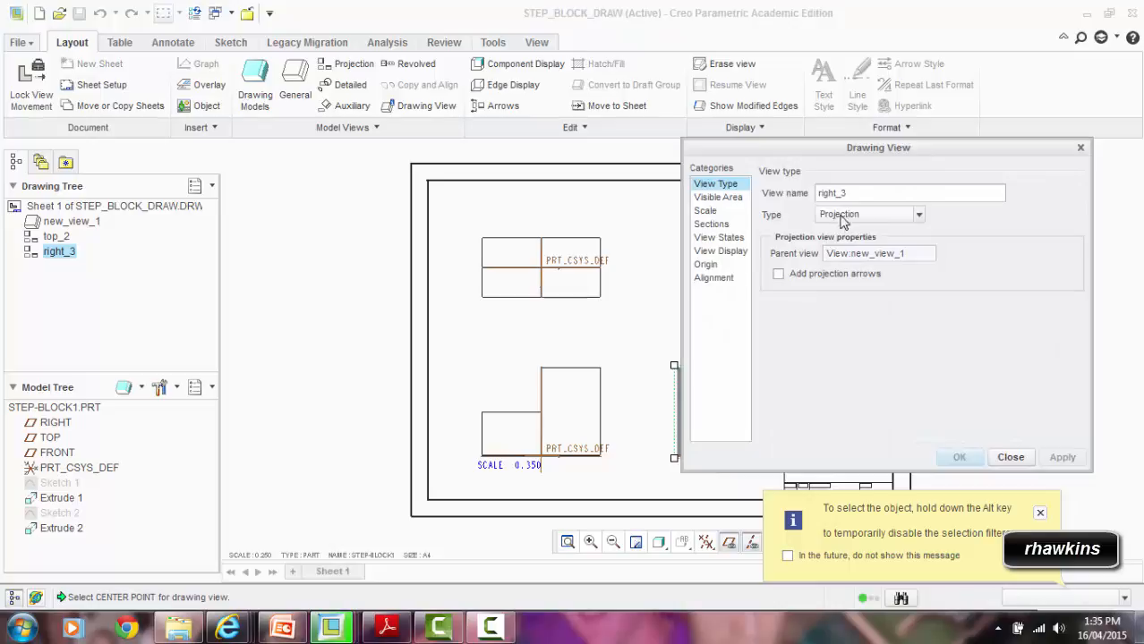
click(721, 251)
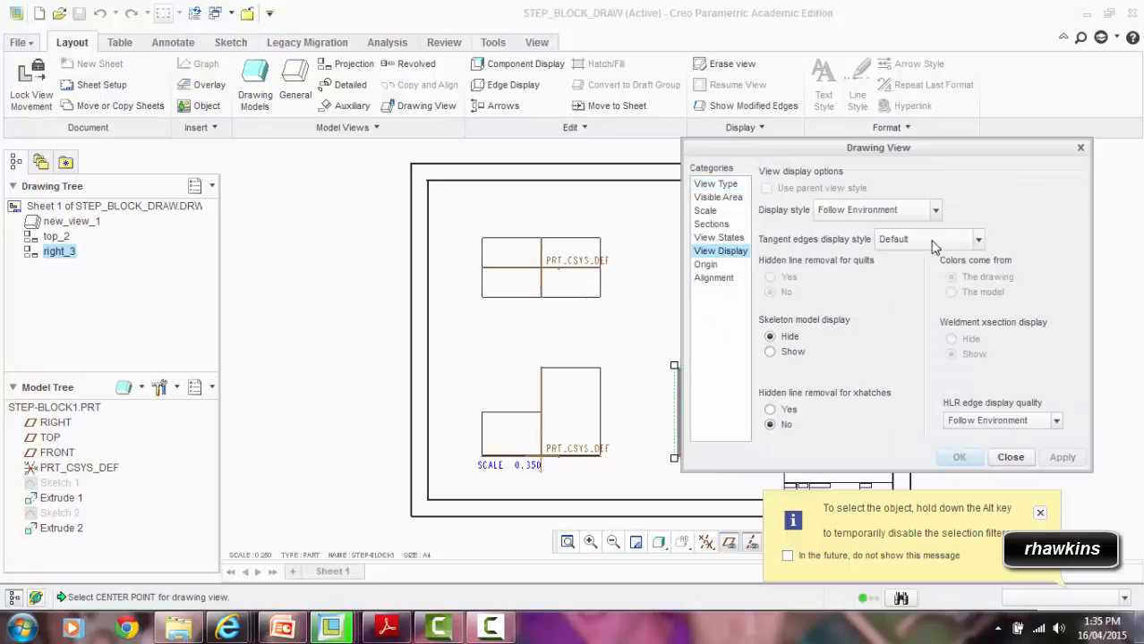
click(930, 212)
click(864, 266)
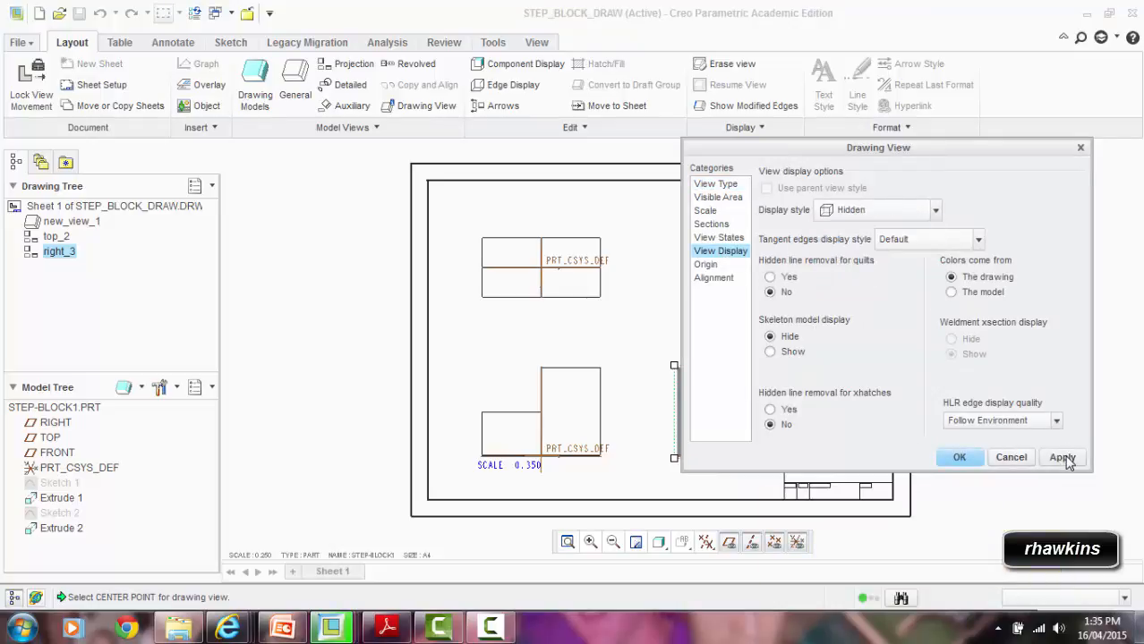
click(1064, 458)
click(1011, 458)
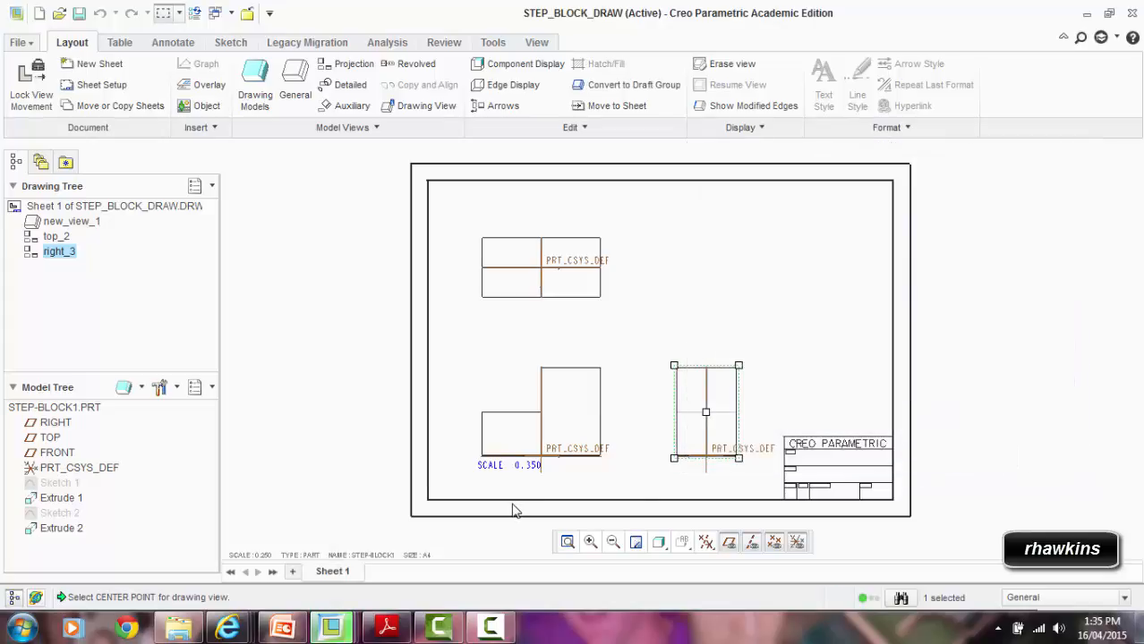
Step: Move the side view closer to the front view and the top view down towards it
click(551, 444)
mouse_move(590, 411)
mouse_down()
mouse_move(559, 404)
mouse_move(530, 410)
mouse_move(524, 424)
mouse_move(590, 424)
mouse_move(574, 386)
mouse_move(567, 413)
mouse_up()
click(686, 426)
click(566, 287)
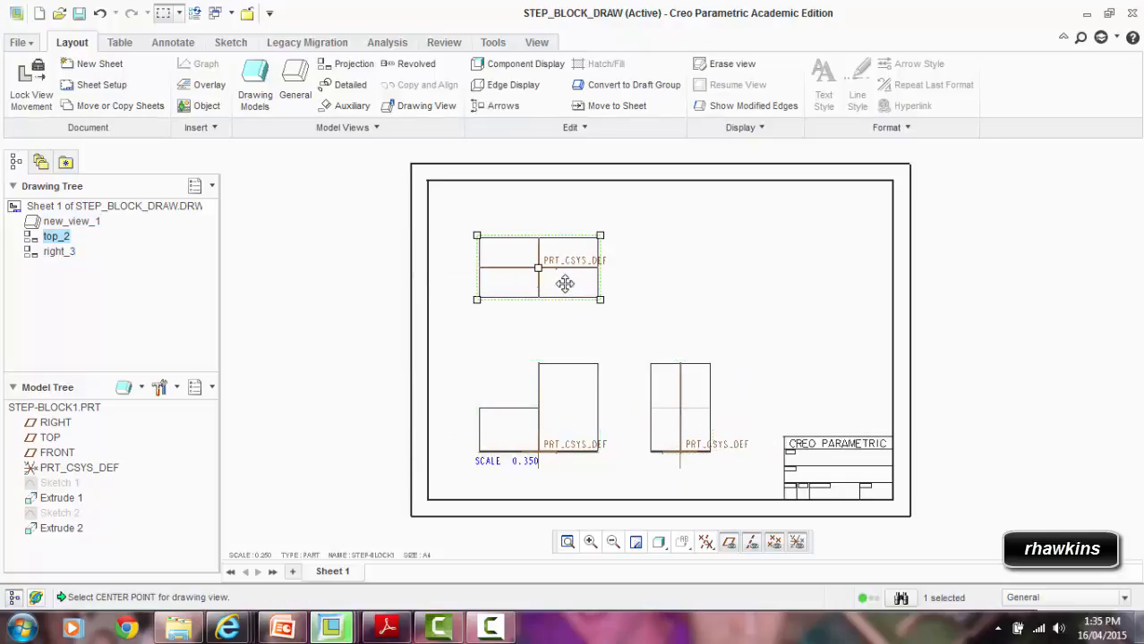
drag(566, 288, 564, 304)
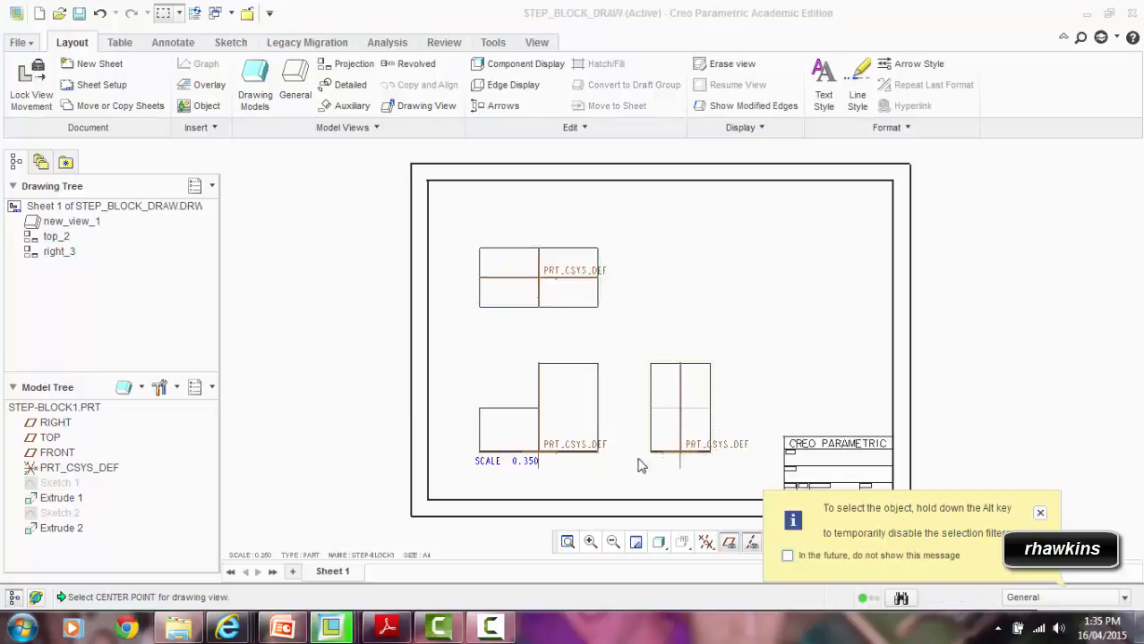
Step: Set the front view's custom scale to 0.4 and shift the view slightly up and to the left on the sheet
click(573, 414)
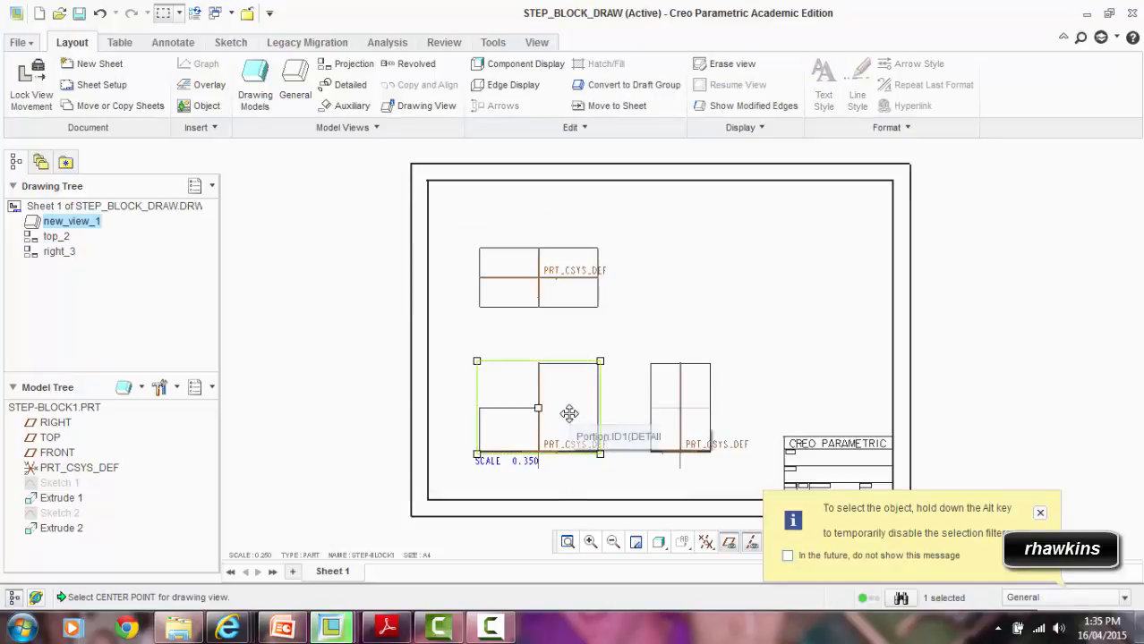
double_click(569, 415)
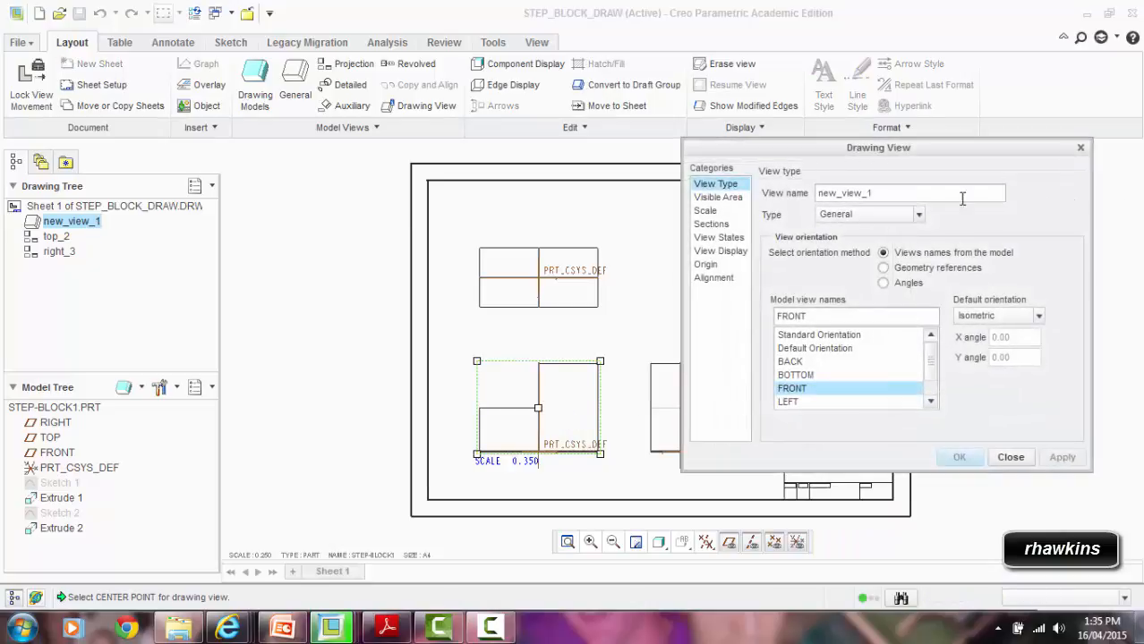
click(705, 212)
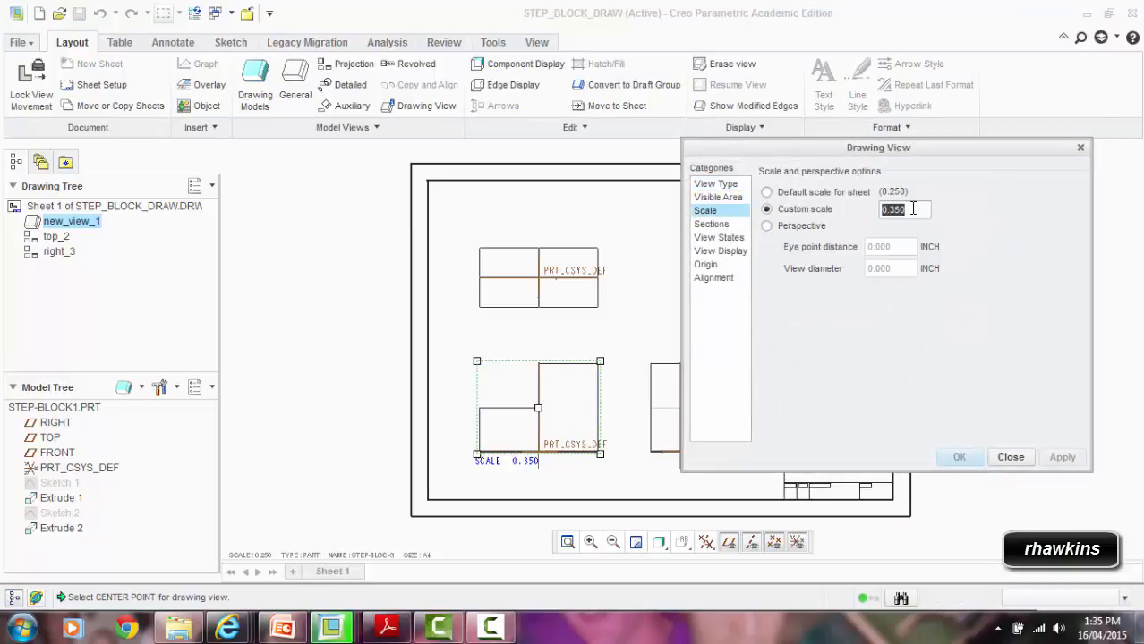
click(913, 208)
key(BackSpace)
key(BackSpace)
key(BackSpace)
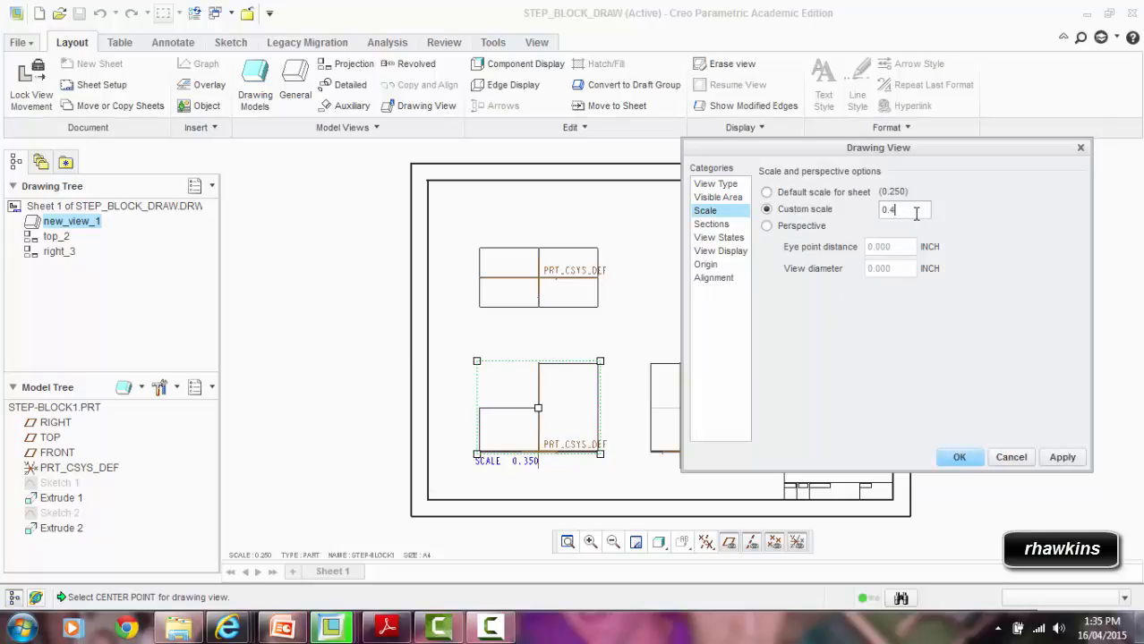
click(1062, 458)
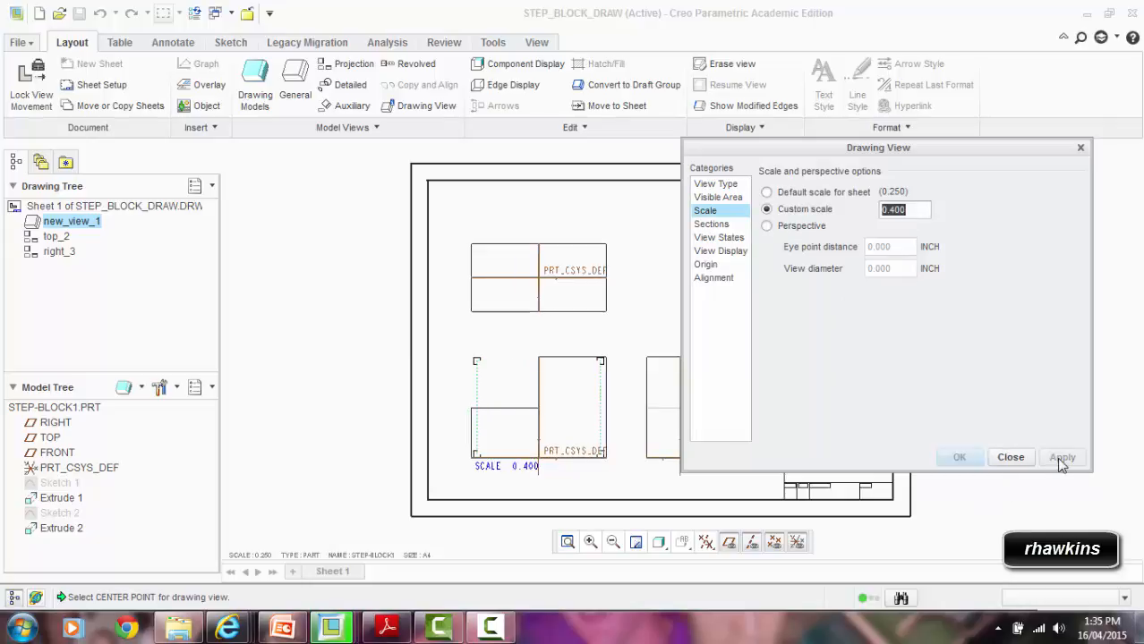
click(1011, 457)
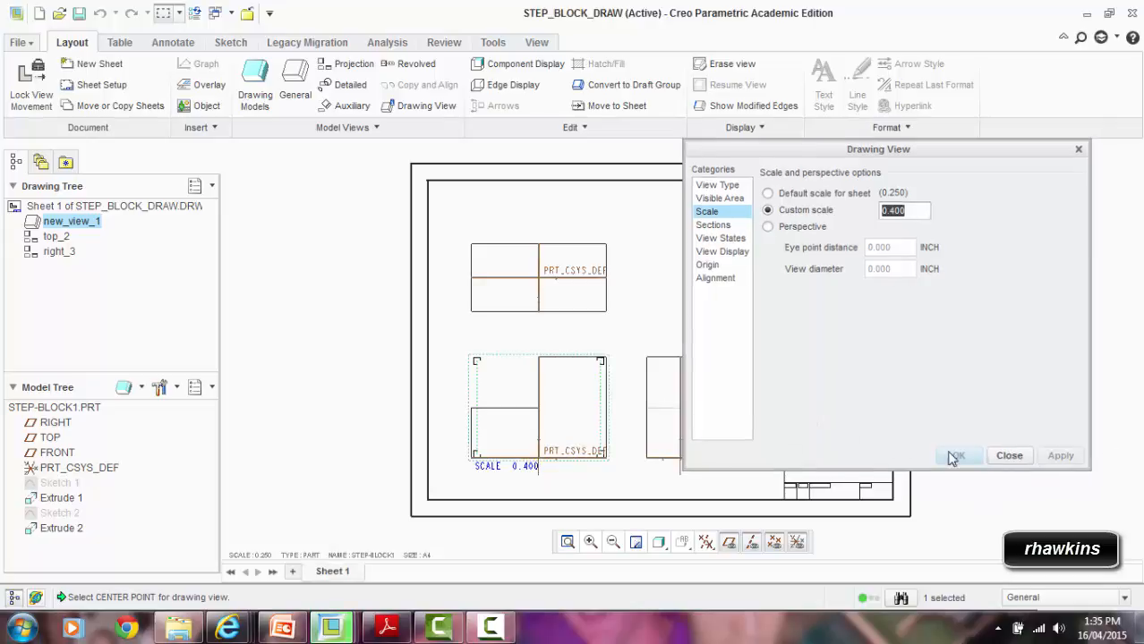
click(569, 410)
drag(561, 408, 554, 396)
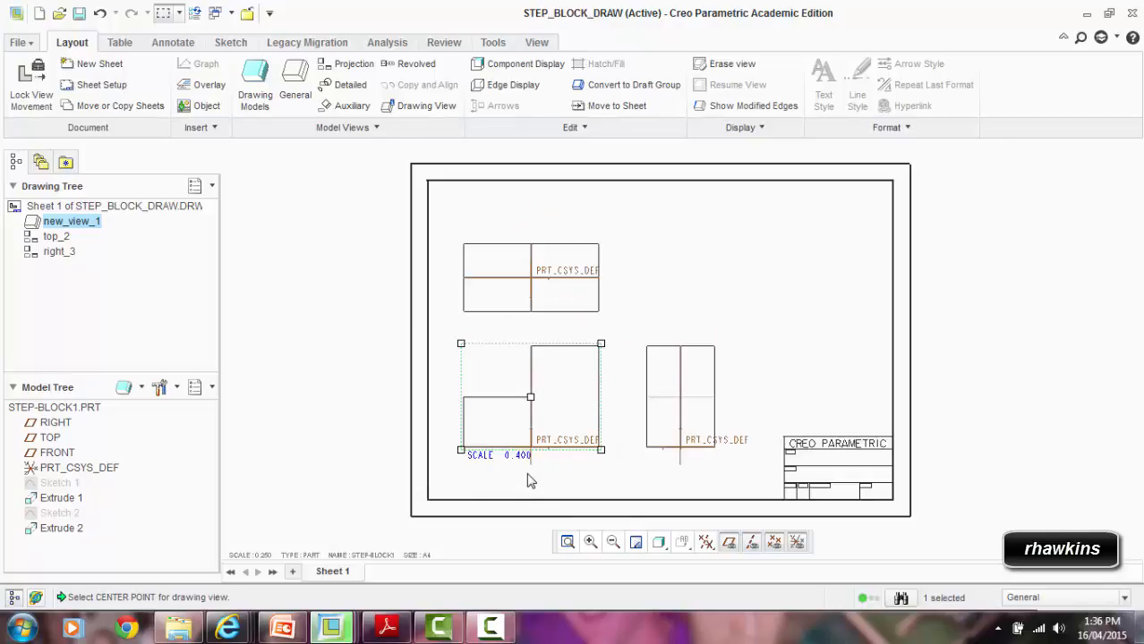
Step: Hide the datum planes, axes, points and coordinate systems in the drawing views
scroll(528, 471, up, 3)
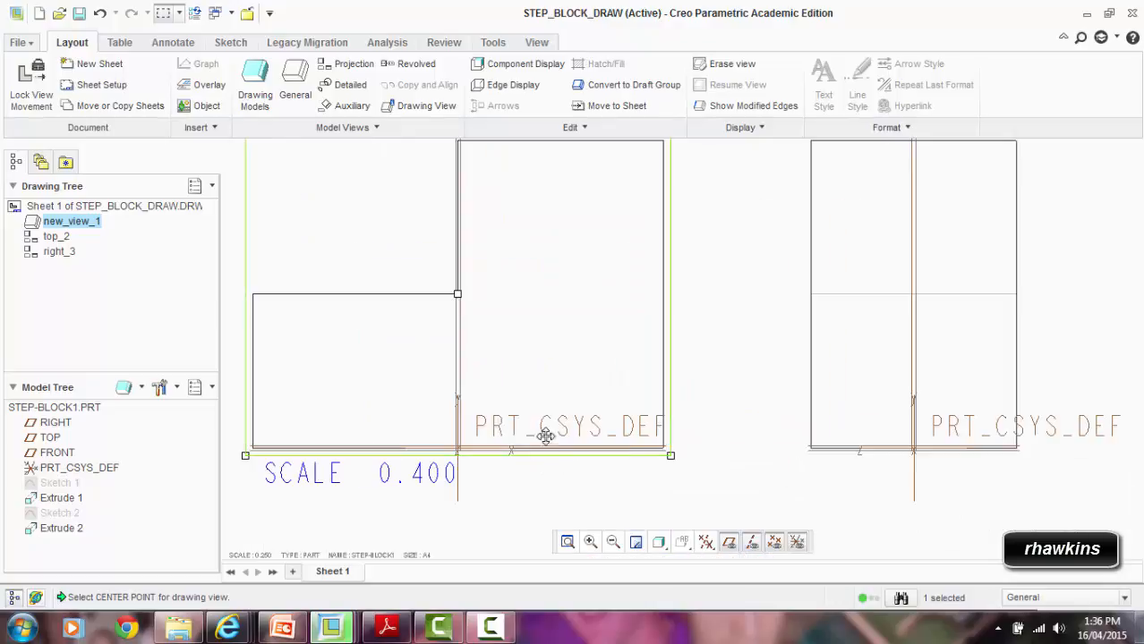
scroll(624, 452, down, 3)
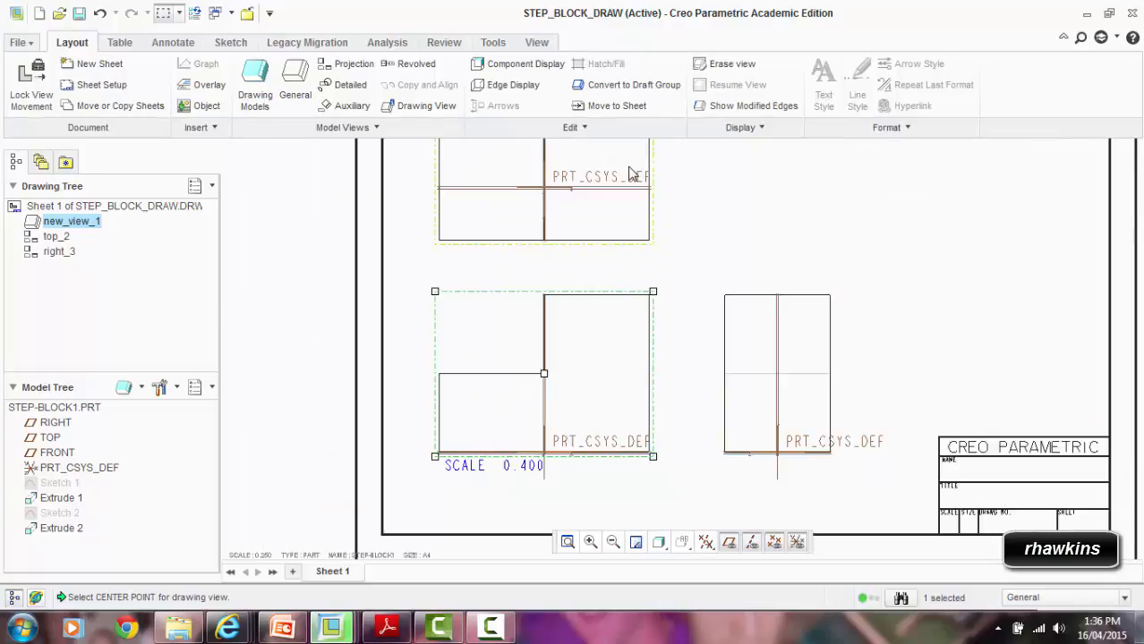
scroll(629, 172, up, 2)
scroll(629, 172, down, 2)
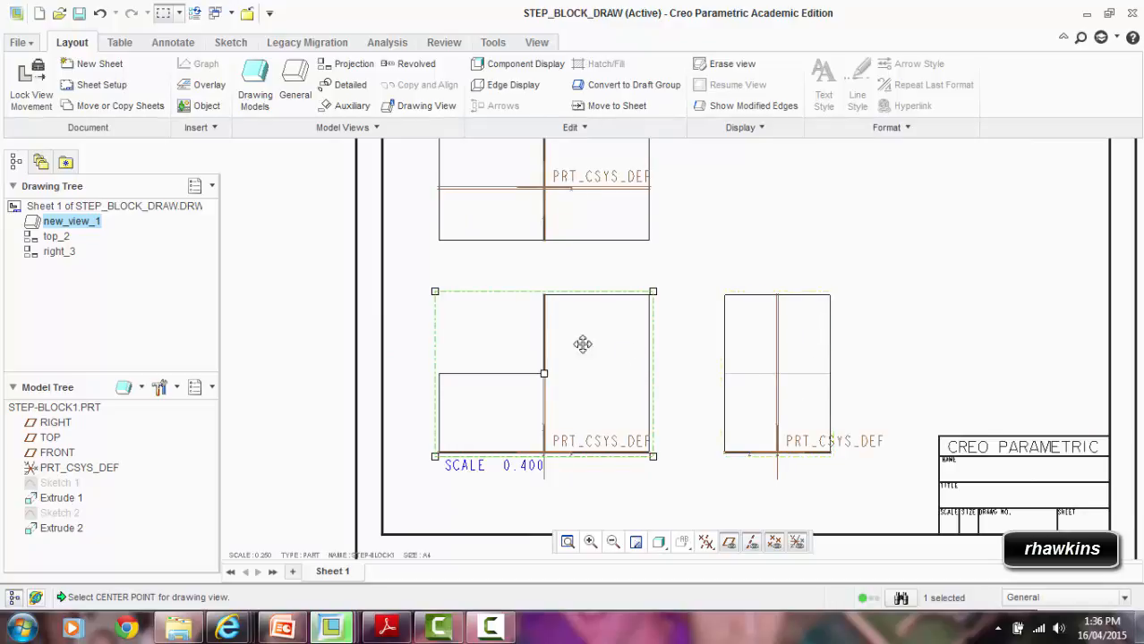
scroll(506, 365, down, 1)
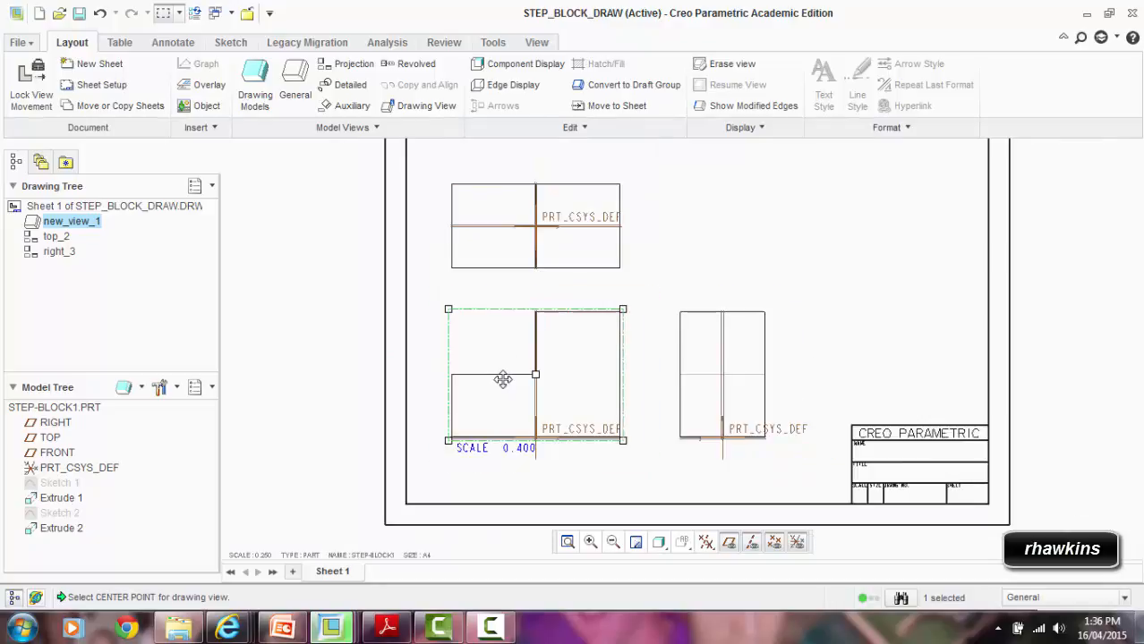
click(732, 548)
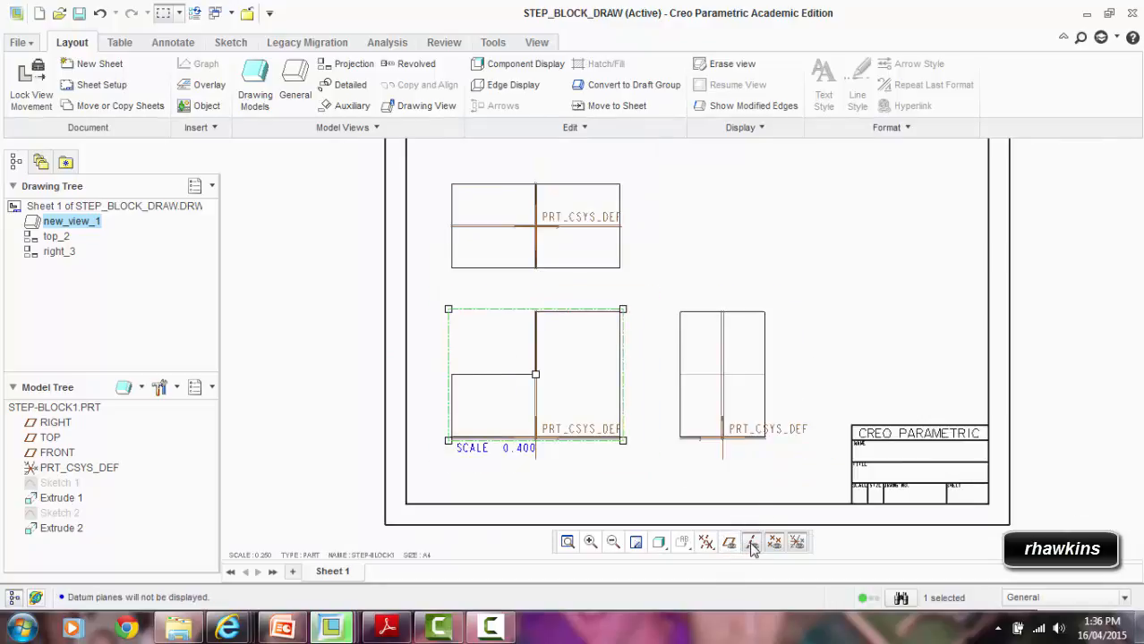
click(752, 546)
click(774, 544)
click(789, 546)
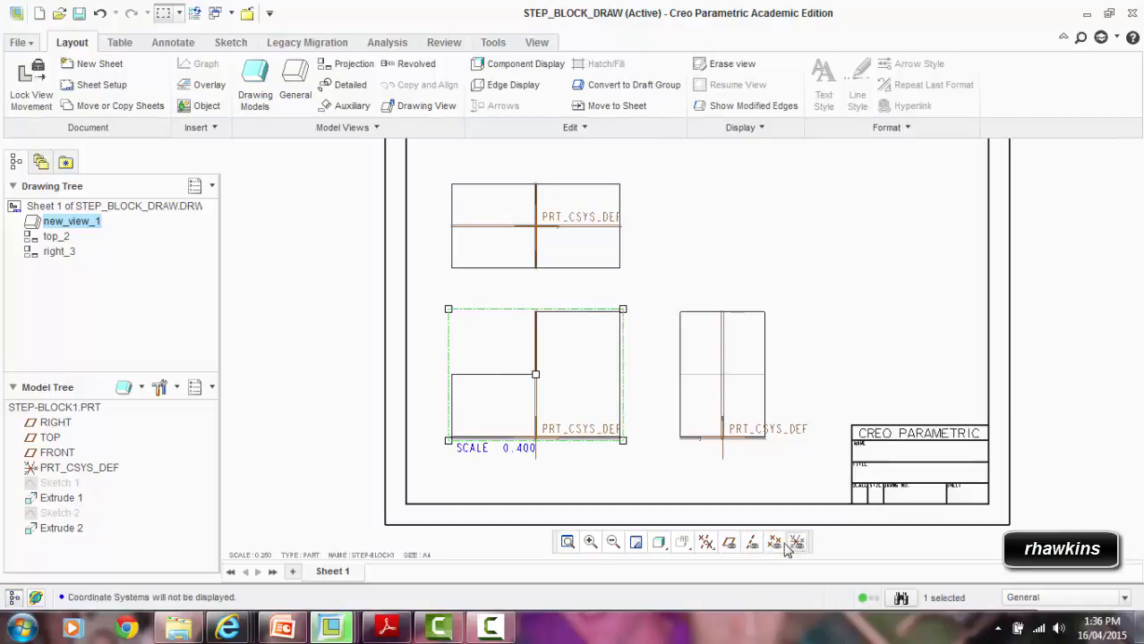
scroll(611, 406, down, 1)
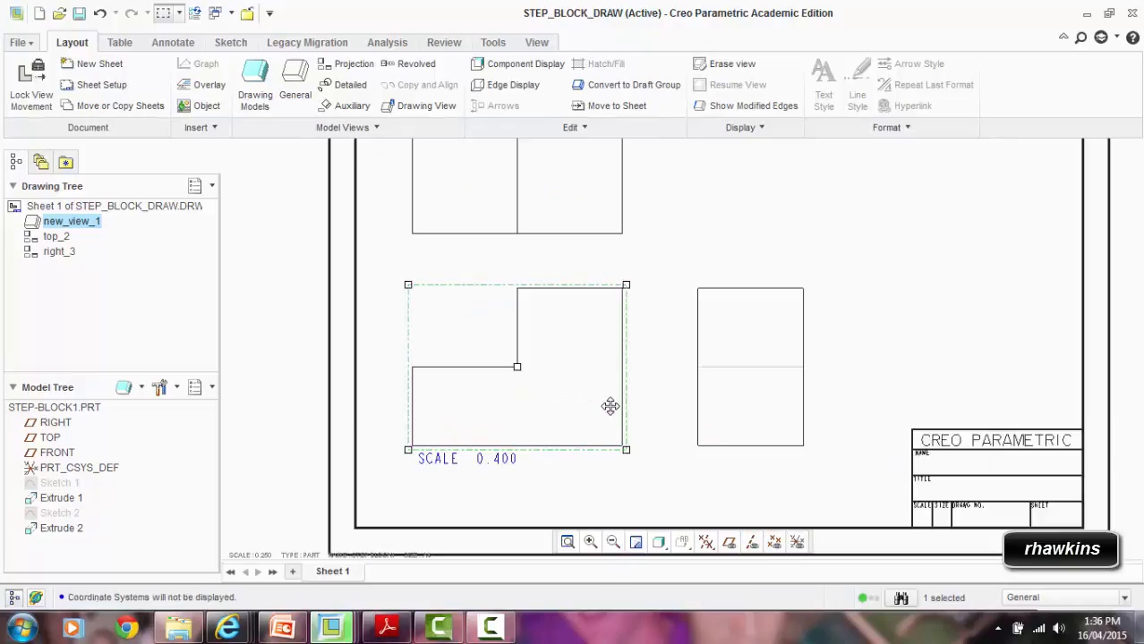
Step: Delete the scale note below the front view
scroll(610, 406, up, 2)
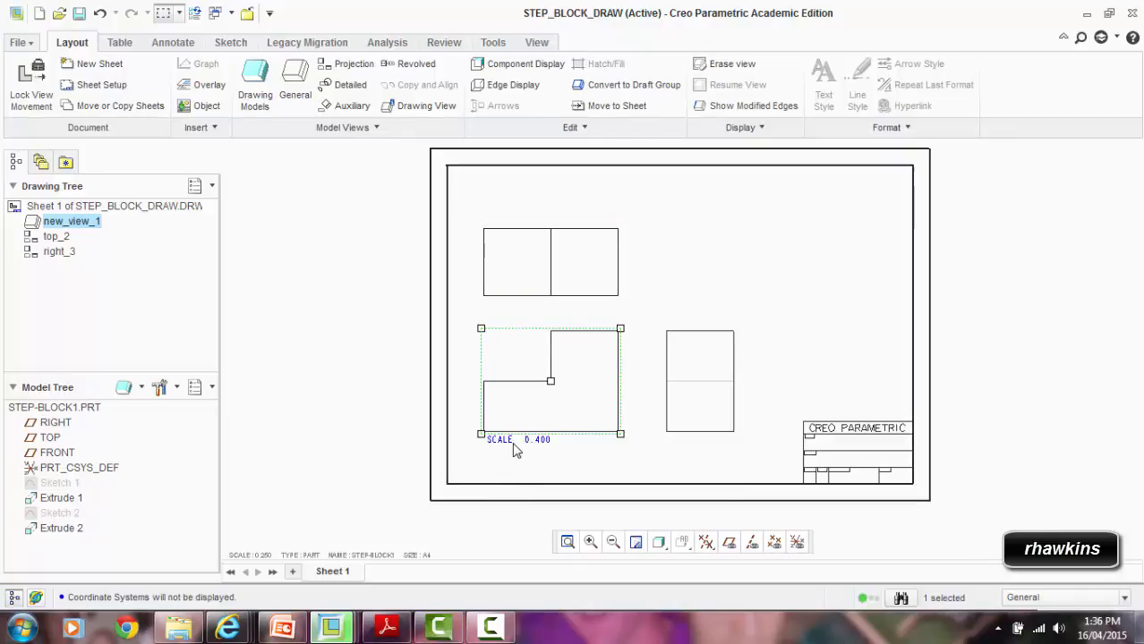
scroll(513, 446, down, 2)
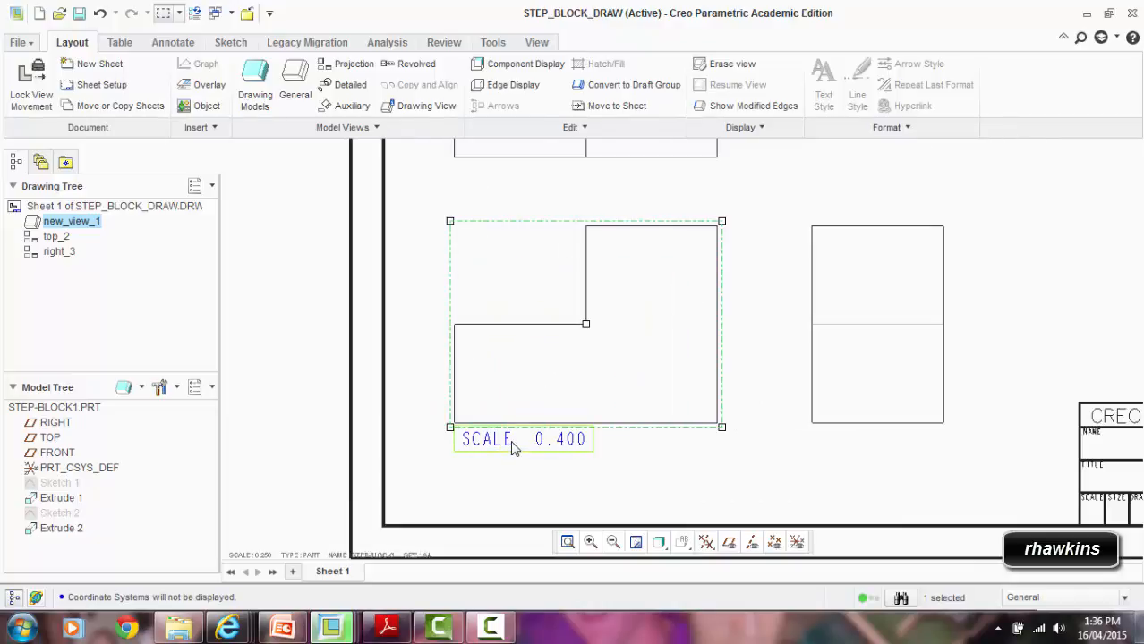
click(513, 446)
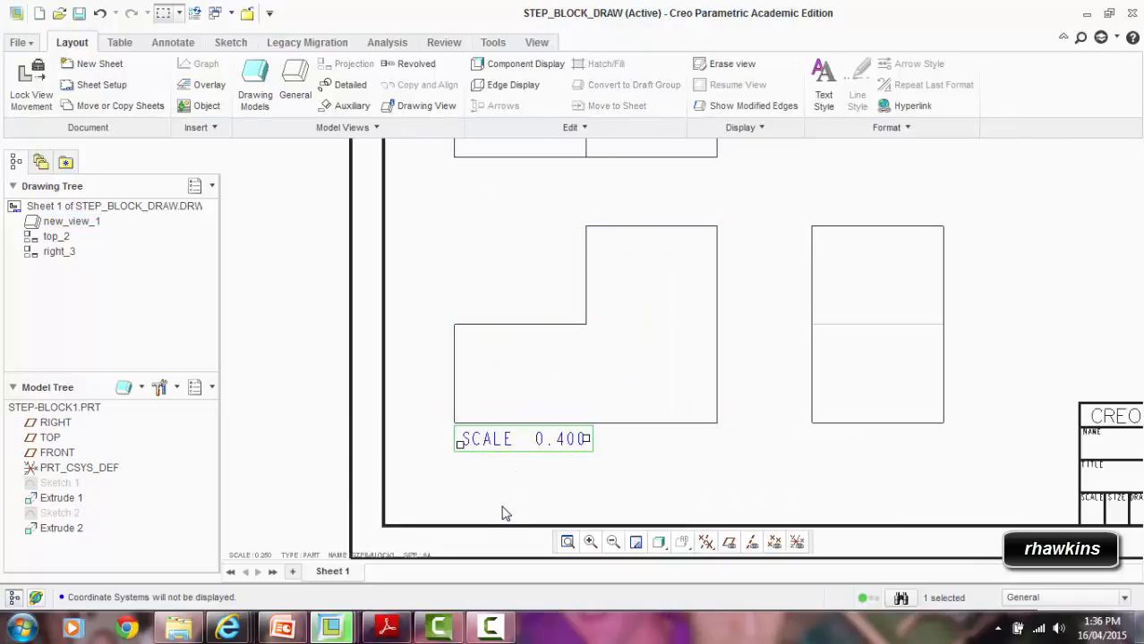
key(Delete)
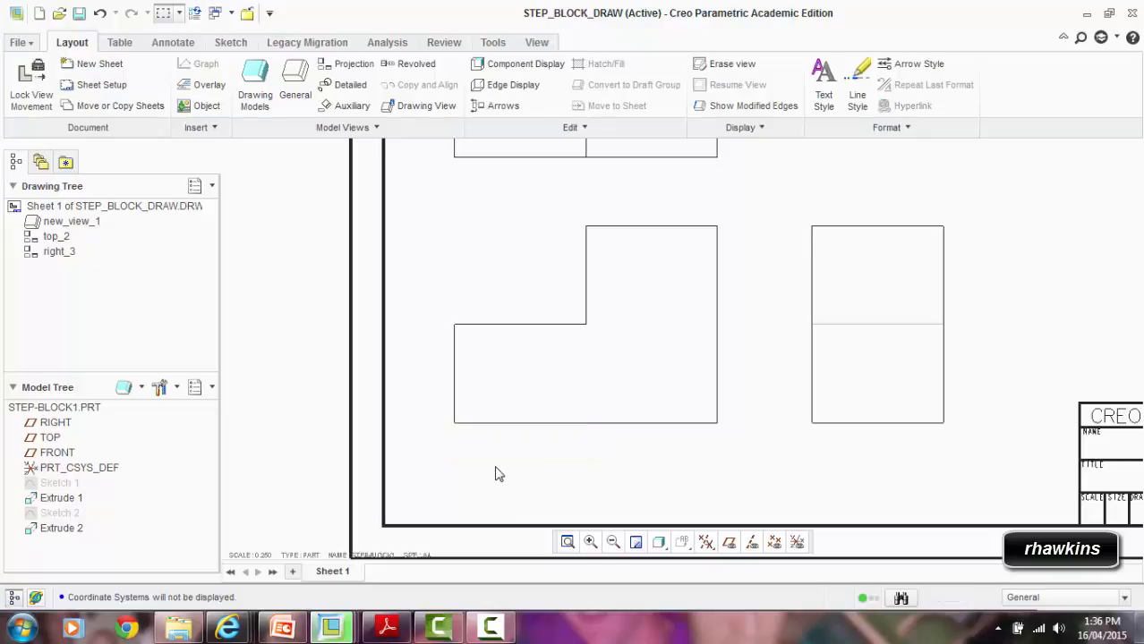
Step: Move the top view slightly up and the side view slightly closer to the front view
scroll(495, 478, up, 3)
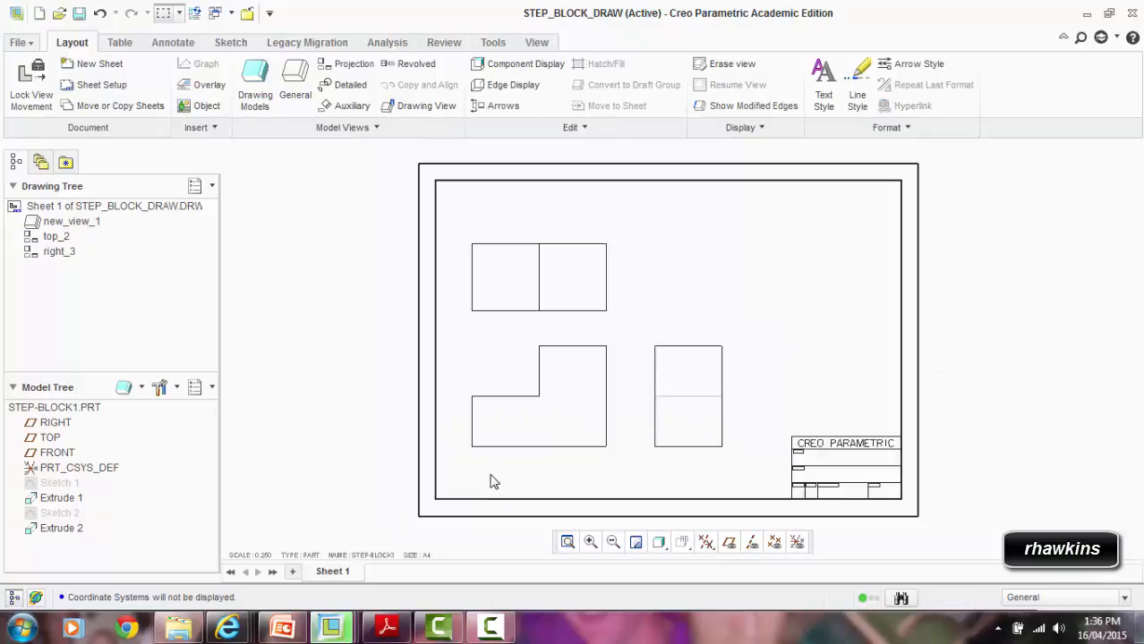
click(511, 287)
drag(511, 286, 511, 275)
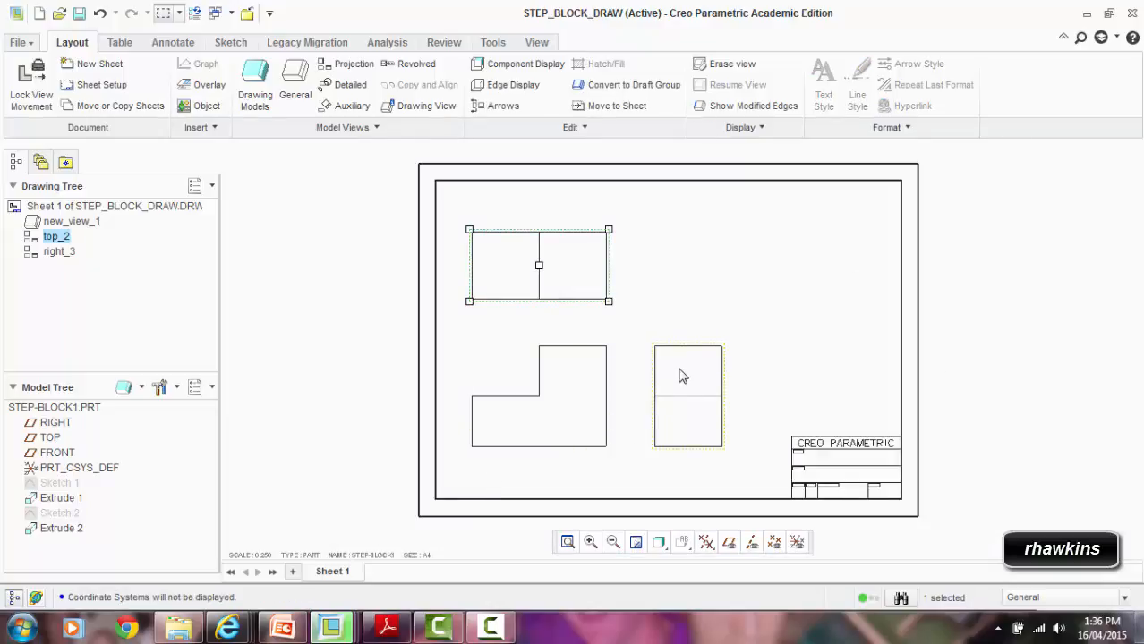
click(685, 374)
drag(685, 374, 678, 273)
click(677, 273)
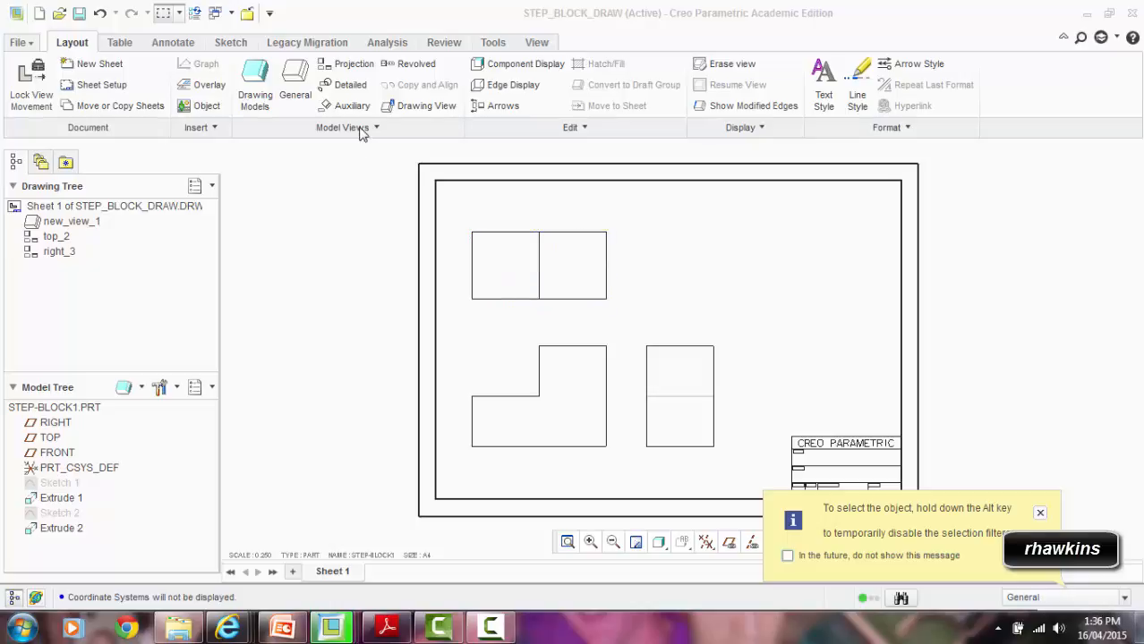
Step: Place a new general view with No Combined State in the free area to the right of the top view
click(295, 84)
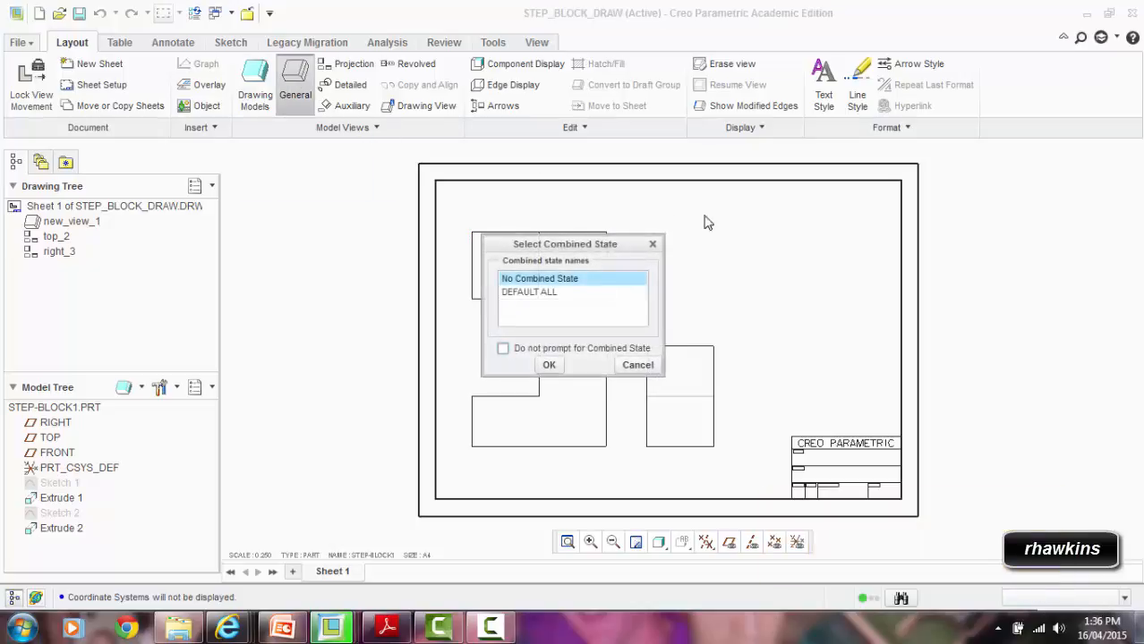
click(546, 366)
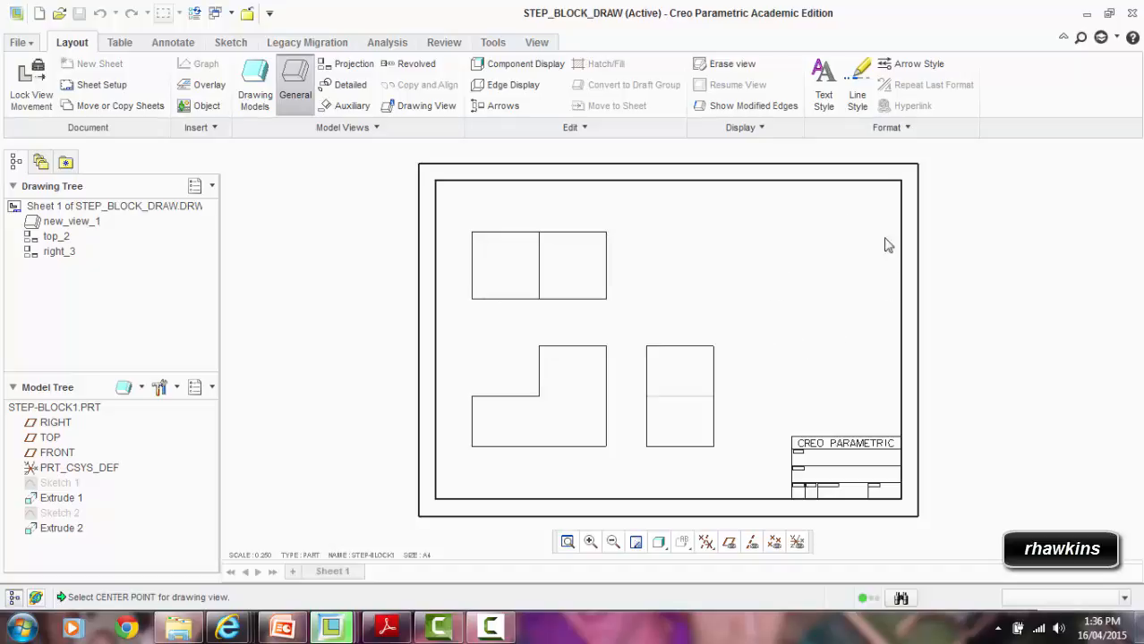
click(772, 305)
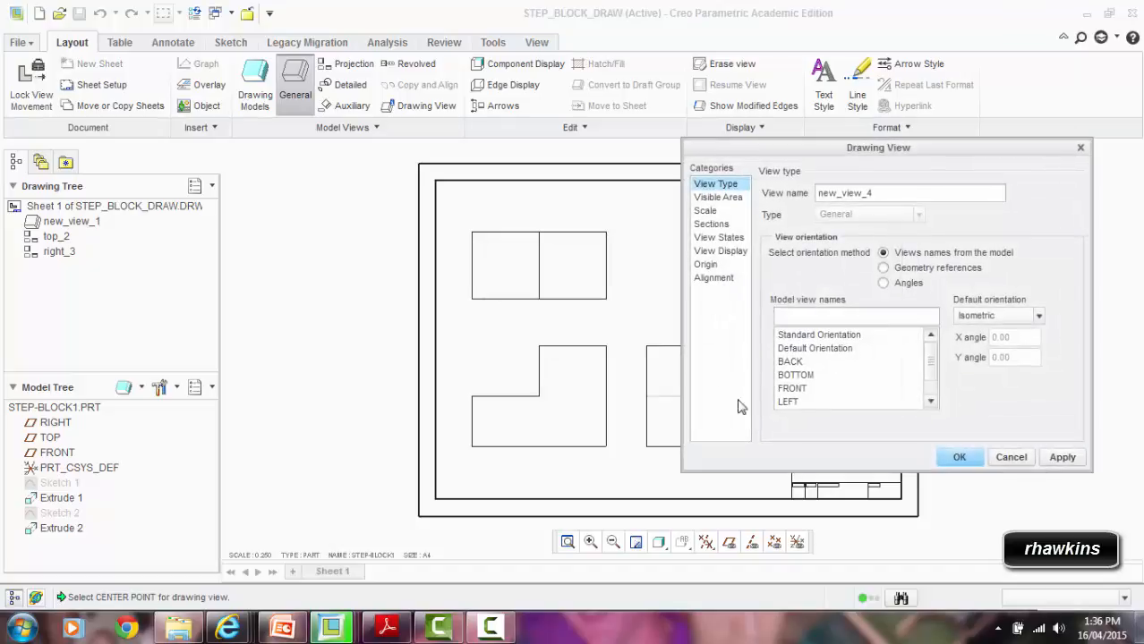
drag(802, 148, 371, 123)
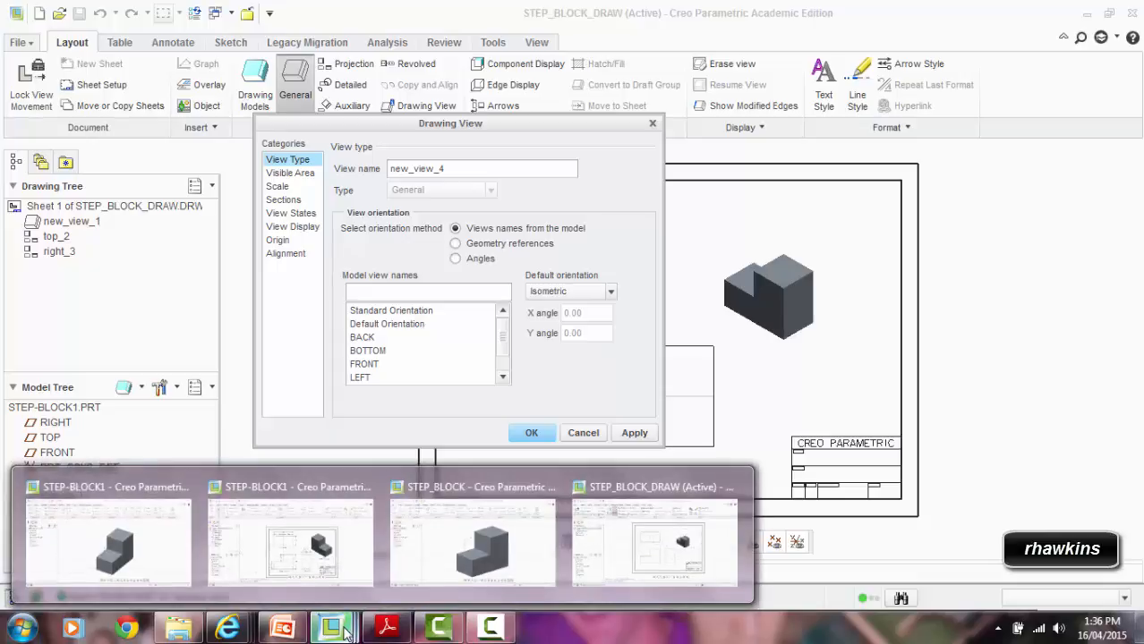
Step: Switch to step_block0_dwg.pdf in Adobe Reader to examine the isometric view's orientation, and return to the STEP_BLOCK_DRAW drawing in Creo Parametric
mouse_move(387, 626)
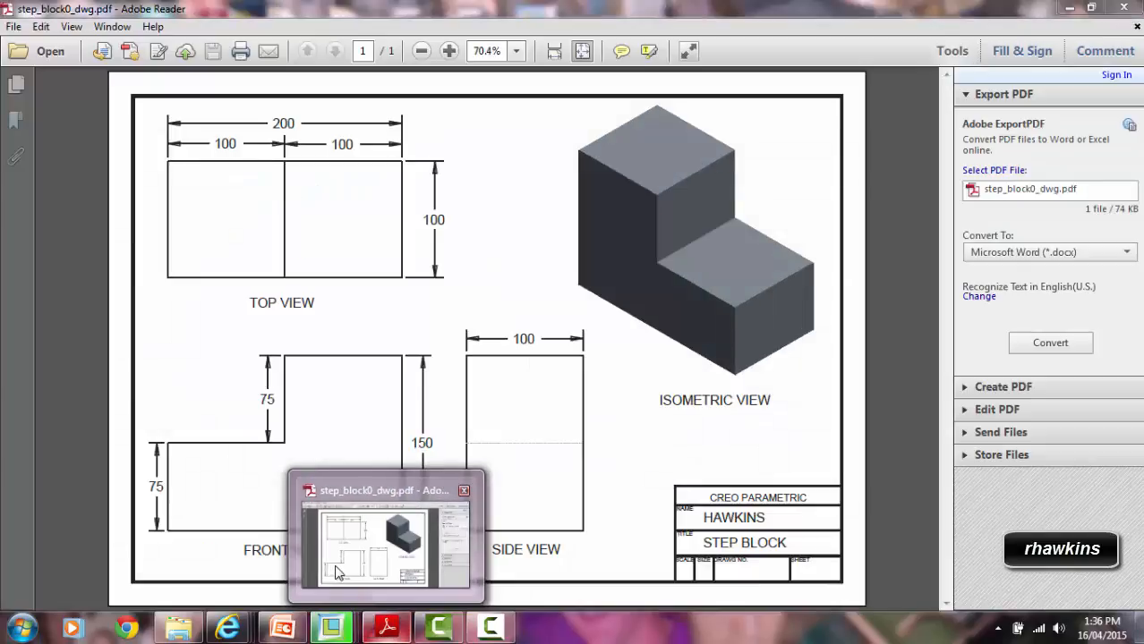
click(333, 575)
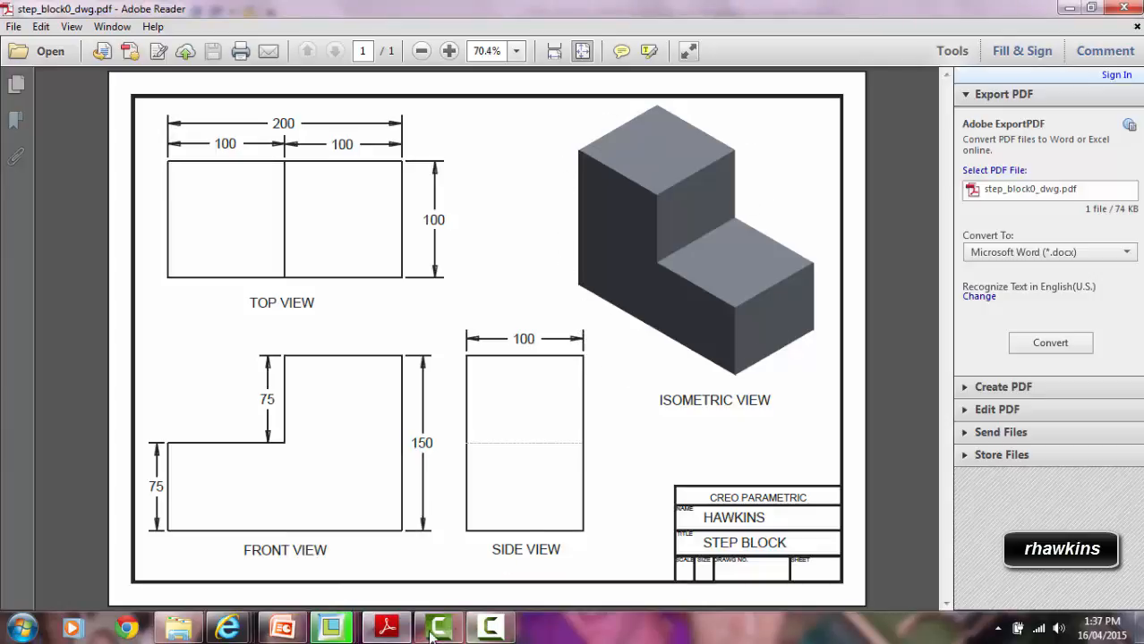
mouse_move(340, 638)
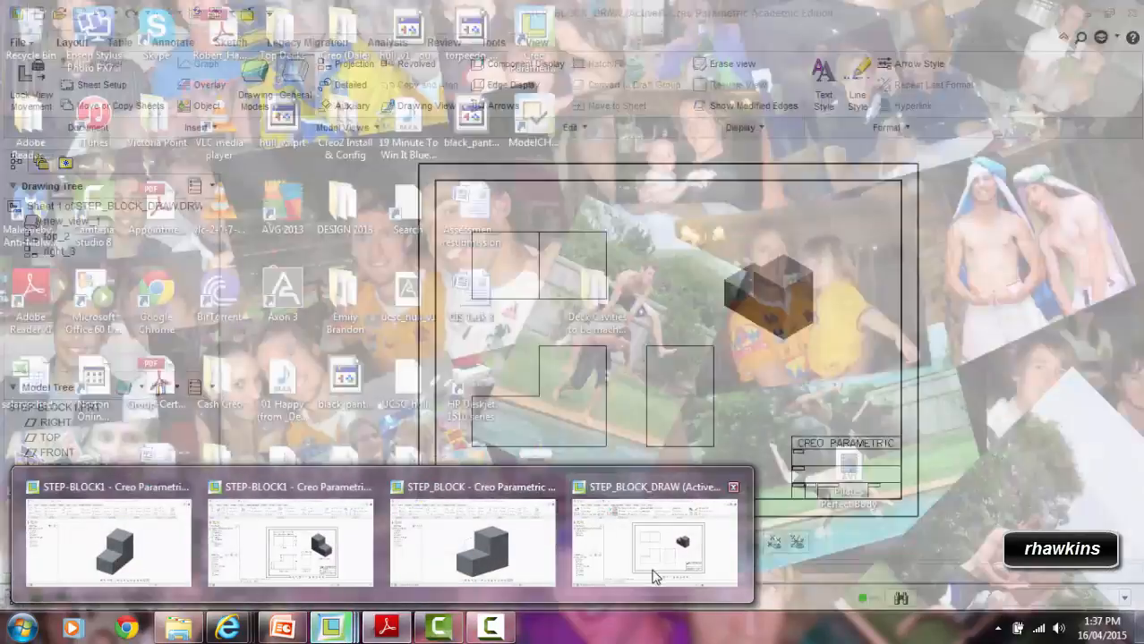
click(653, 563)
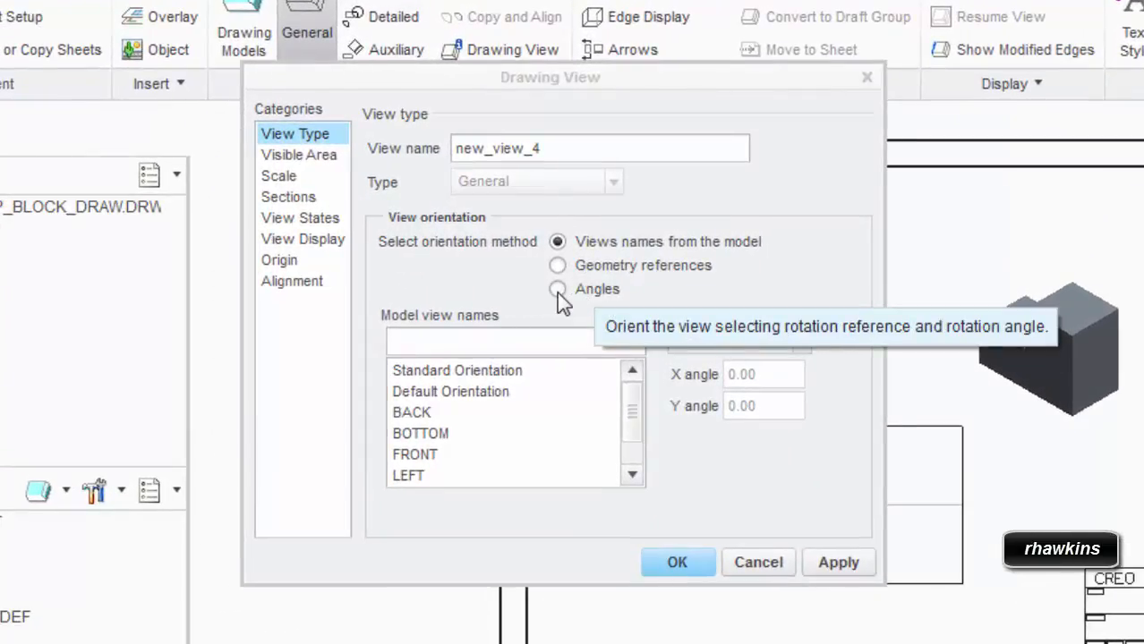
Step: Orient the isometric view by angles, rotating it 180 degrees about the block's vertical edge with the Edge/Axis reference
click(558, 291)
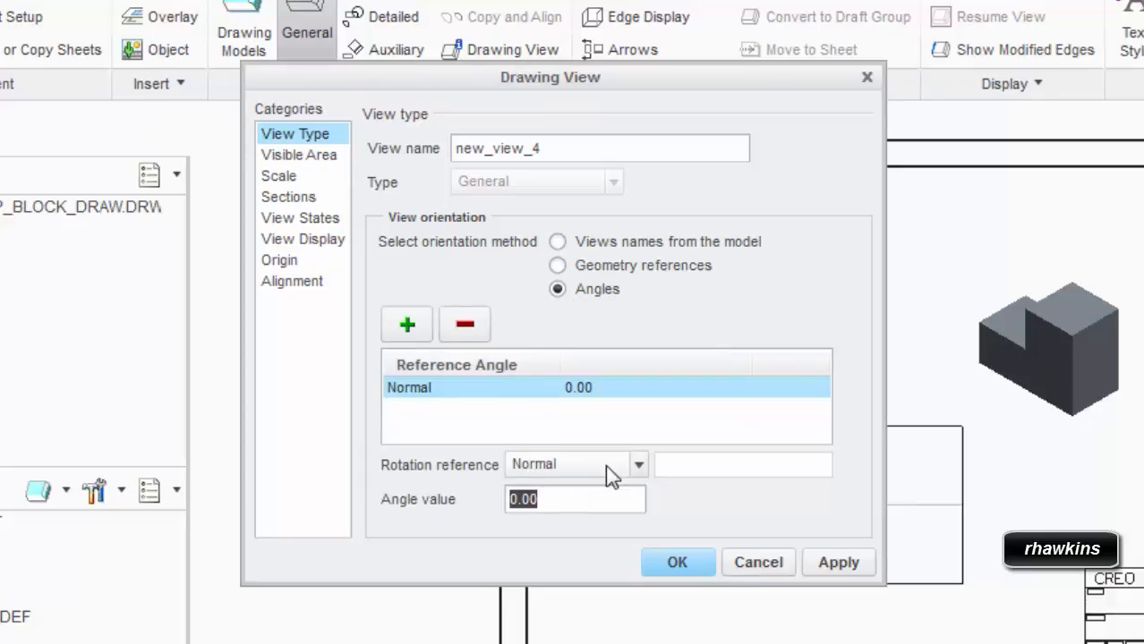
click(638, 464)
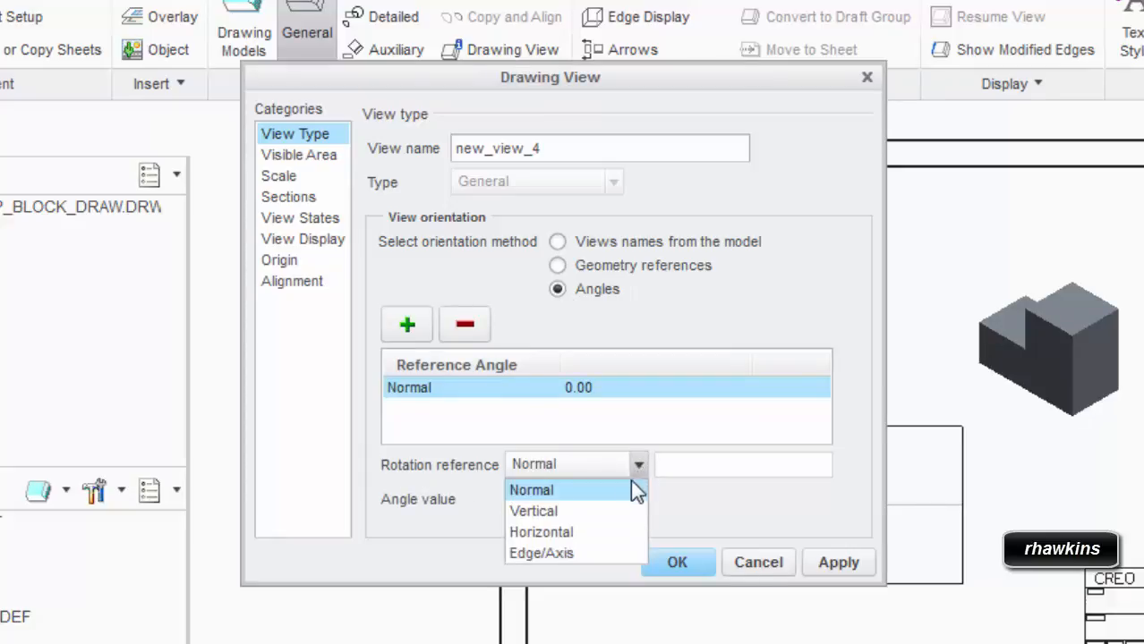
click(543, 553)
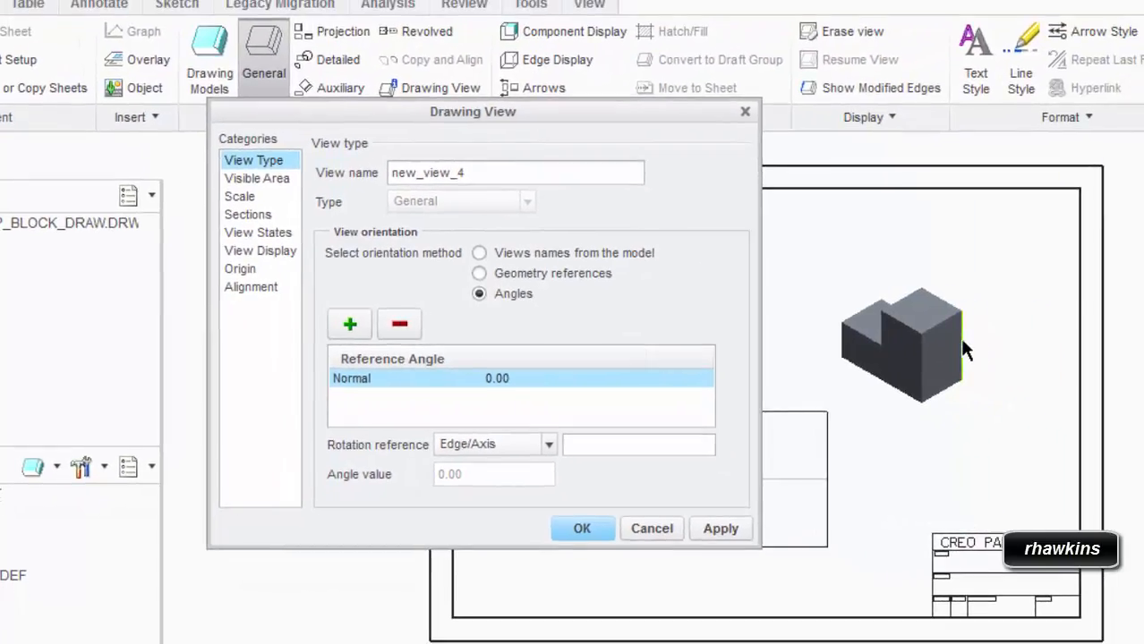
click(962, 339)
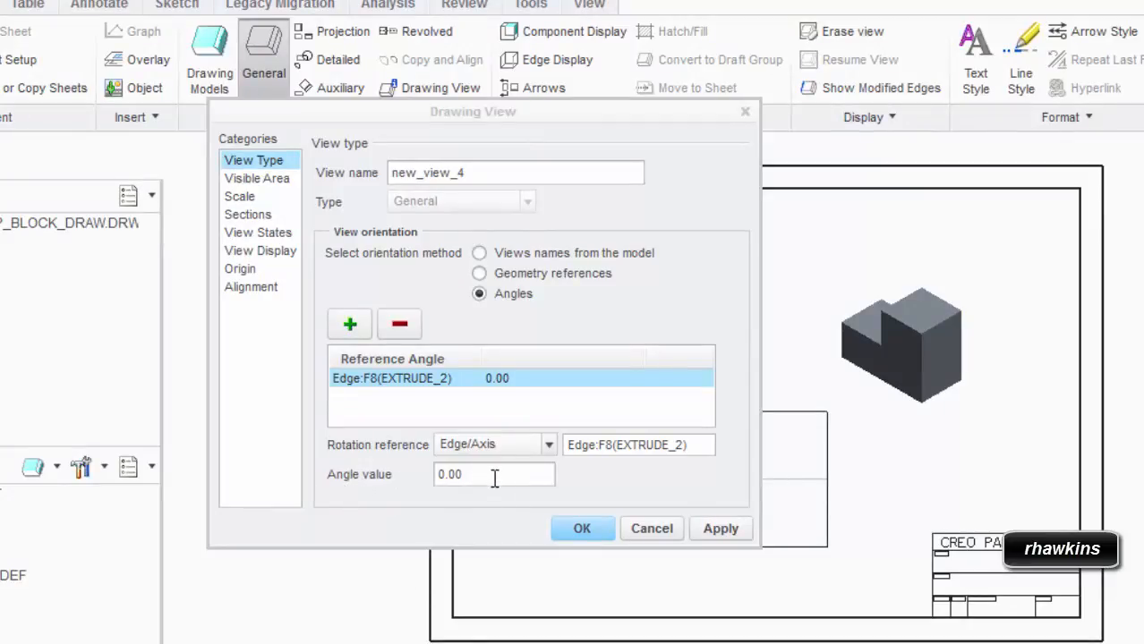
click(494, 476)
text(180)
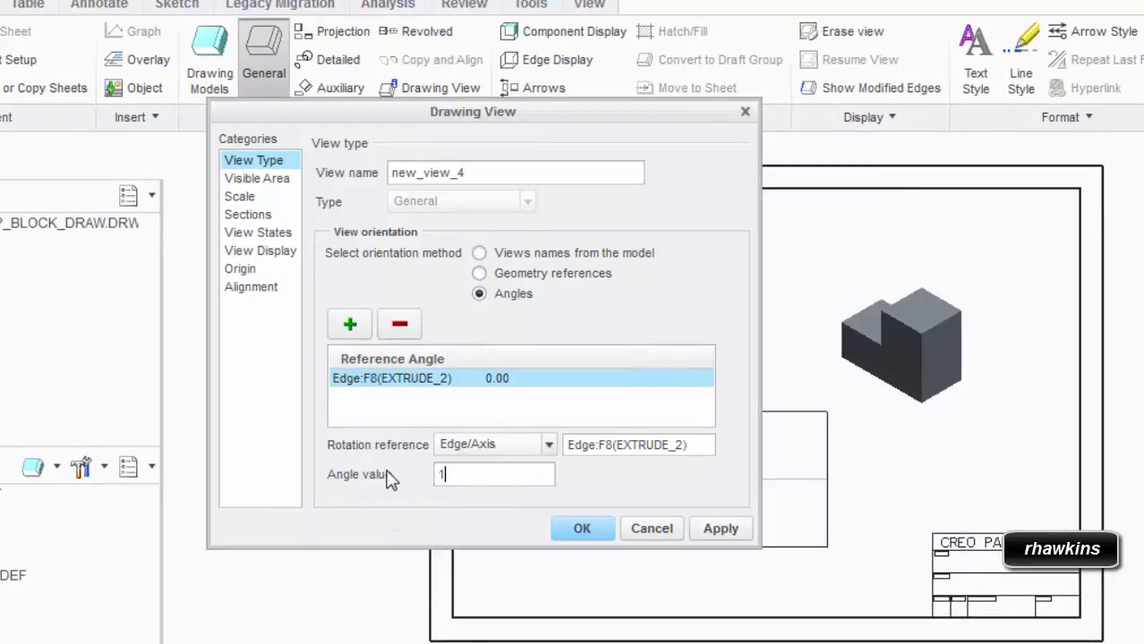
click(702, 529)
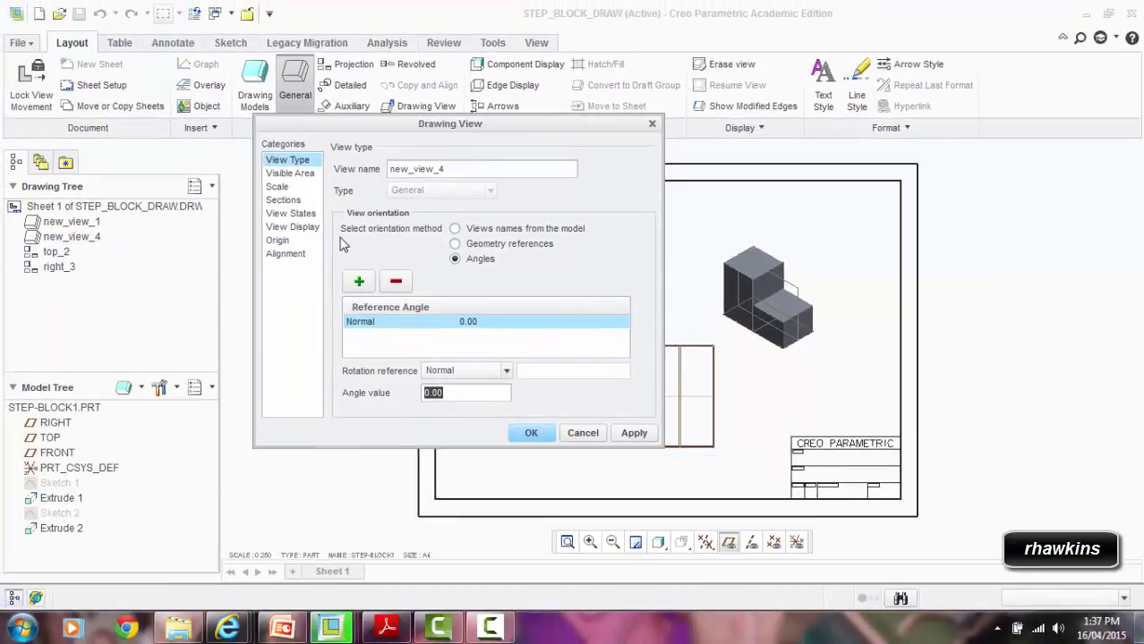
Step: Apply a custom scale of 0.400 to the isometric view
click(276, 186)
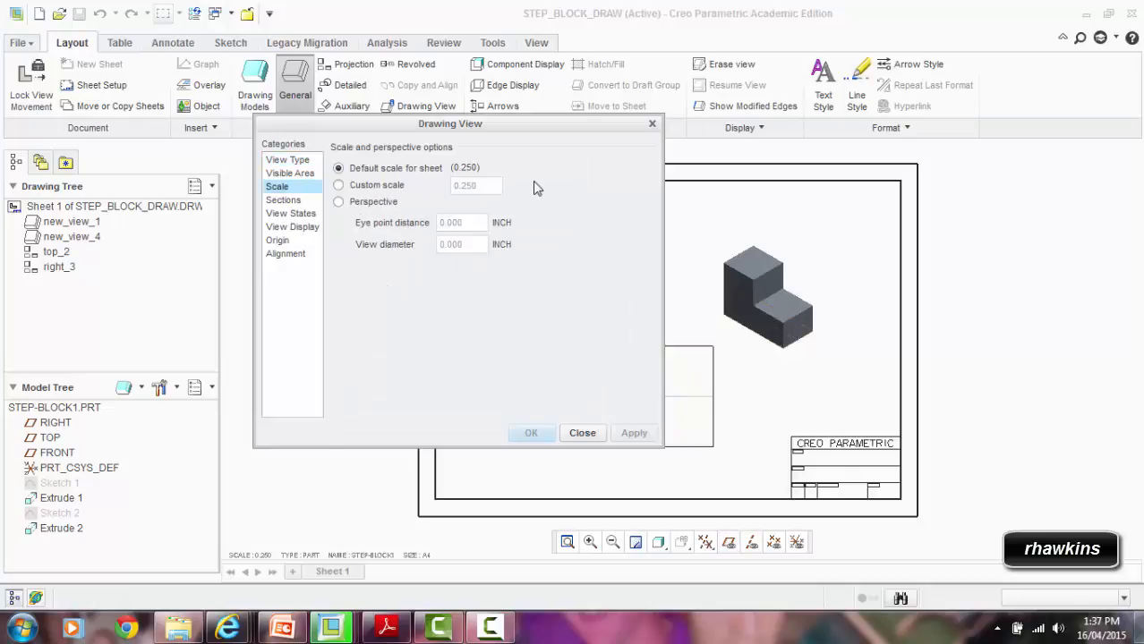
click(367, 185)
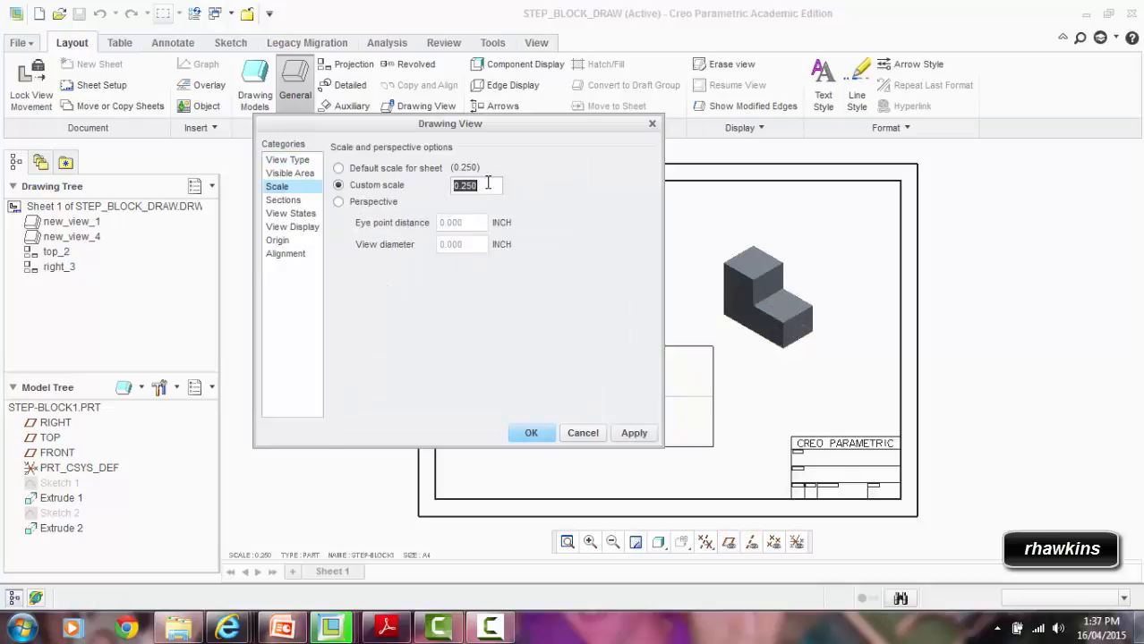
drag(484, 185, 454, 186)
click(632, 434)
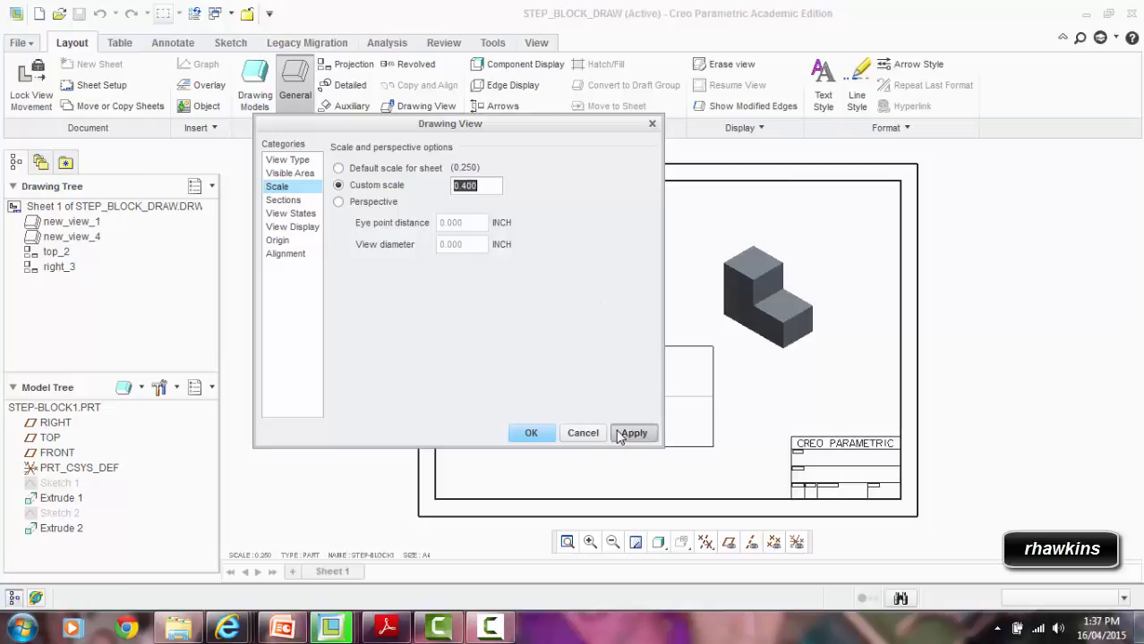
Step: Set the isometric view's display style to Shading With Edges and close the view's properties
click(293, 215)
click(294, 228)
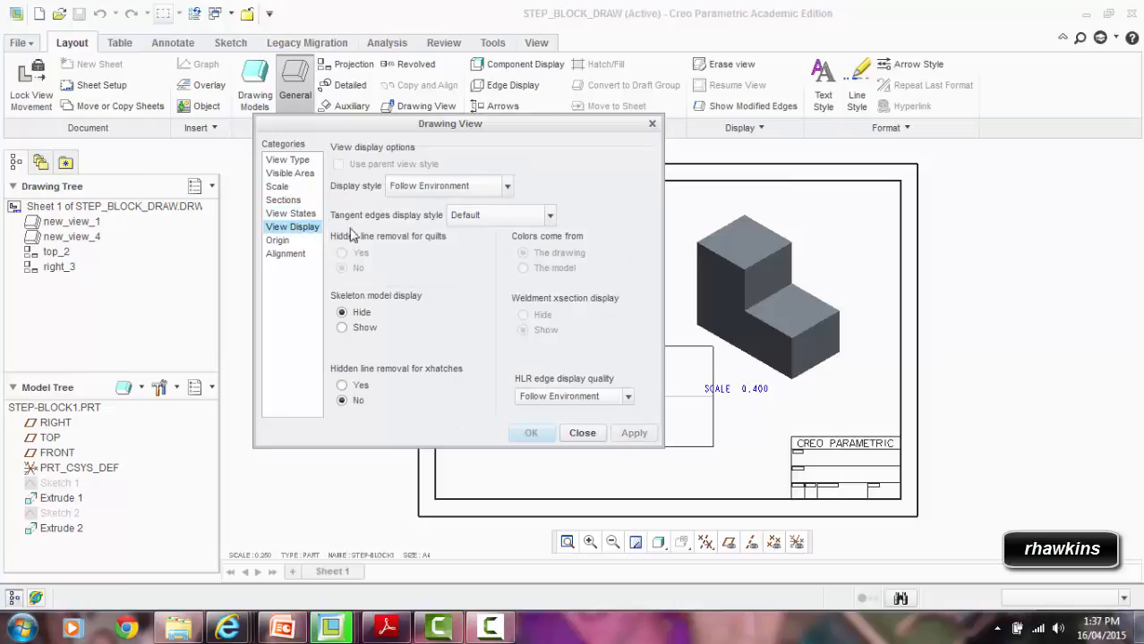
click(484, 215)
click(473, 193)
click(475, 189)
click(454, 302)
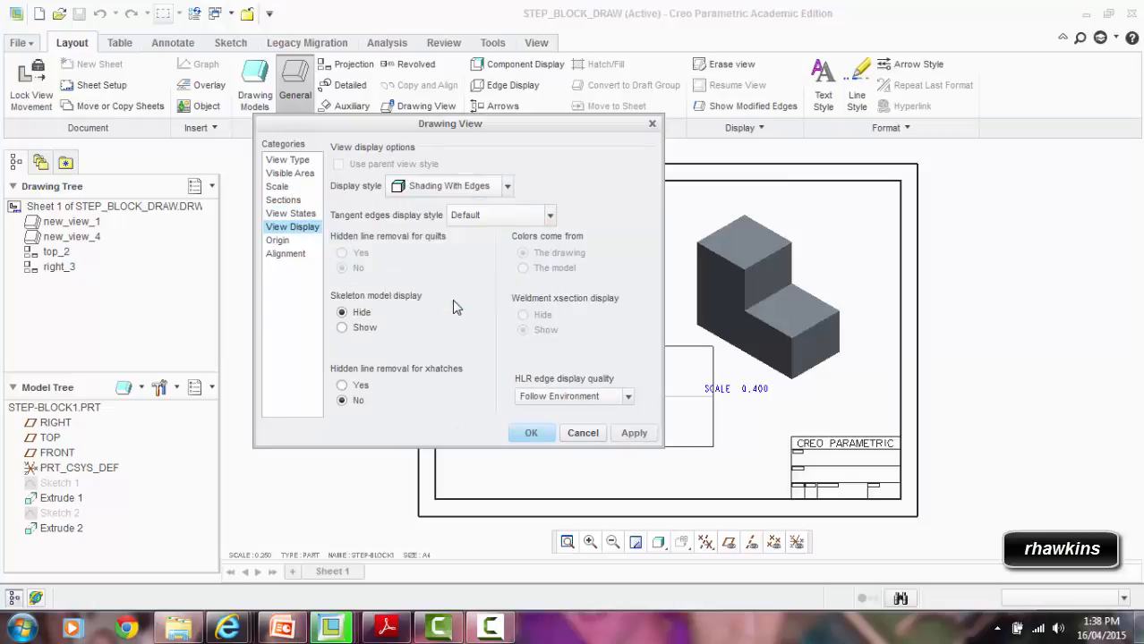
click(633, 433)
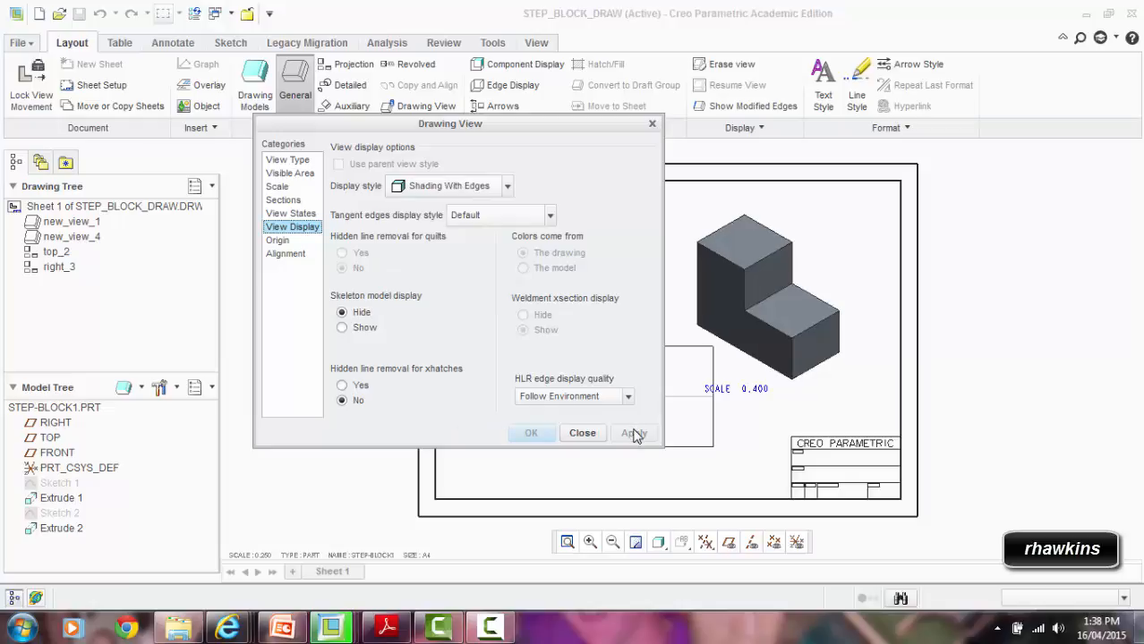
click(591, 436)
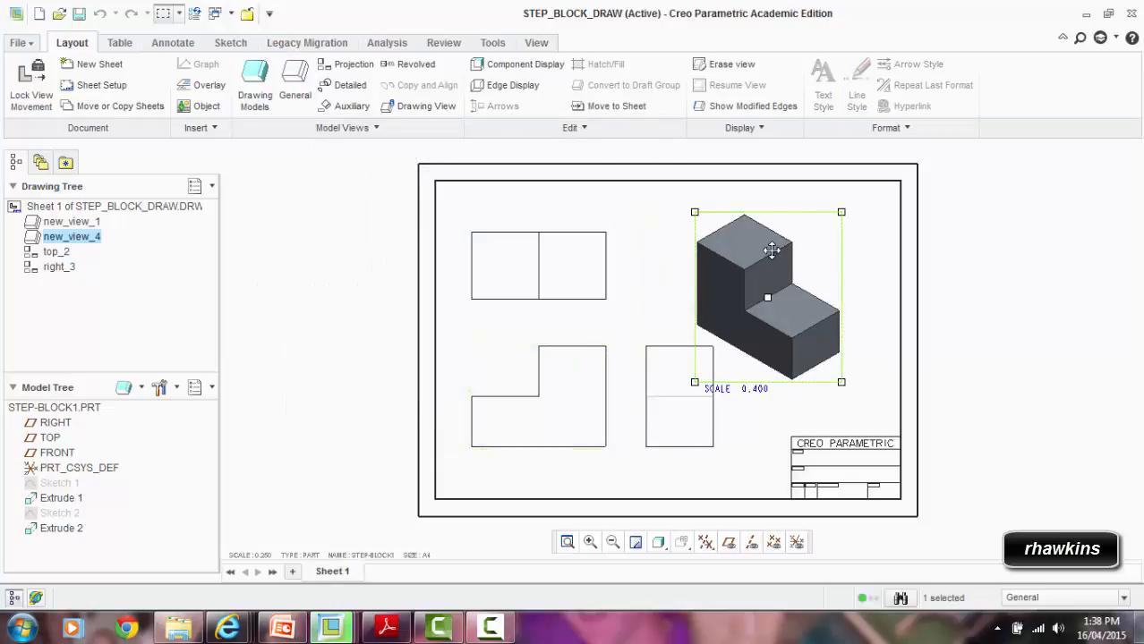
Step: Move the isometric view slightly up and to the right, and delete the scale note beneath it
drag(814, 234, 860, 220)
click(664, 258)
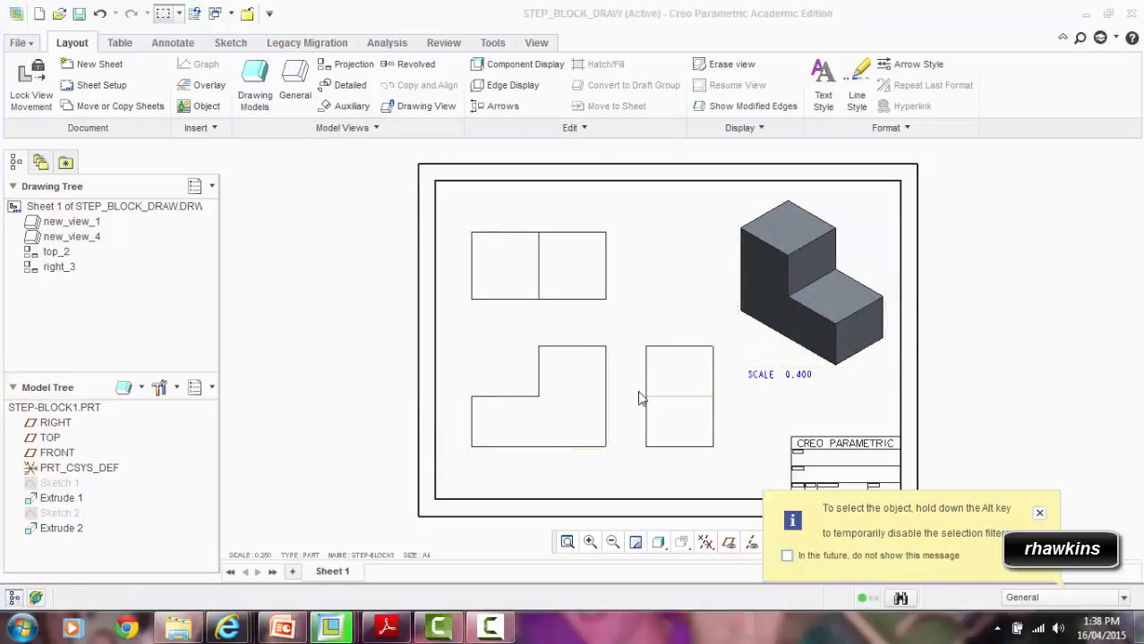
scroll(765, 360, up, 2)
click(766, 383)
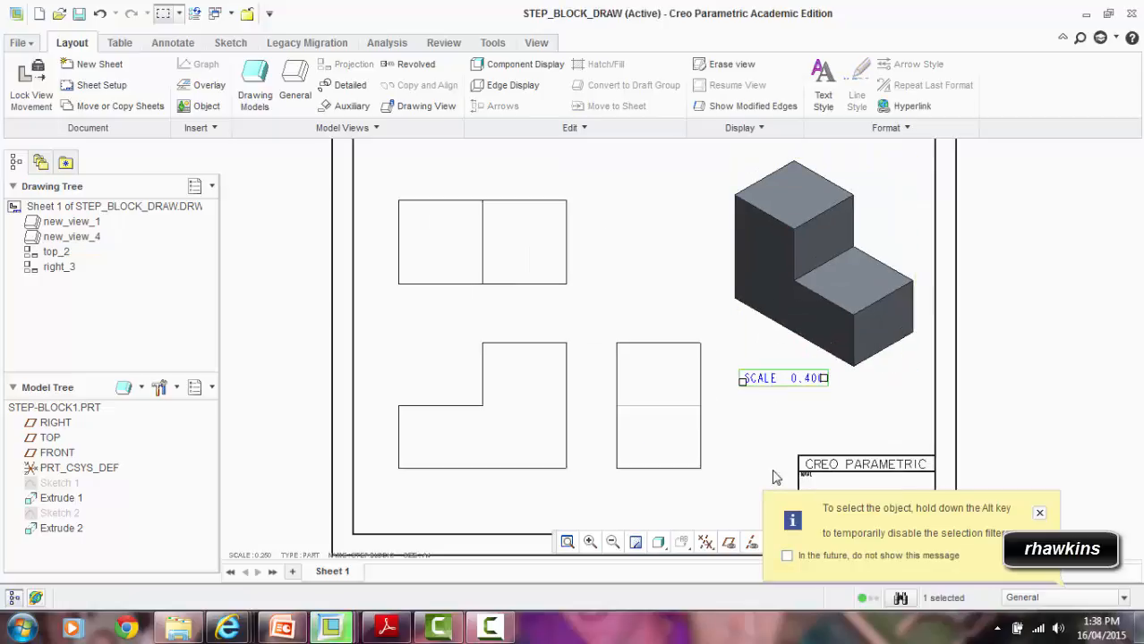
click(779, 478)
scroll(593, 422, down, 2)
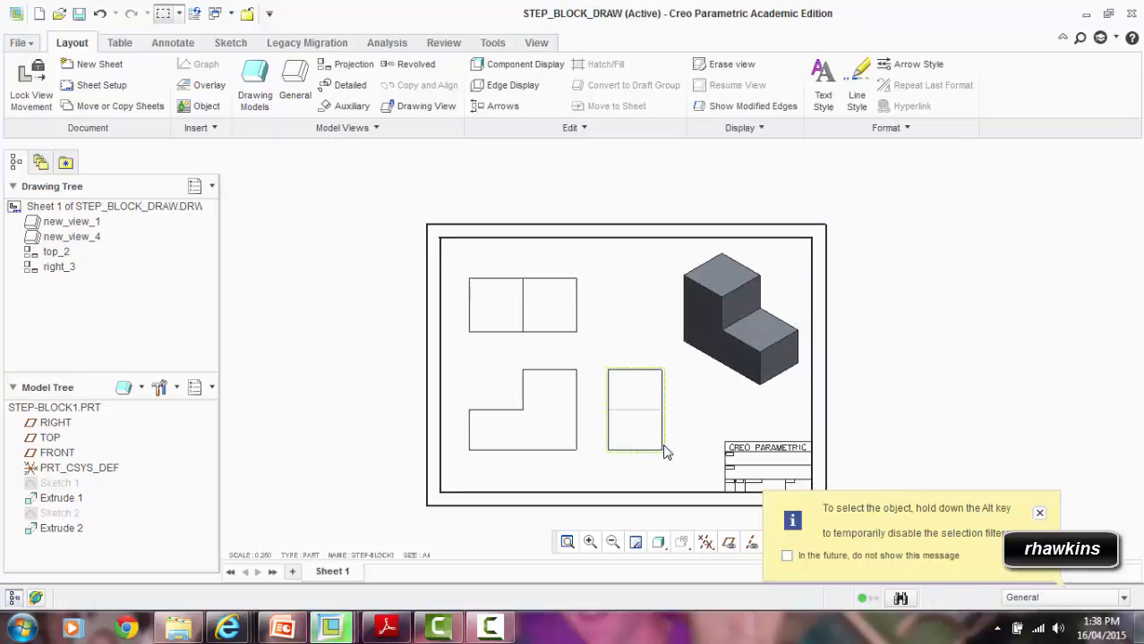
scroll(404, 287, down, 1)
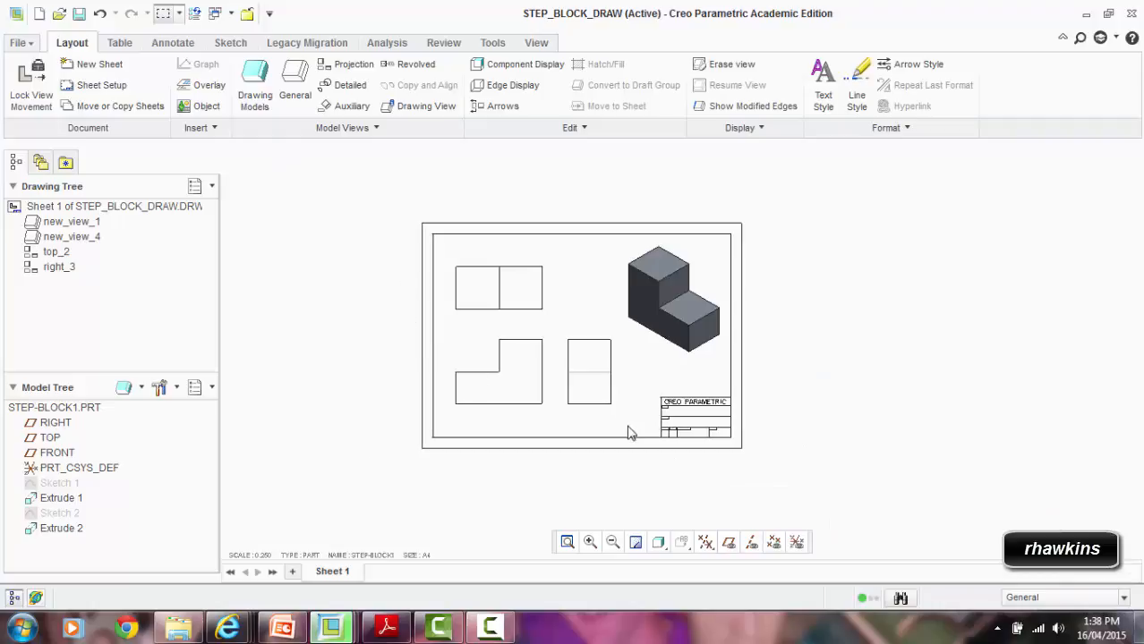
scroll(629, 430, up, 1)
scroll(632, 228, up, 1)
click(404, 284)
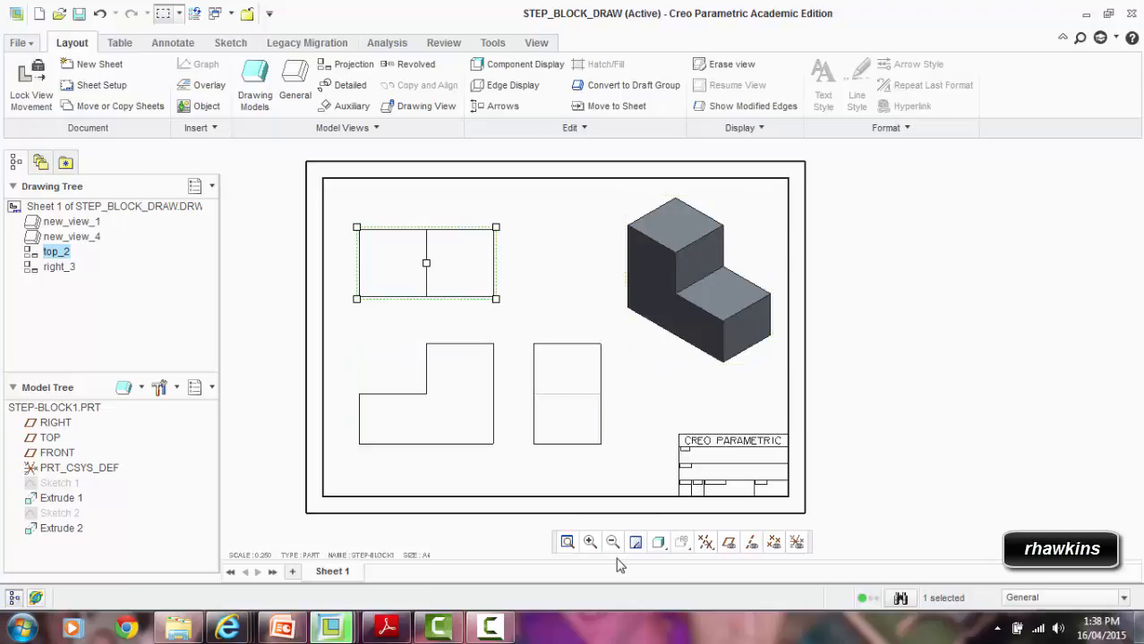
click(476, 540)
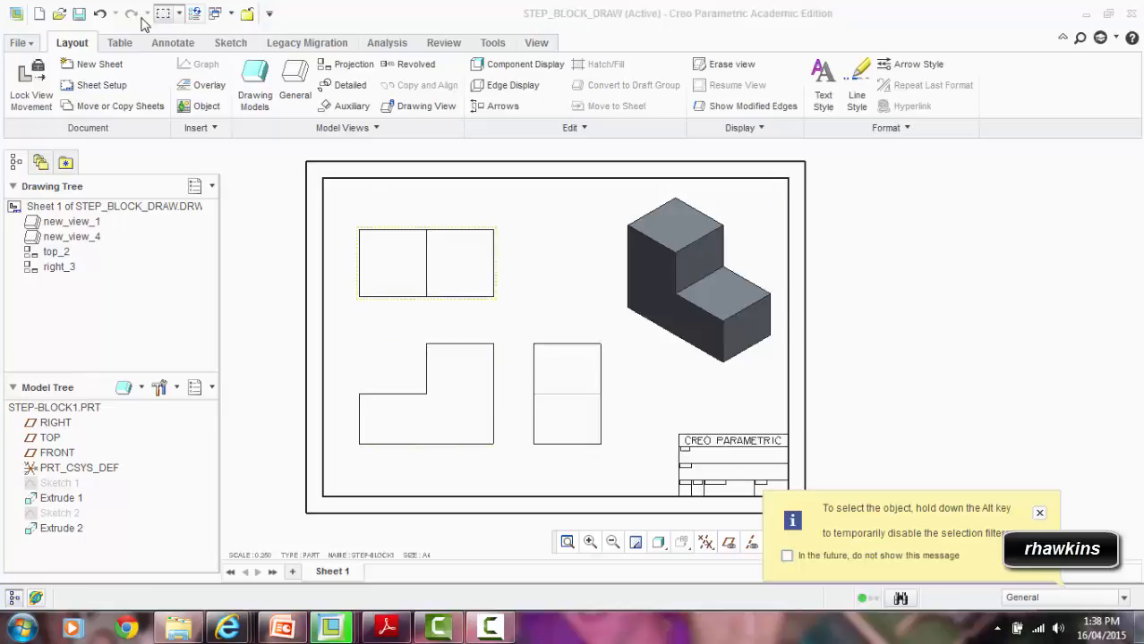
Step: Add a horizontal note without leader reading FRONT VIEW just below the front view
click(179, 45)
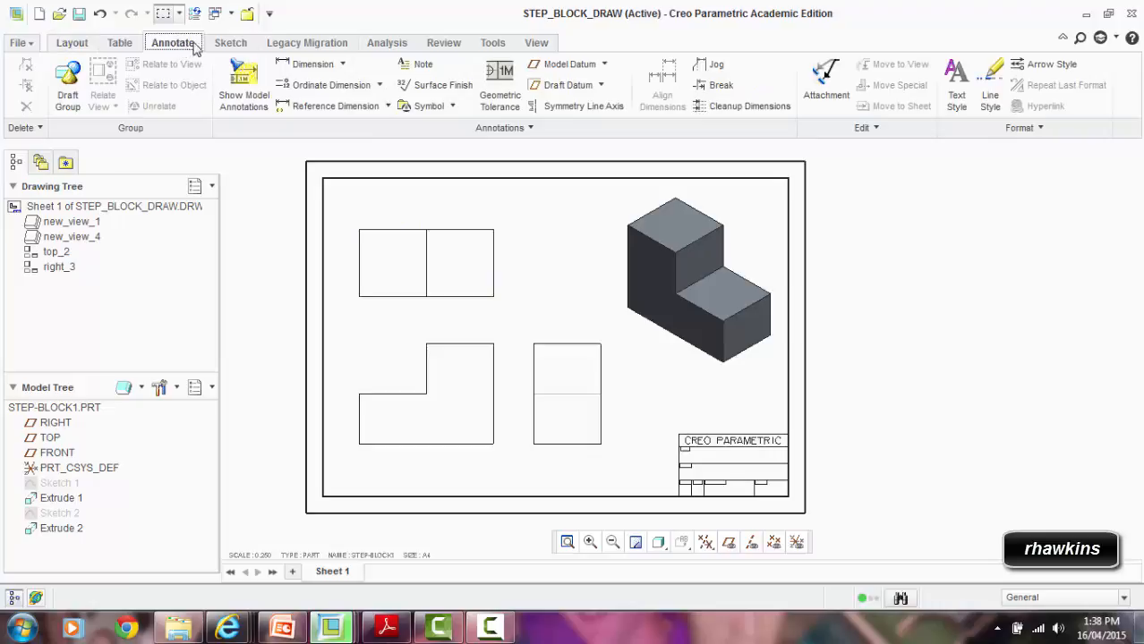
click(421, 68)
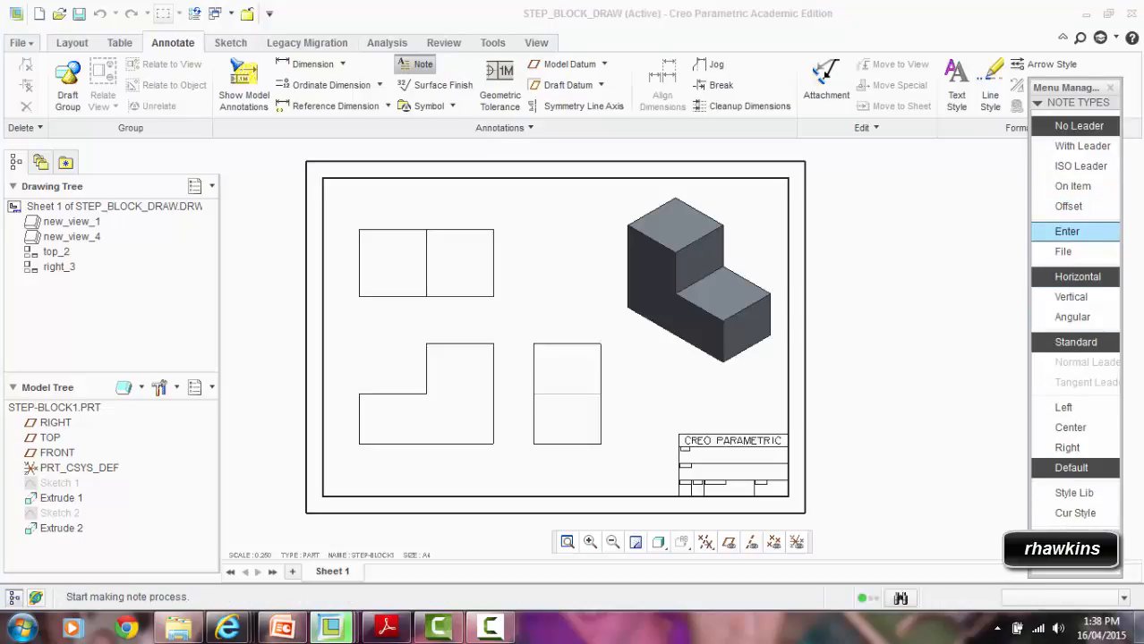
click(1065, 548)
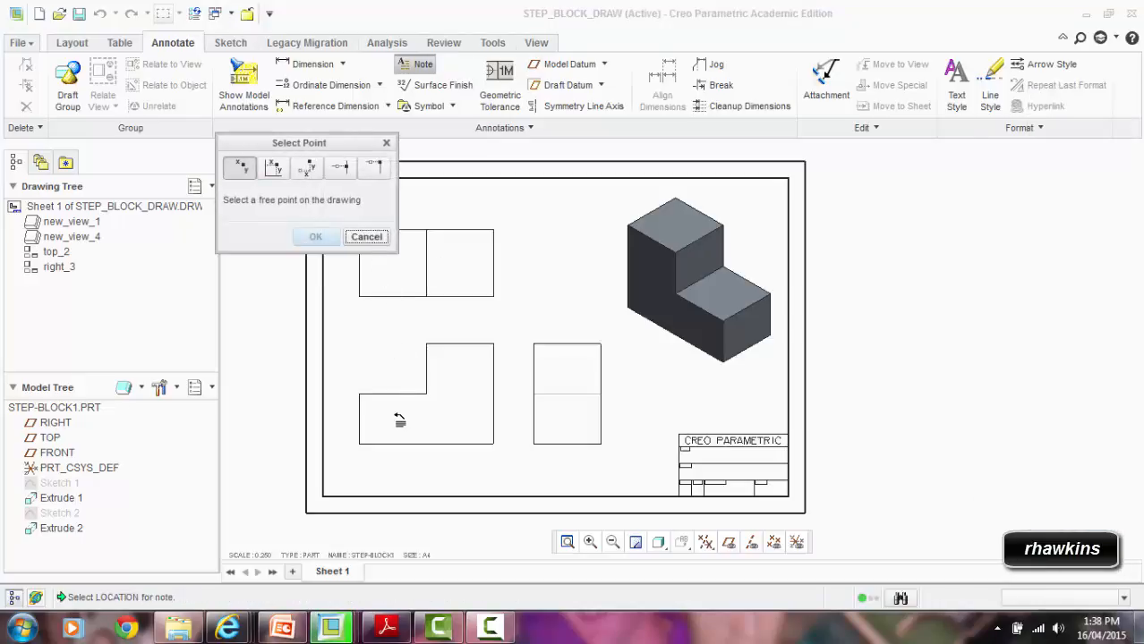
click(385, 460)
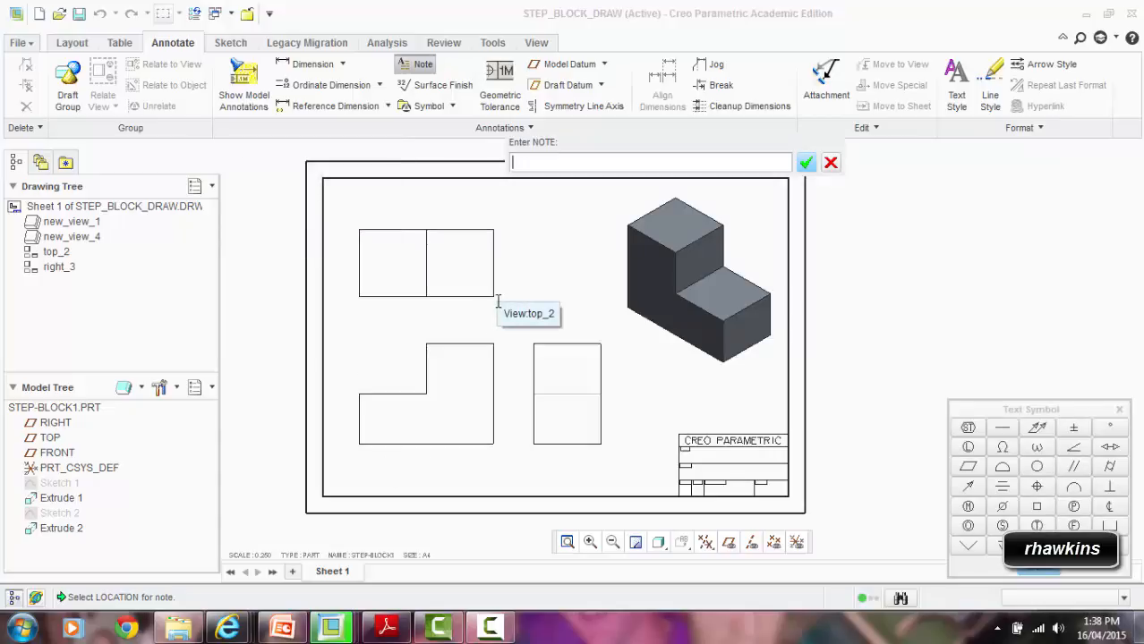
key(Caps_Lock)
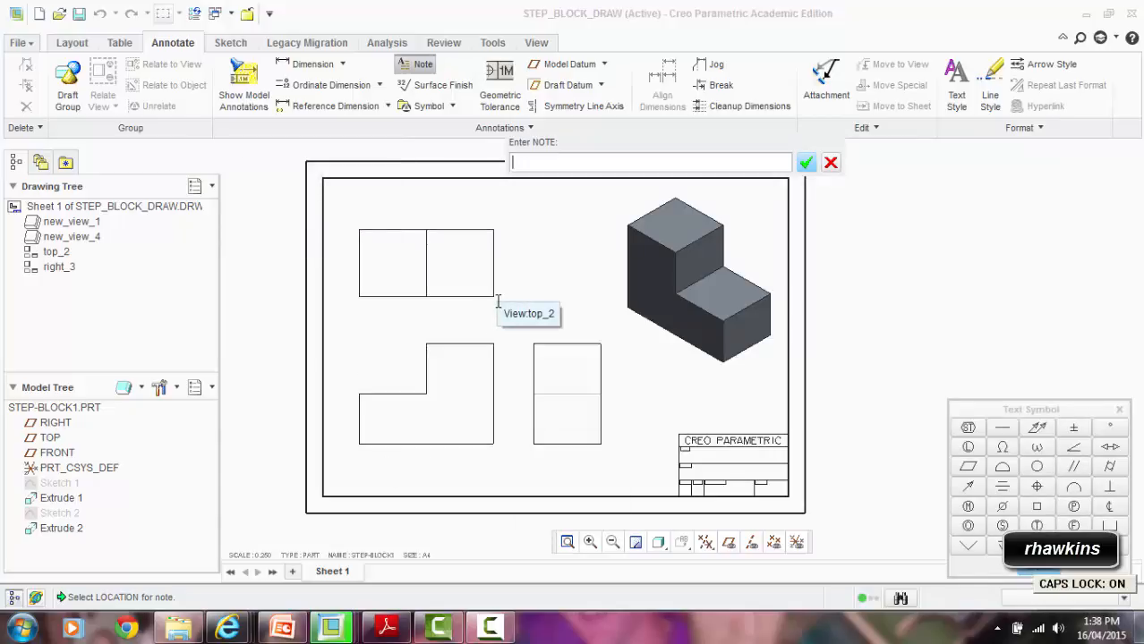
text(FRONT VIEW)
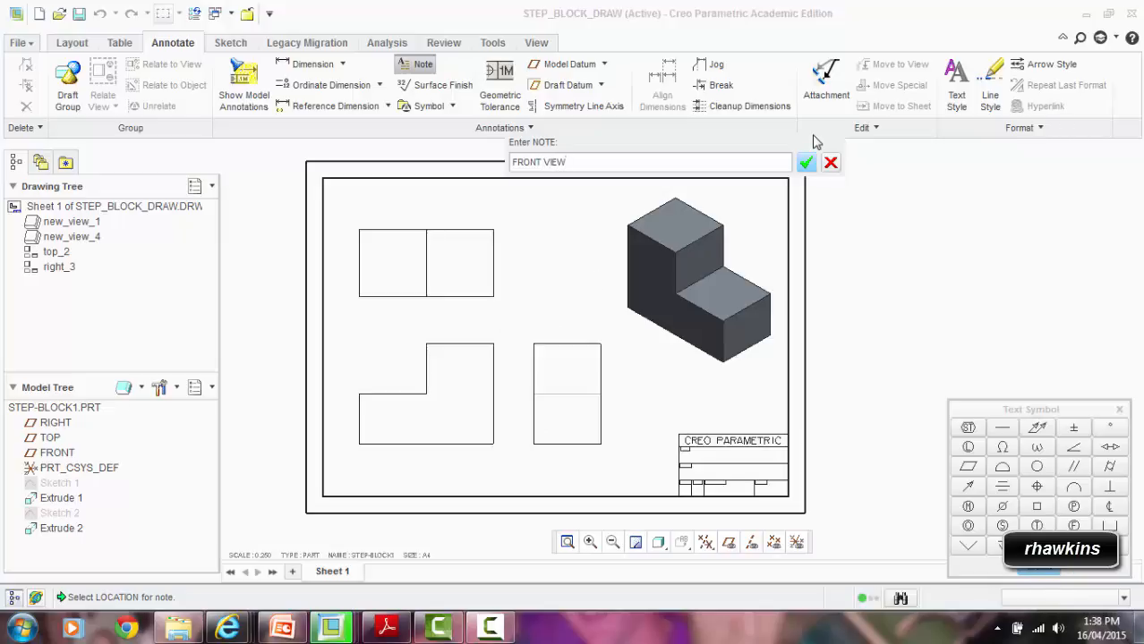
click(806, 163)
click(806, 163)
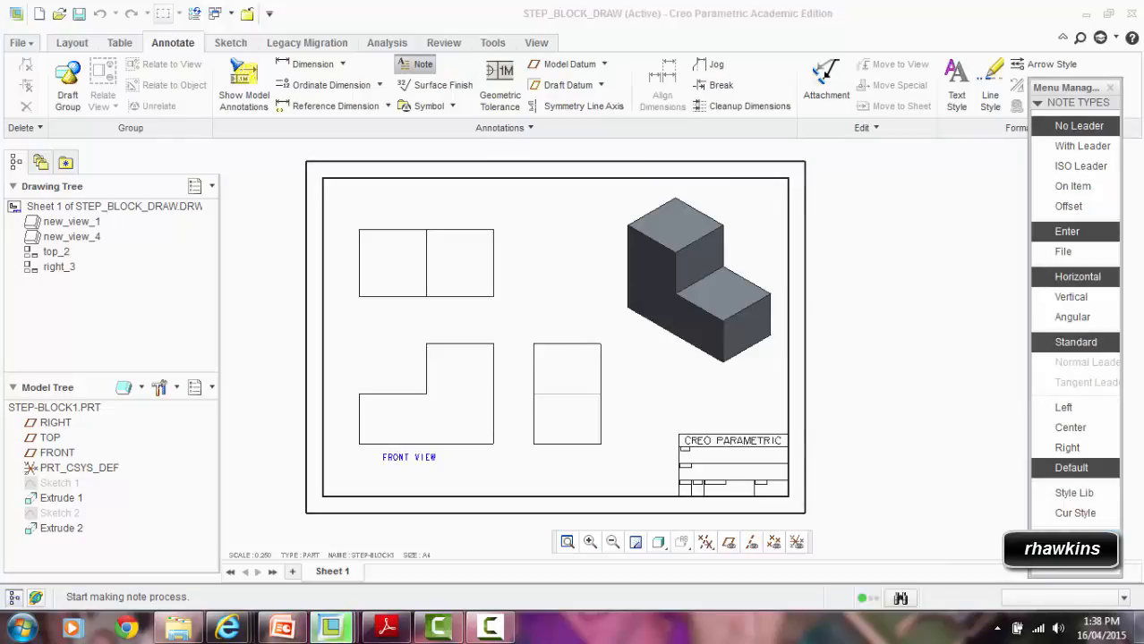
Step: Place a note reading TOP VIEW just below the top view
click(1074, 539)
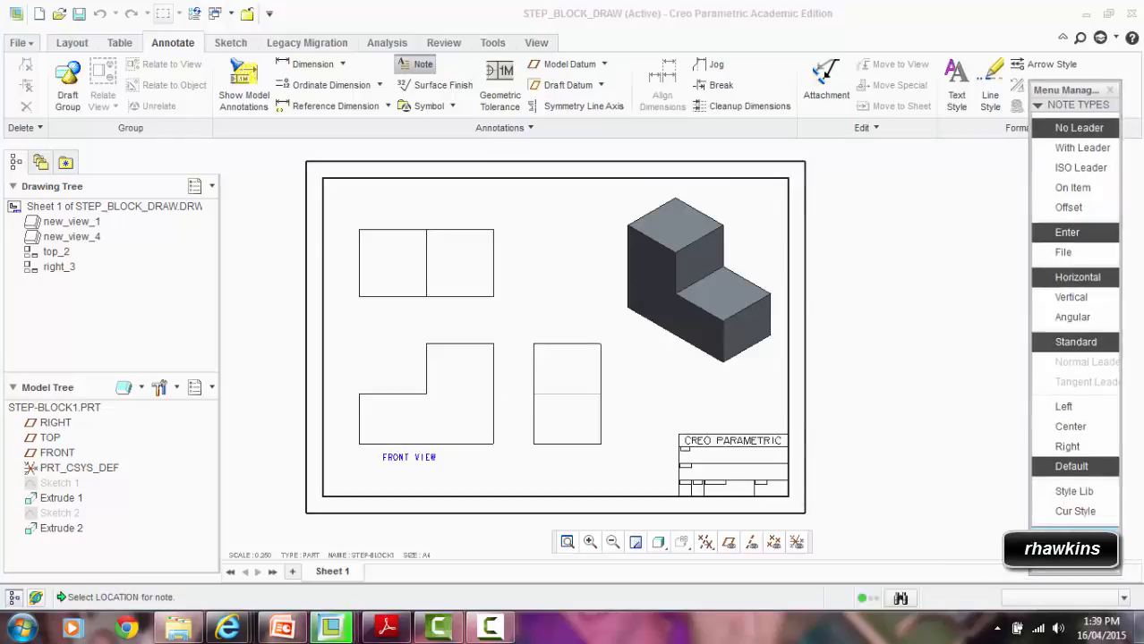
click(402, 310)
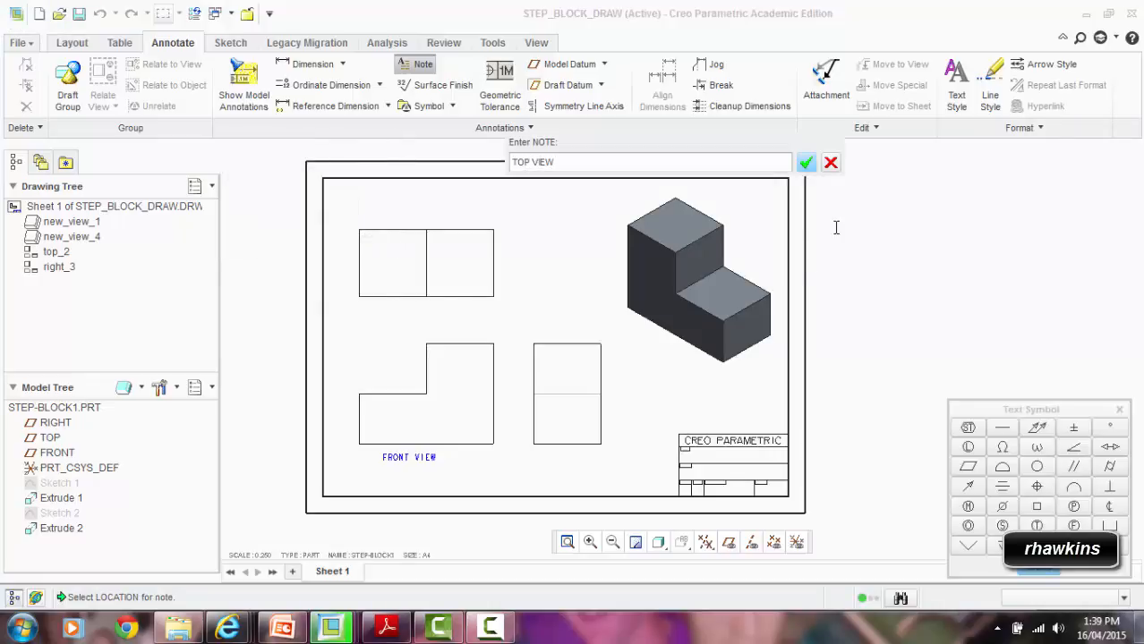
click(806, 162)
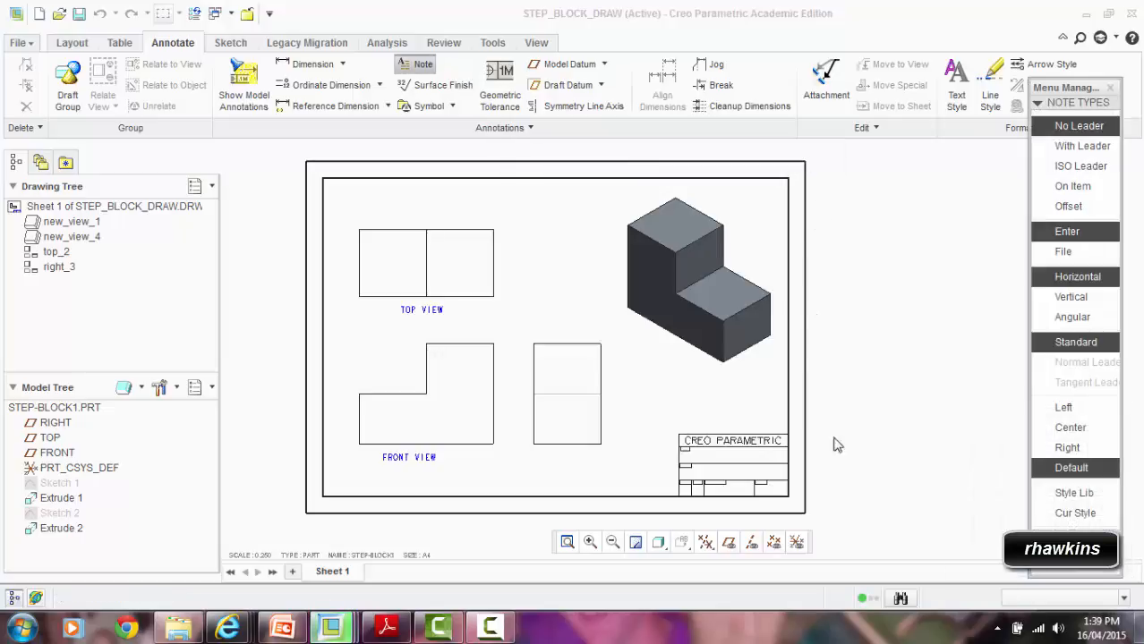
Step: Place a note reading SIDE VIEW just below the side view
click(1050, 534)
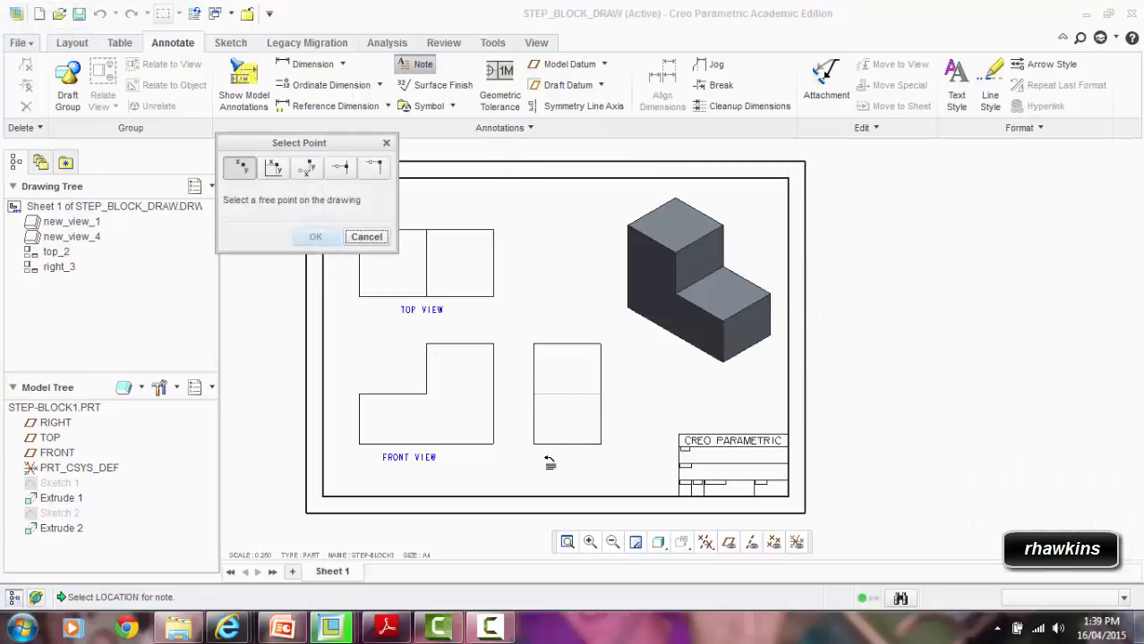
click(548, 465)
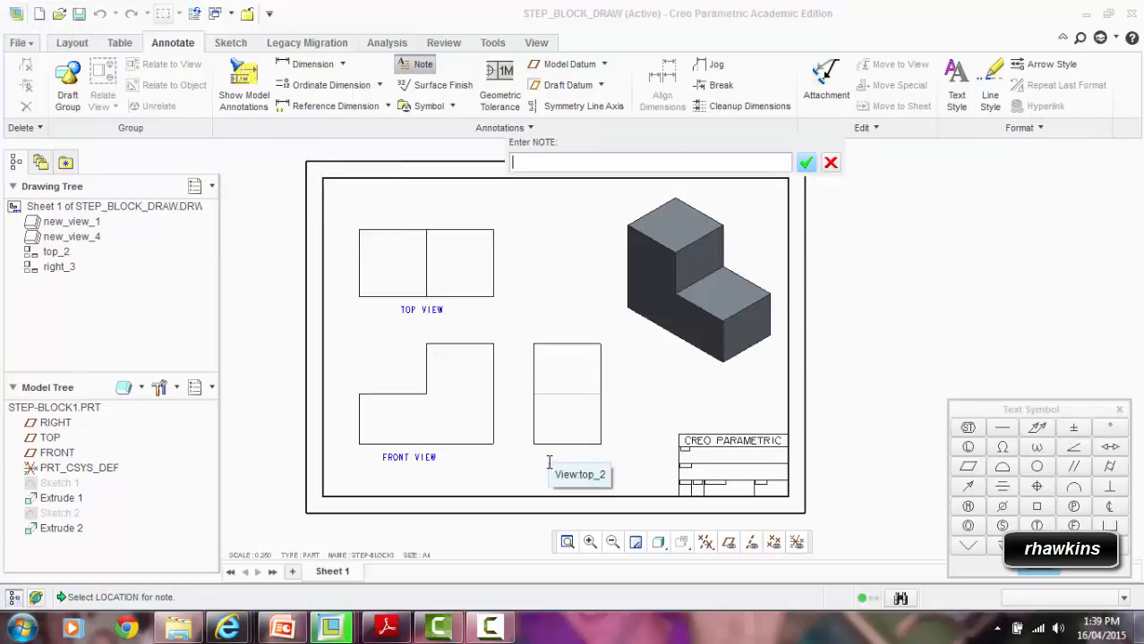
text(S)
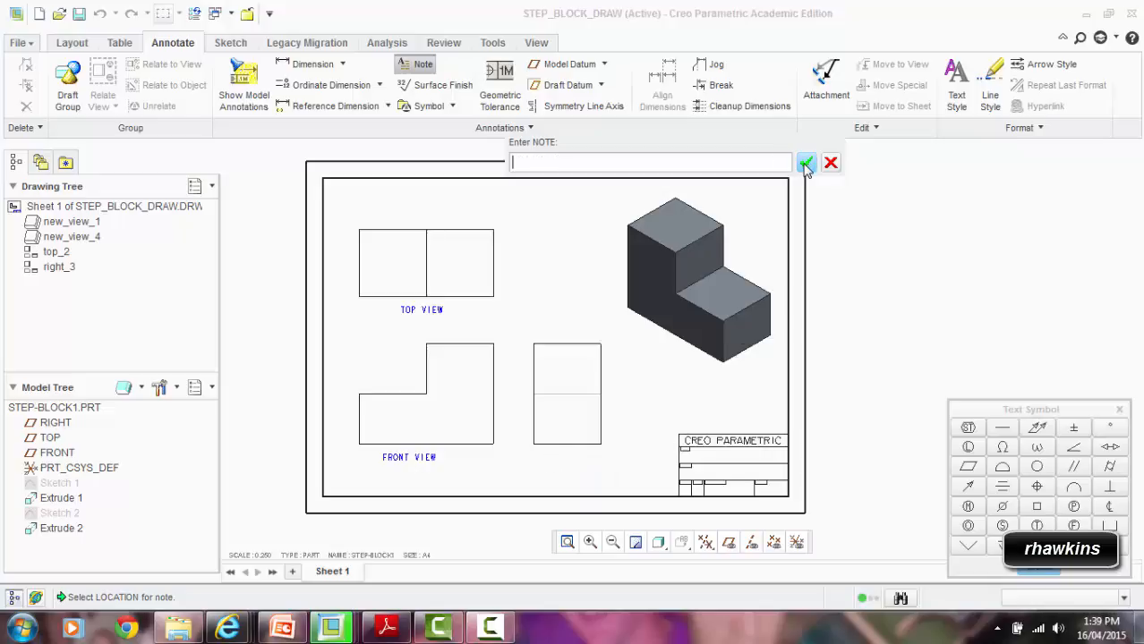
click(805, 162)
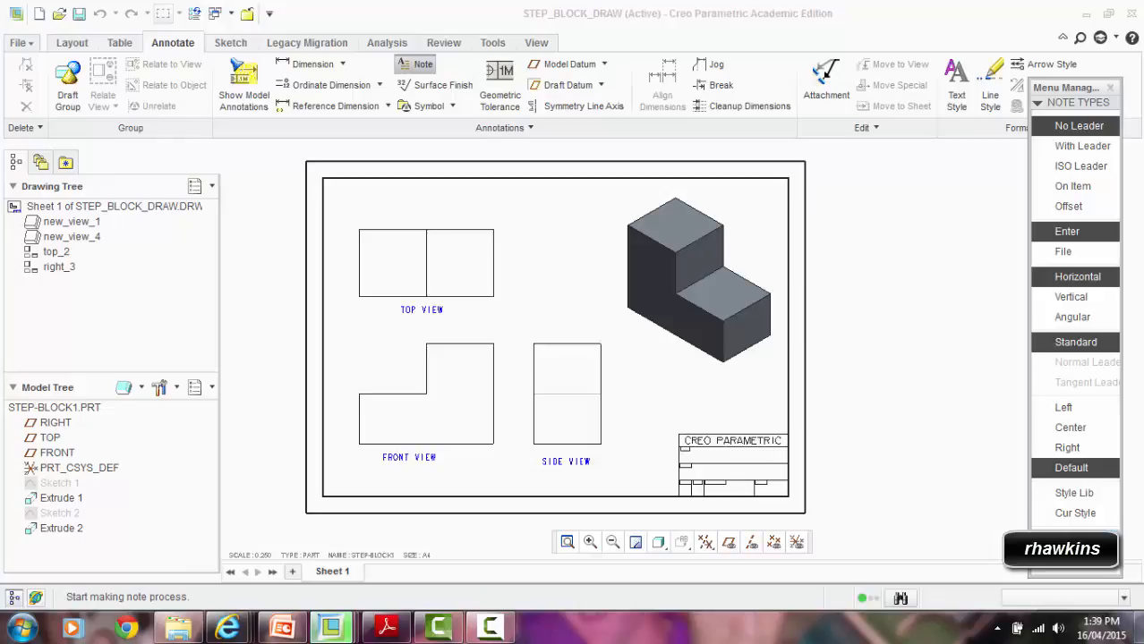
Step: Place a note reading ISOMETRIC VIEW just below the isometric view
click(1070, 534)
click(677, 390)
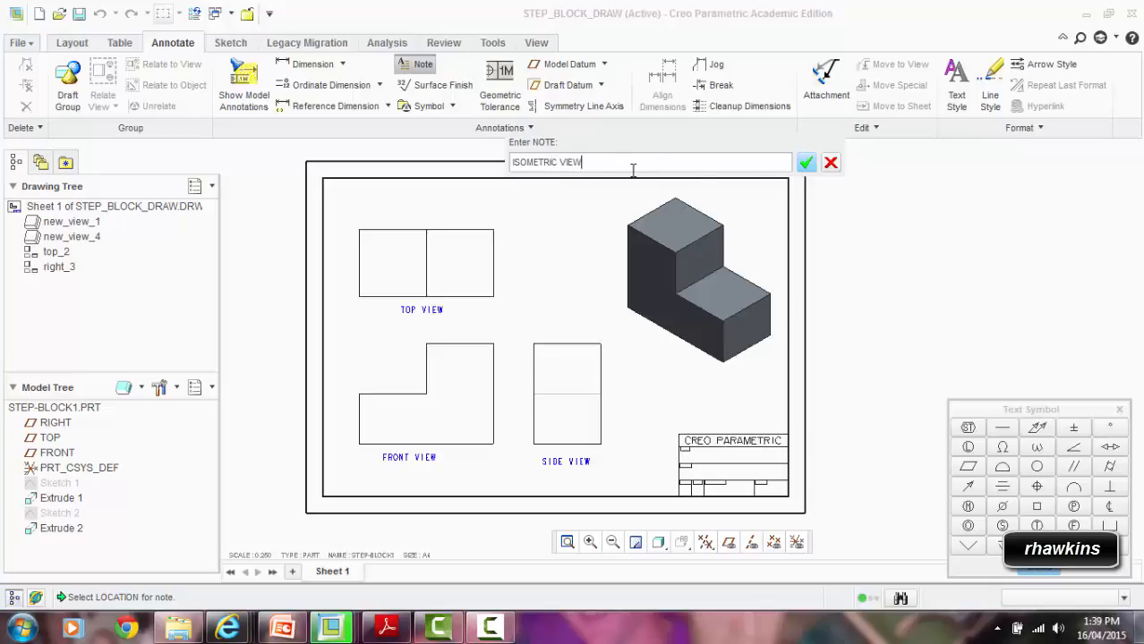
click(806, 163)
click(806, 163)
scroll(727, 500, up, 5)
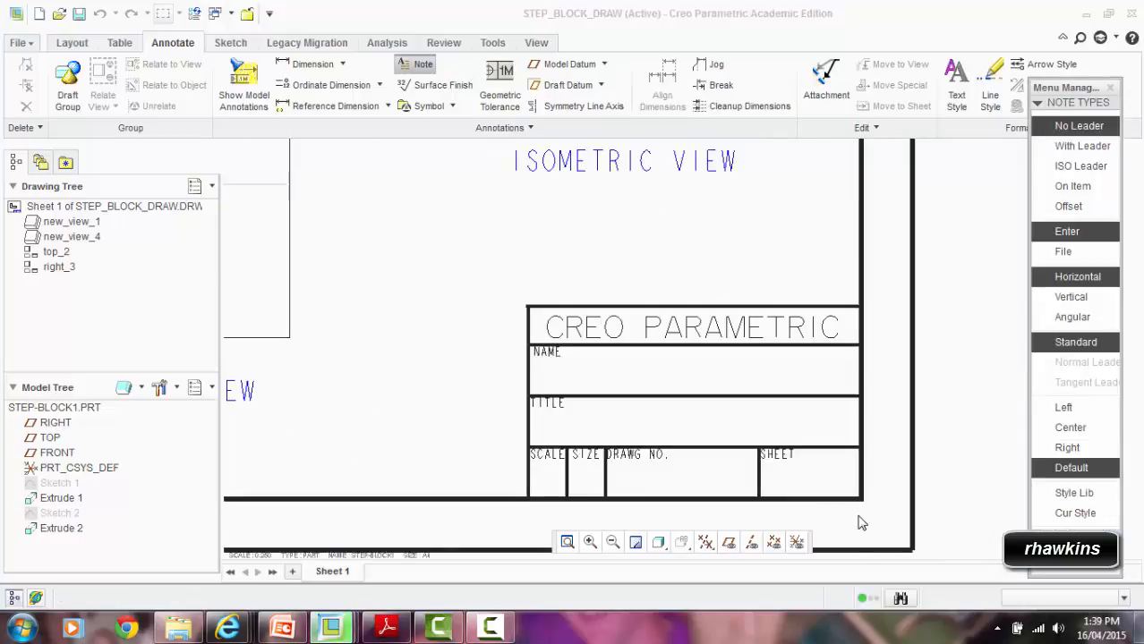
Step: Place a note with the drafter's surname in the NAME cell of the title block
scroll(858, 523, up, 2)
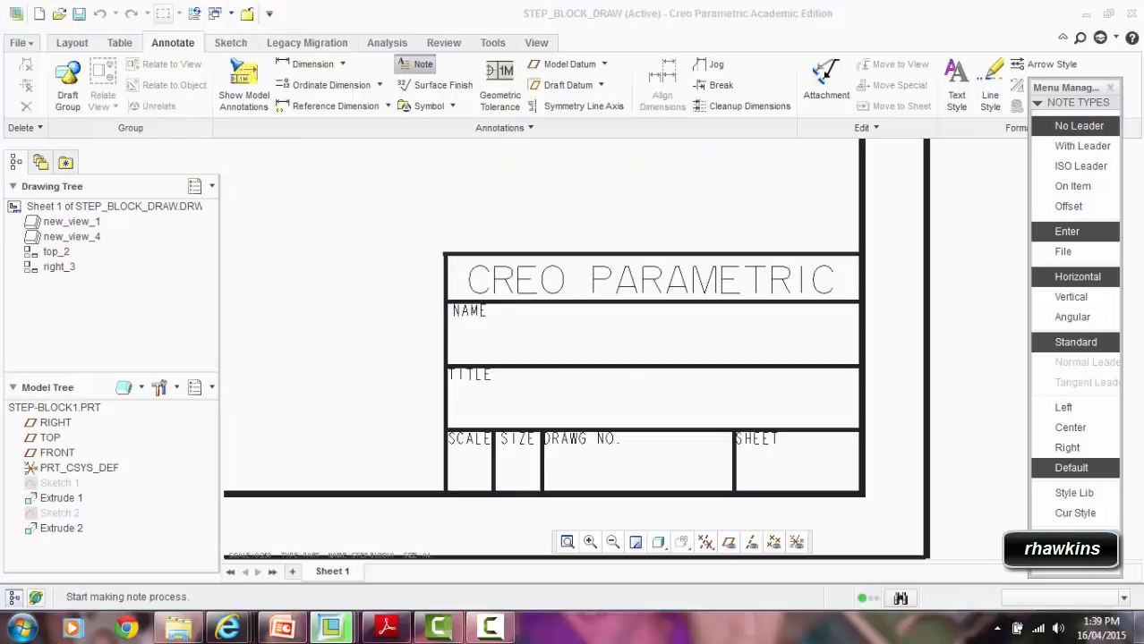
click(1063, 547)
click(528, 334)
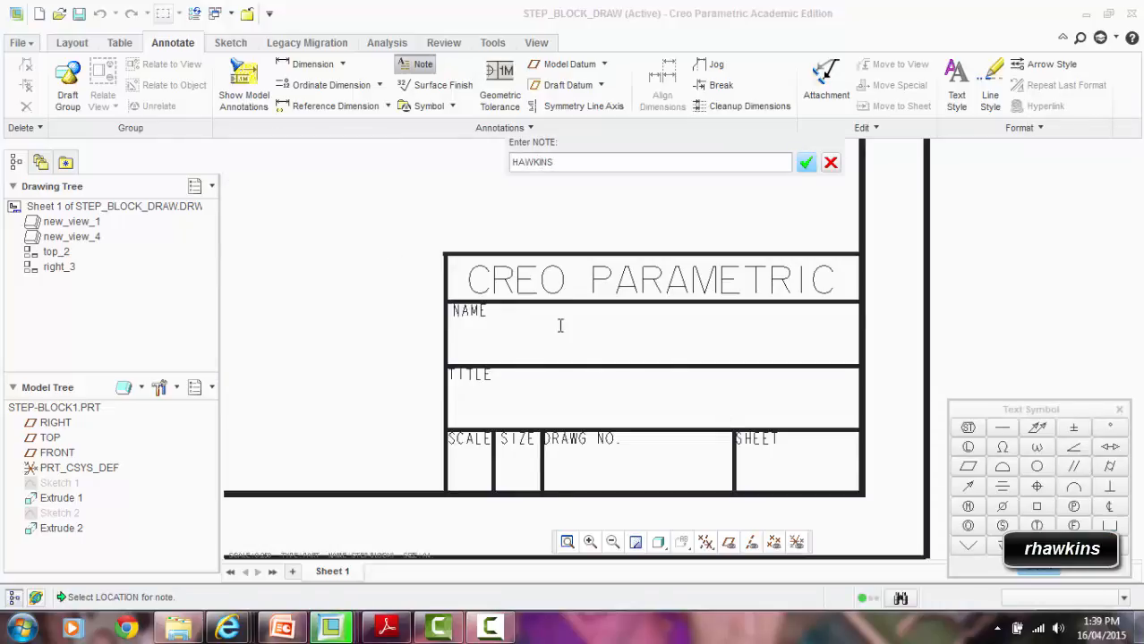
click(806, 163)
click(806, 162)
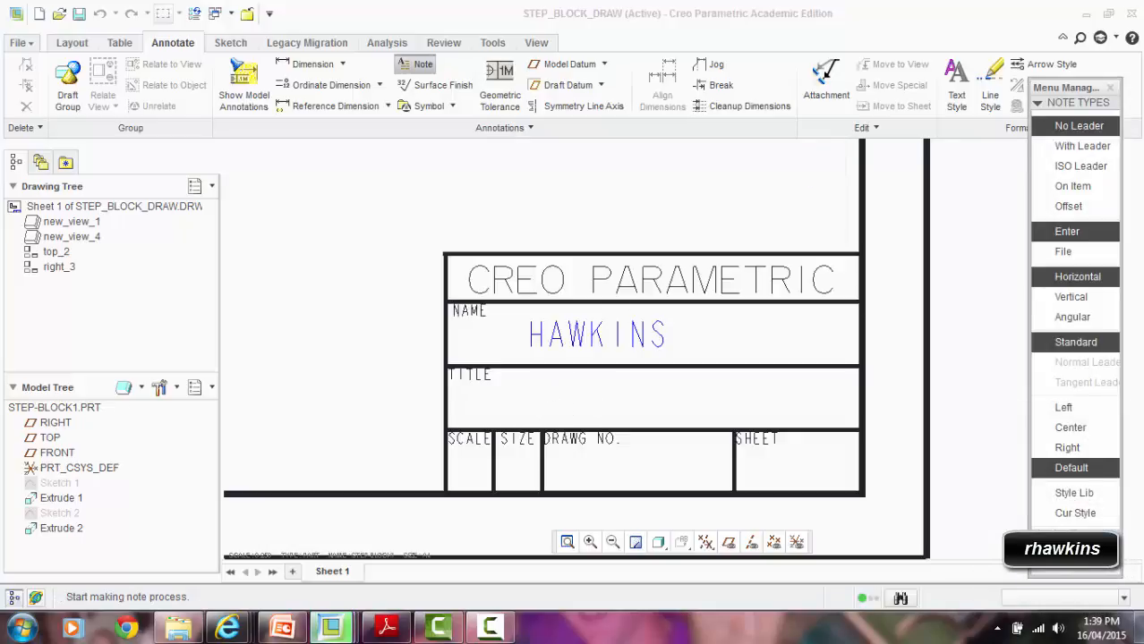
Step: Place a note reading STEP BLOCK in the TITLE cell of the title block and finish adding notes
click(1063, 547)
click(541, 407)
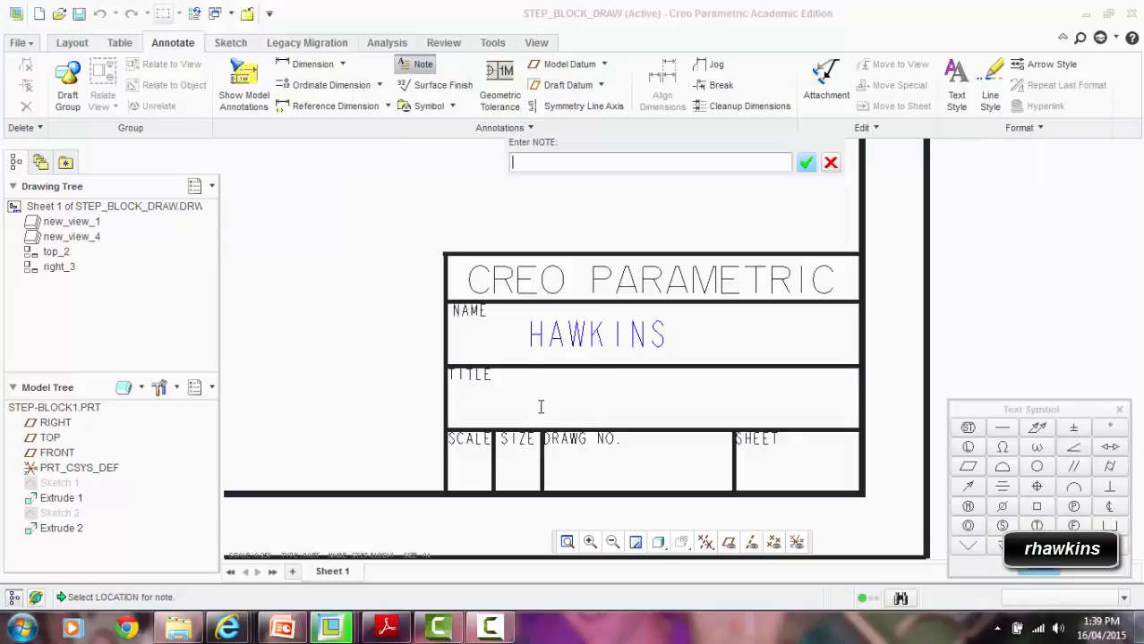
text(STEP BLOCK)
click(806, 162)
click(806, 162)
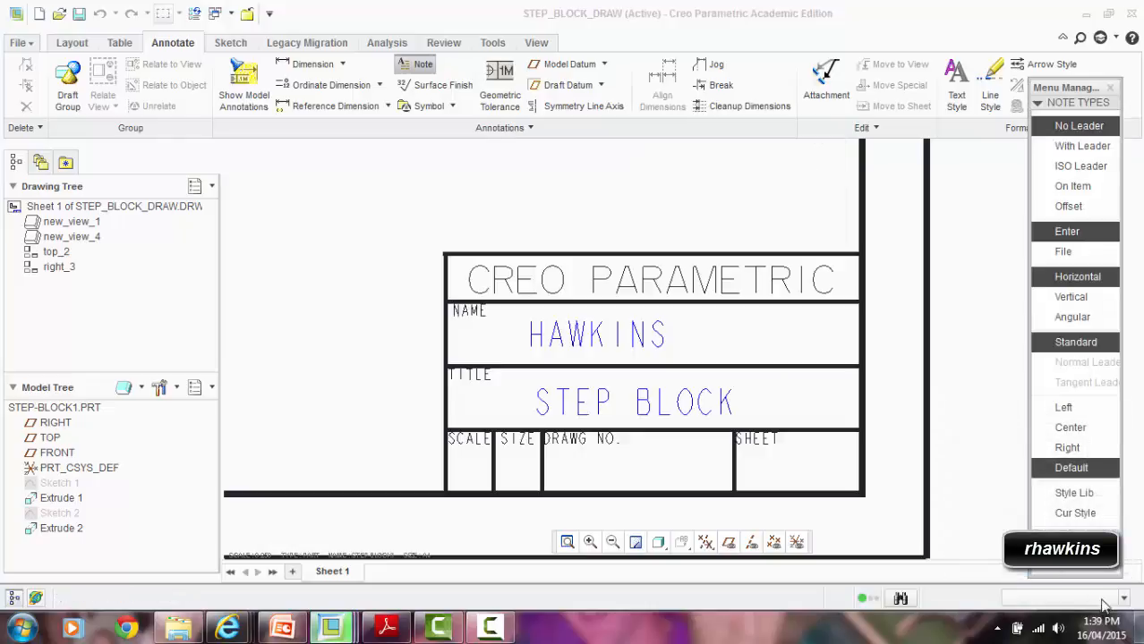
click(1085, 566)
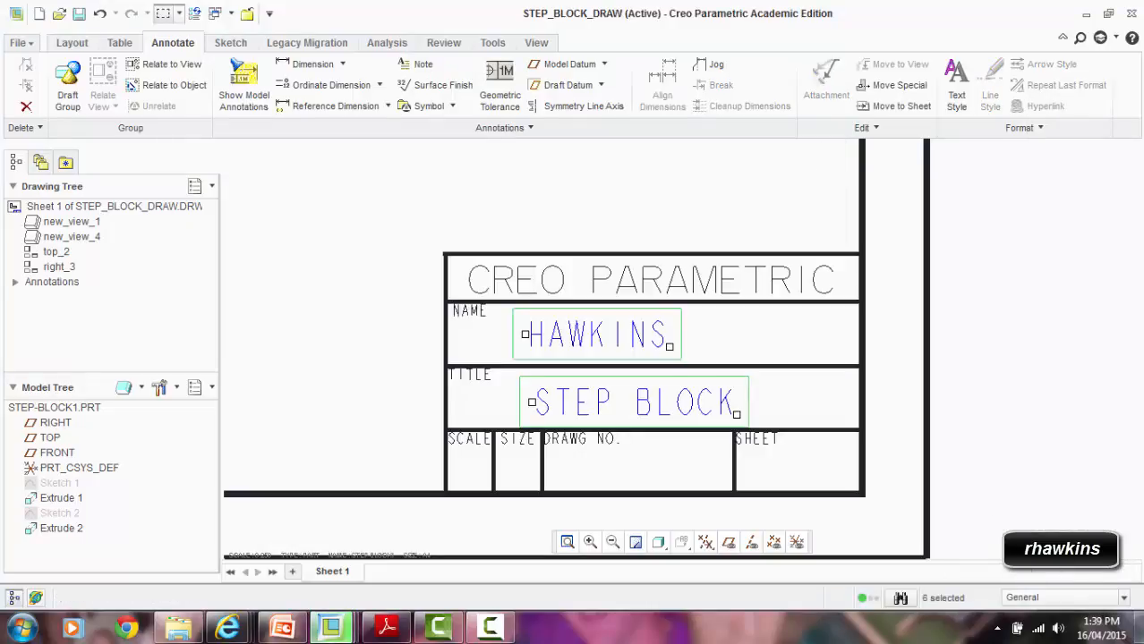
Step: Change the text colour of the ISOMETRIC VIEW note to the black Geometry system colour
scroll(988, 495, up, 4)
scroll(628, 431, up, 2)
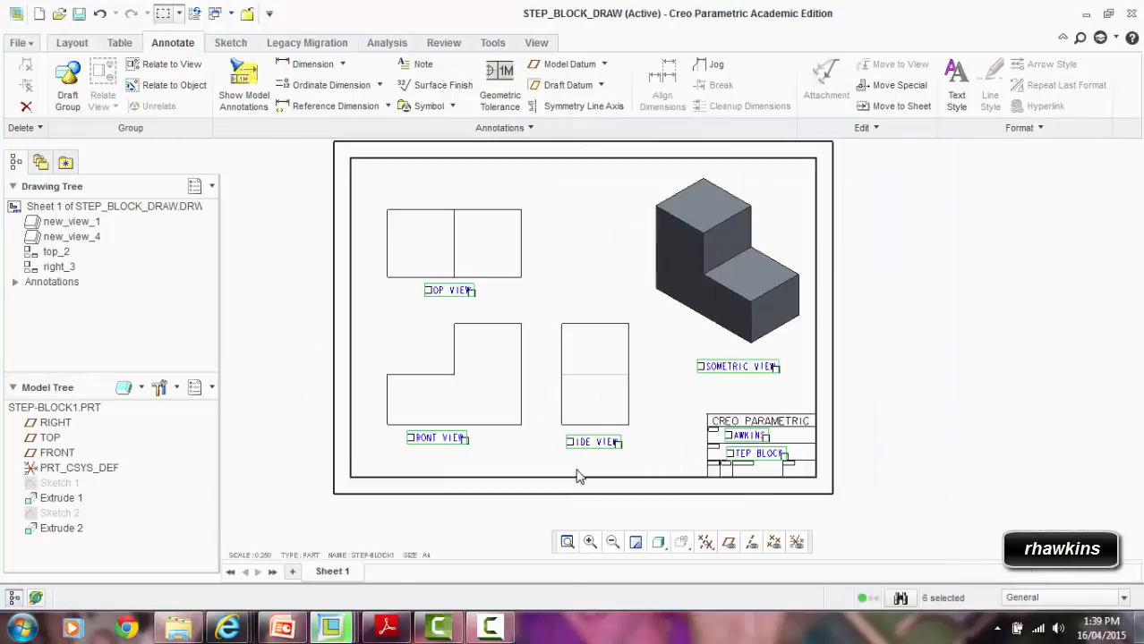
double_click(727, 366)
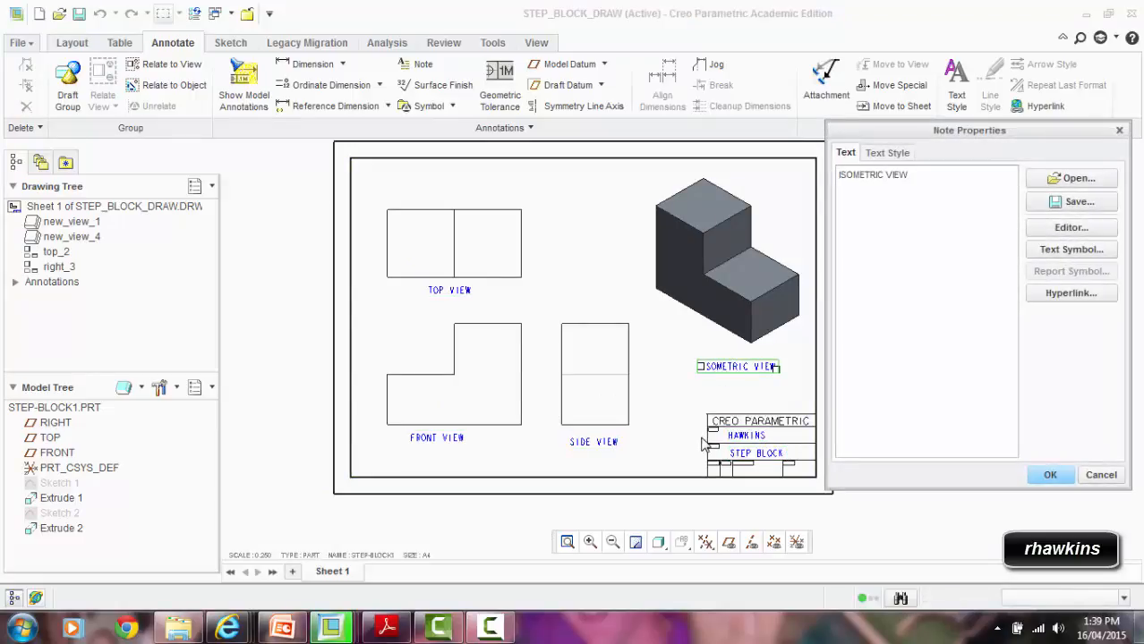
click(889, 153)
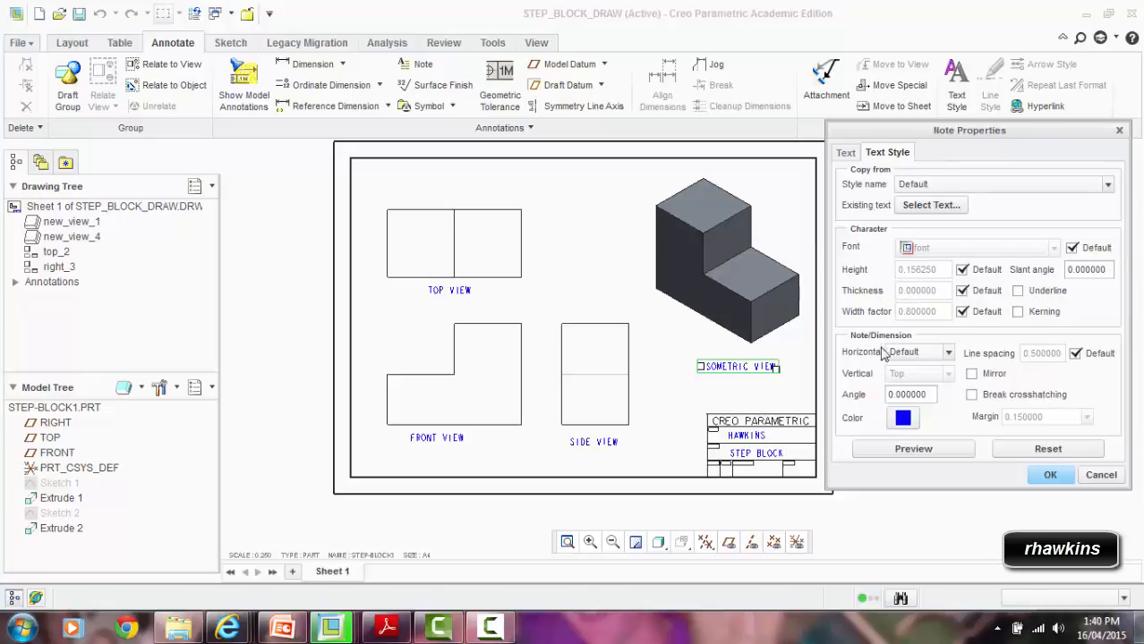
click(904, 419)
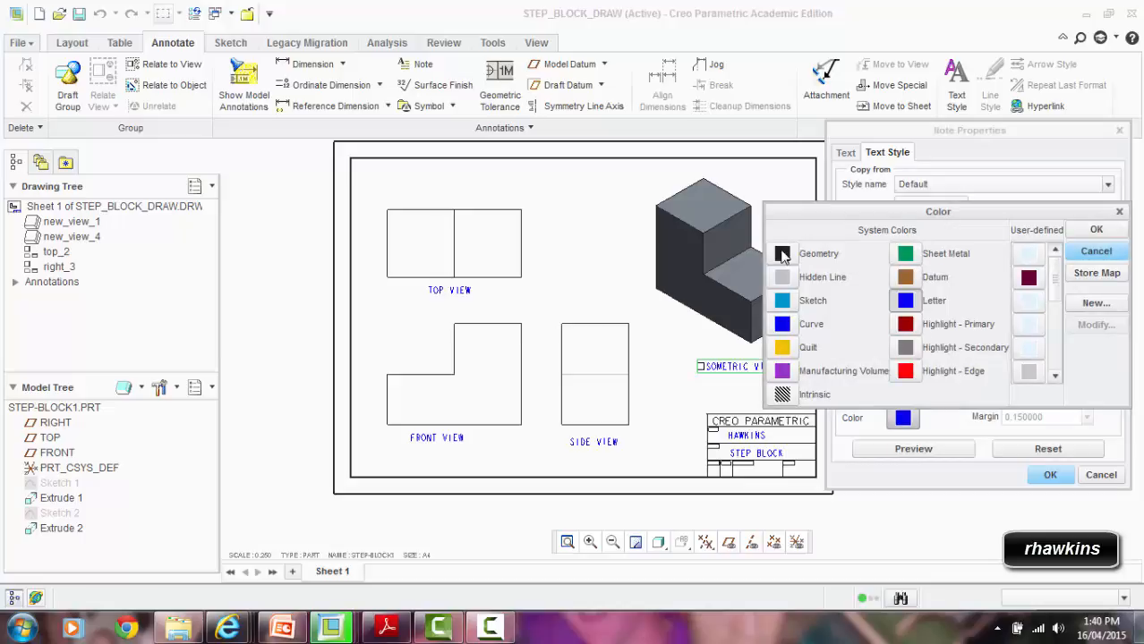
click(784, 256)
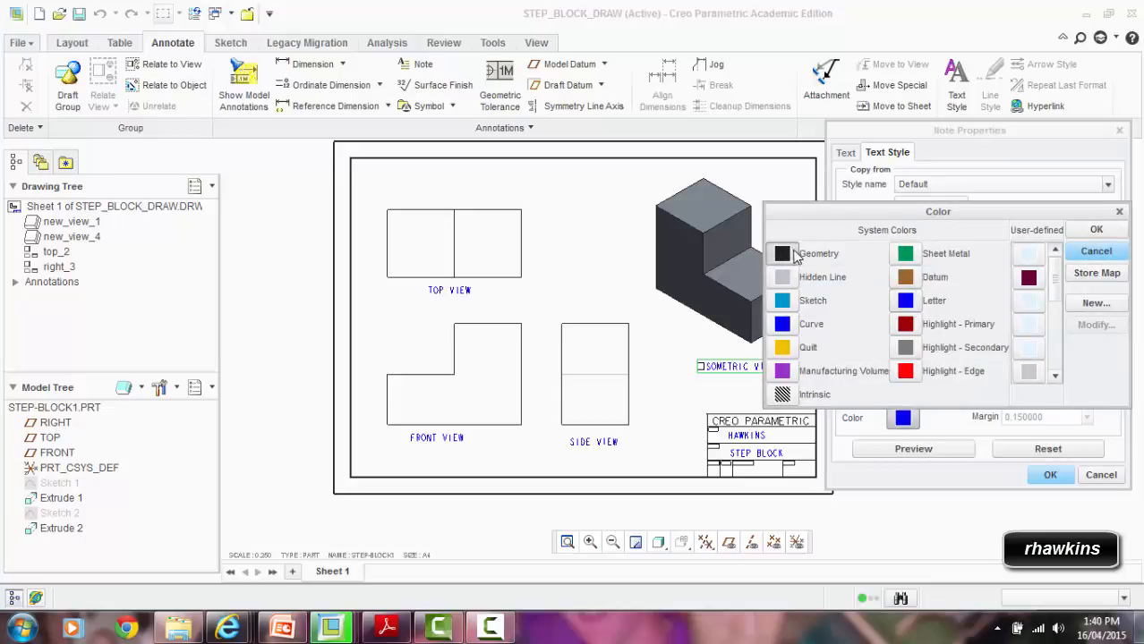
click(1096, 231)
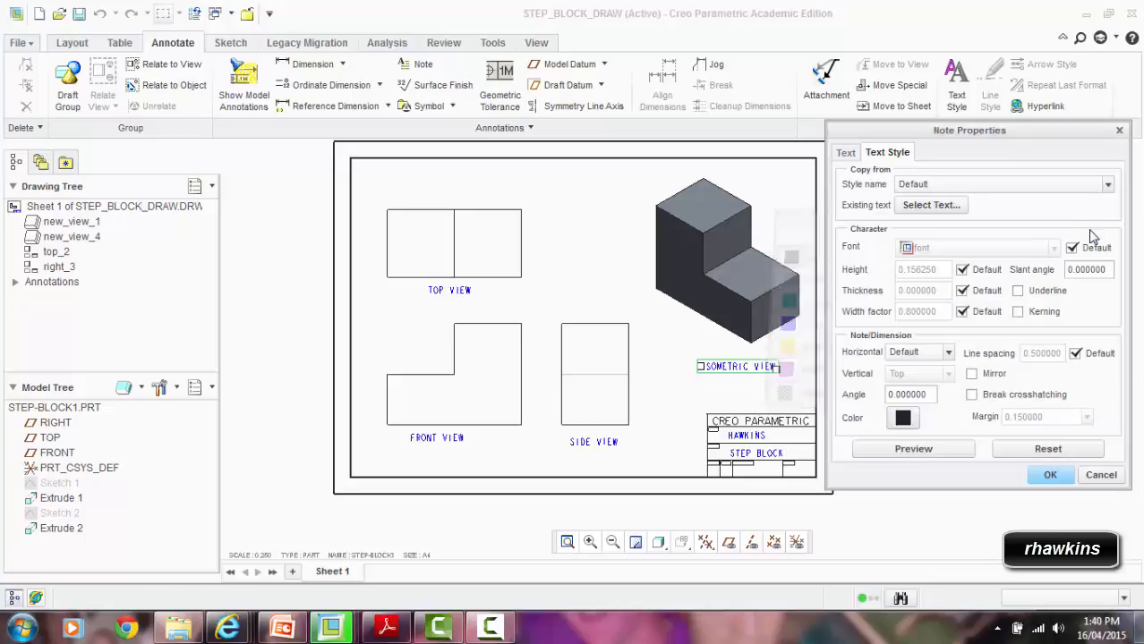
click(1050, 473)
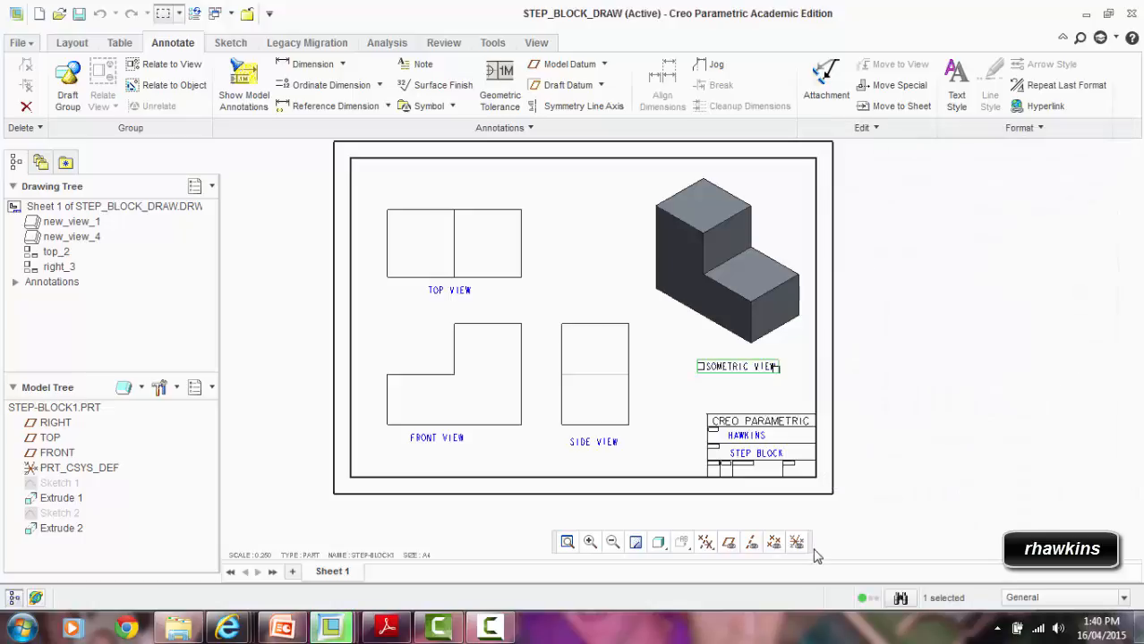
click(609, 455)
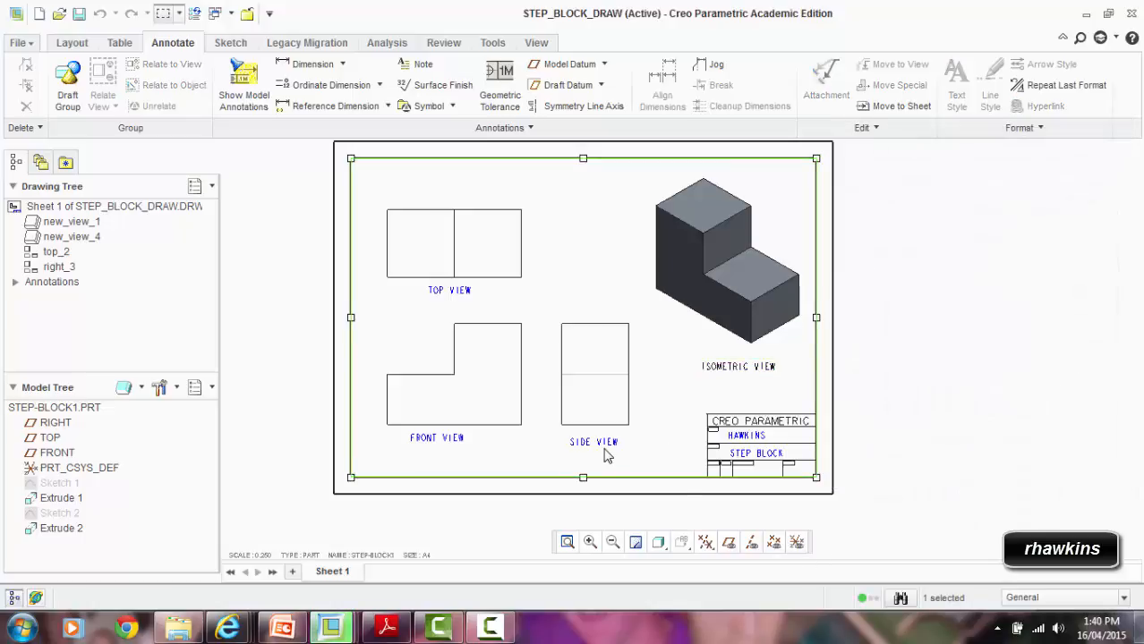
Step: Change the text colour of the TOP VIEW note to the black Geometry system colour
scroll(443, 298, down, 4)
click(447, 288)
double_click(446, 285)
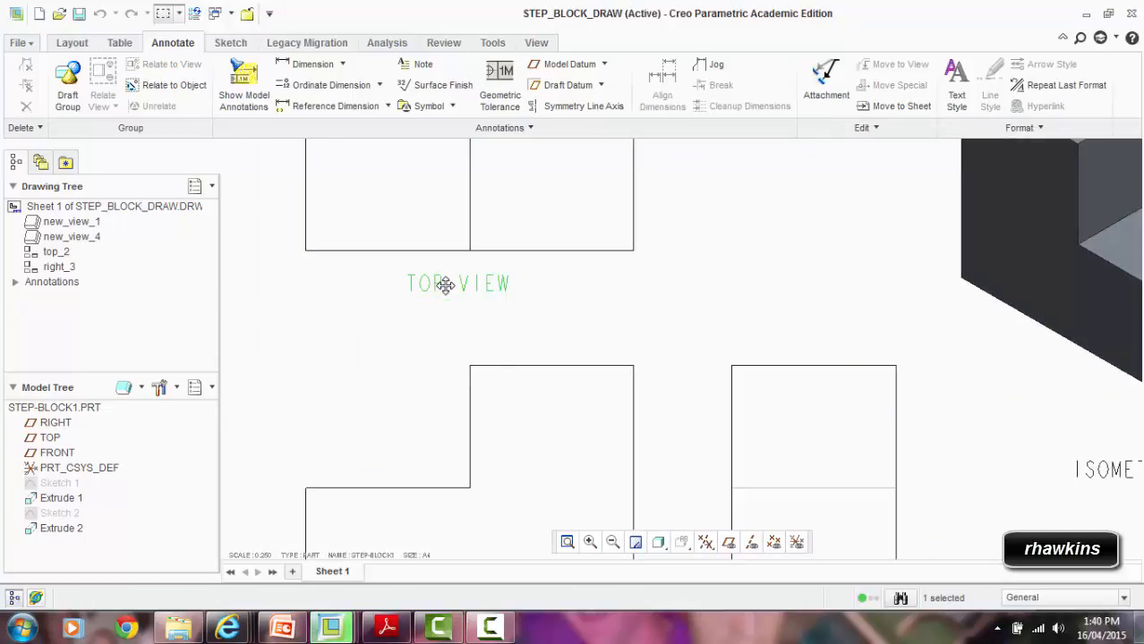
double_click(436, 295)
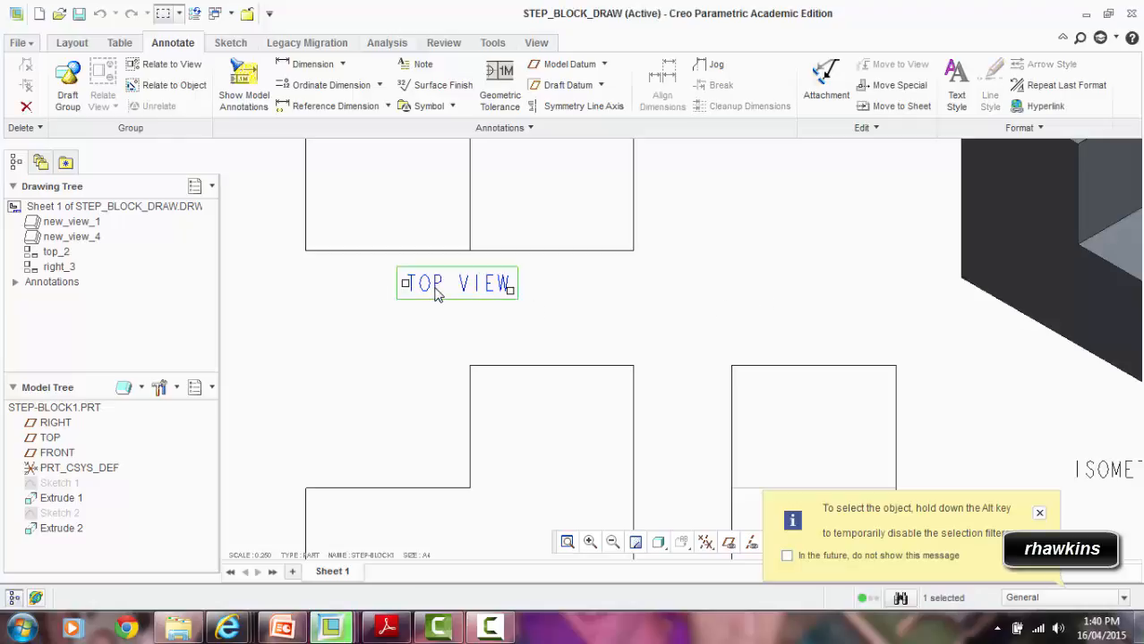
click(887, 153)
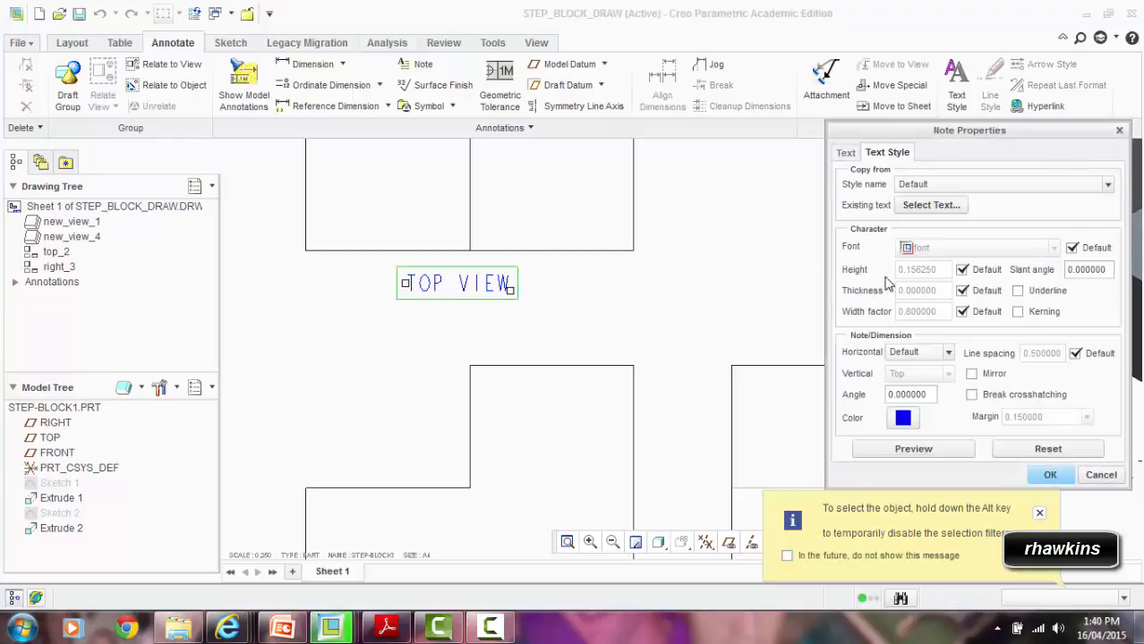
click(900, 420)
click(794, 255)
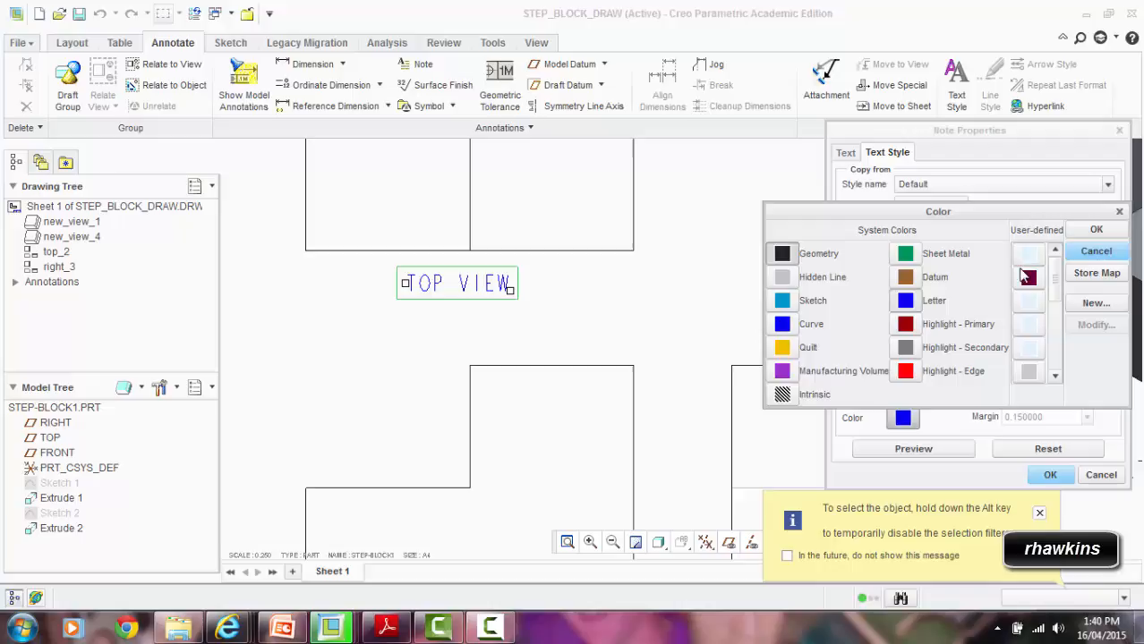
click(1096, 230)
click(1038, 473)
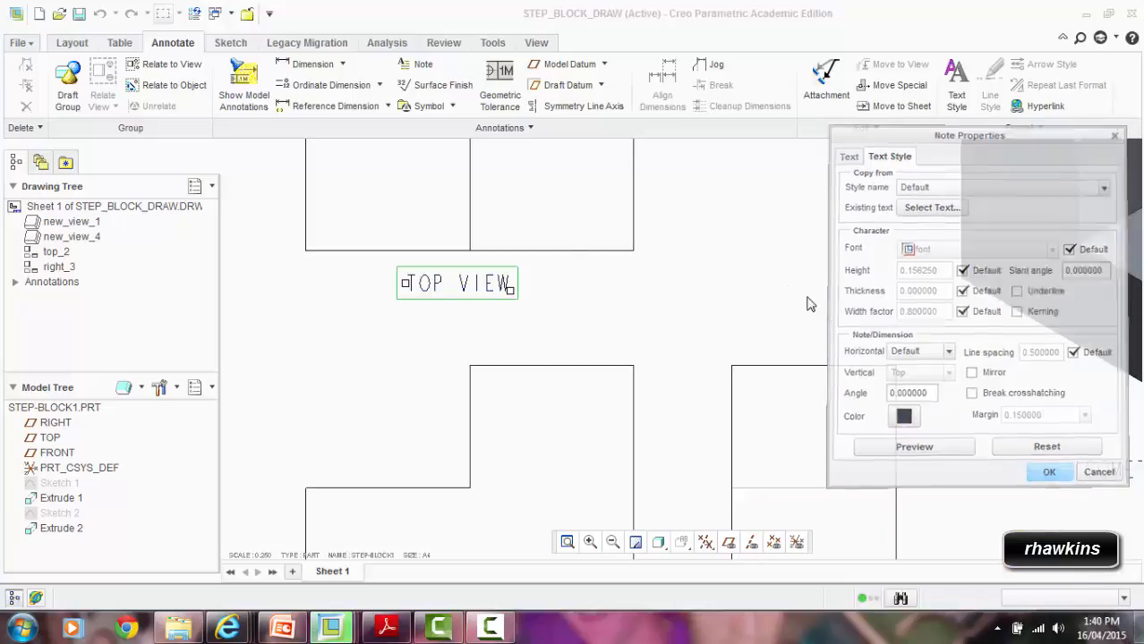
Step: Change the text colour of the FRONT VIEW note to the black Geometry system colour
scroll(785, 282, up, 4)
scroll(726, 453, down, 4)
click(542, 388)
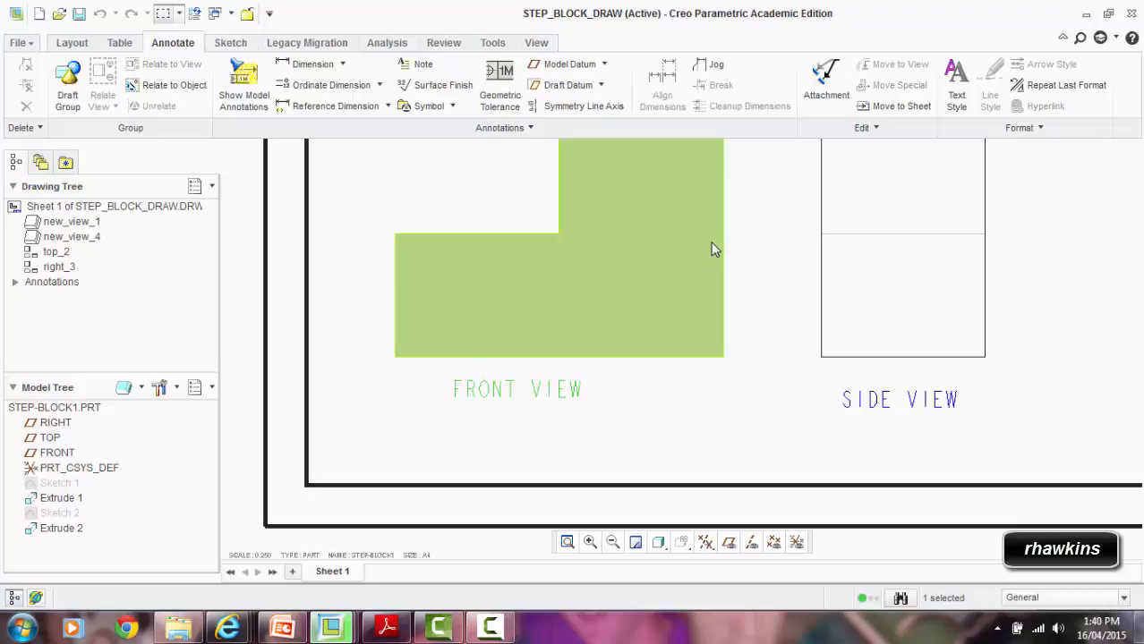
click(510, 390)
double_click(510, 390)
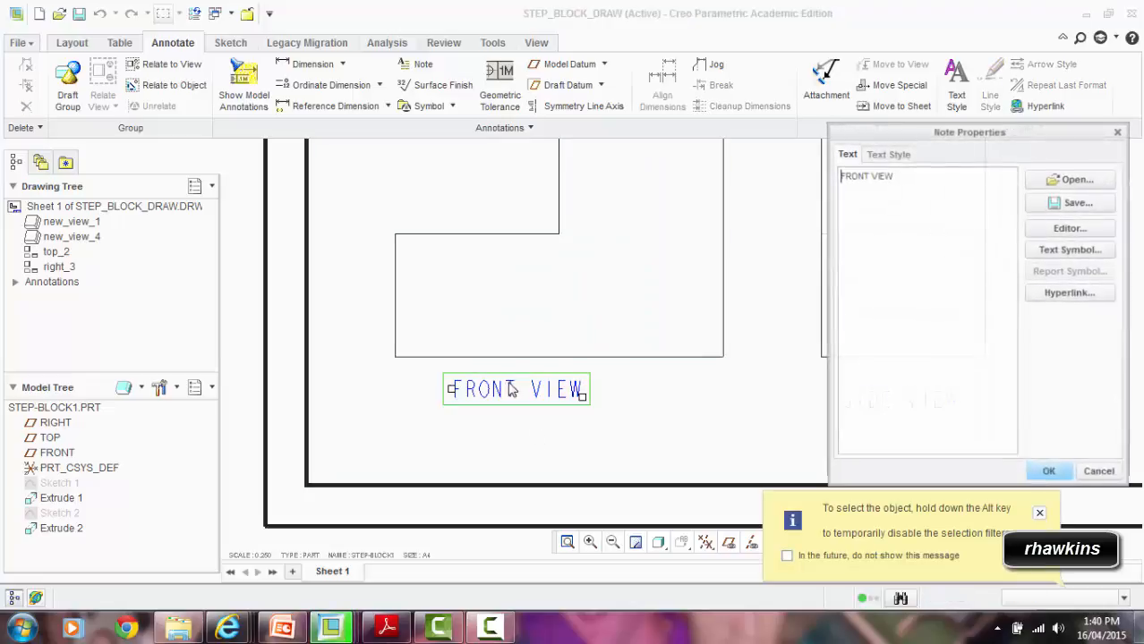
click(888, 154)
click(902, 418)
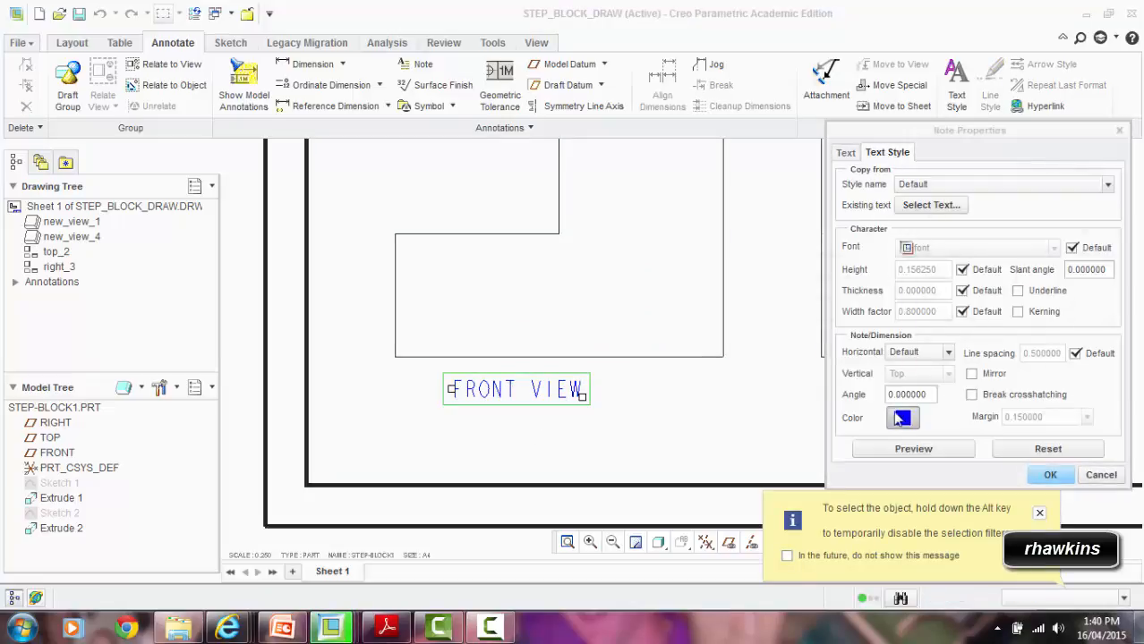
click(782, 255)
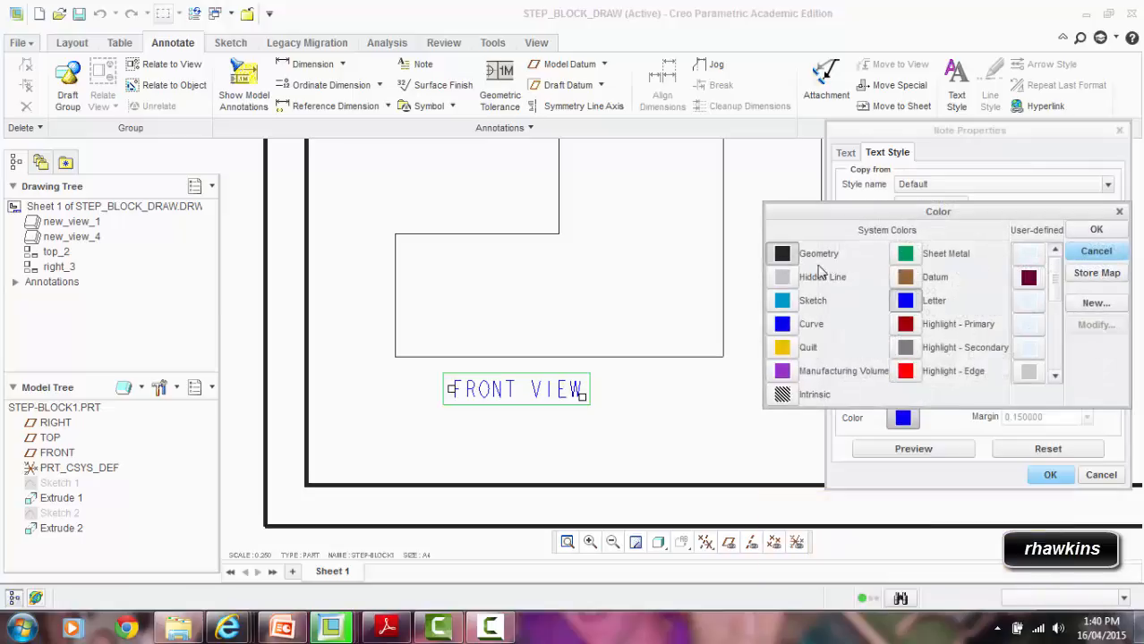
click(1098, 232)
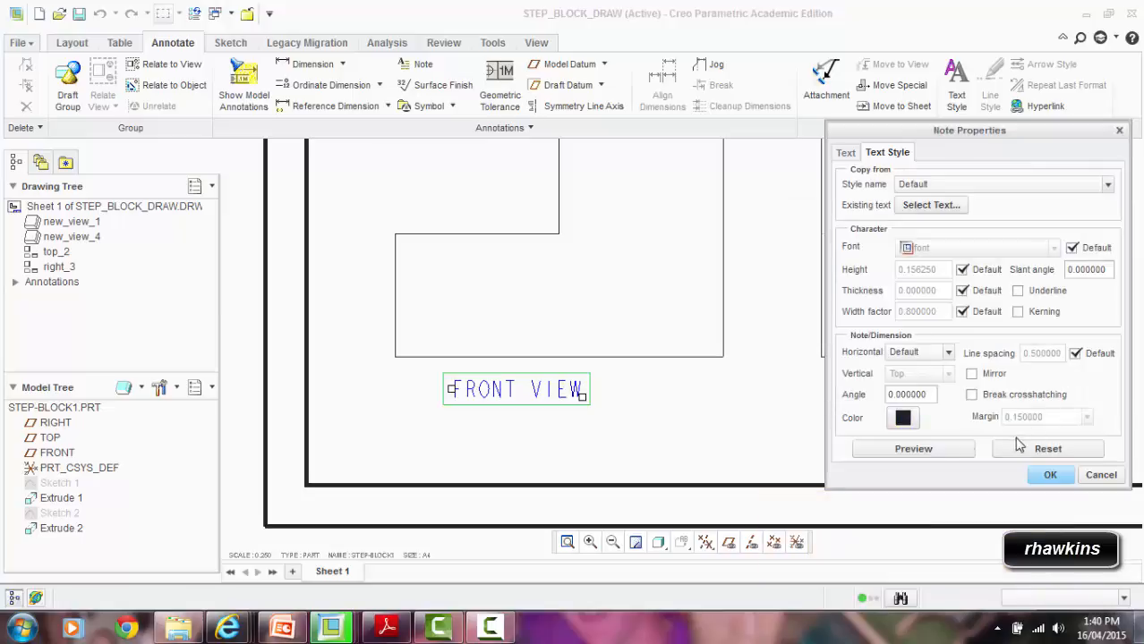
click(1049, 474)
Step: Change the text colour of the SIDE VIEW note to the black Geometry system colour
scroll(434, 266, down, 3)
scroll(605, 416, up, 5)
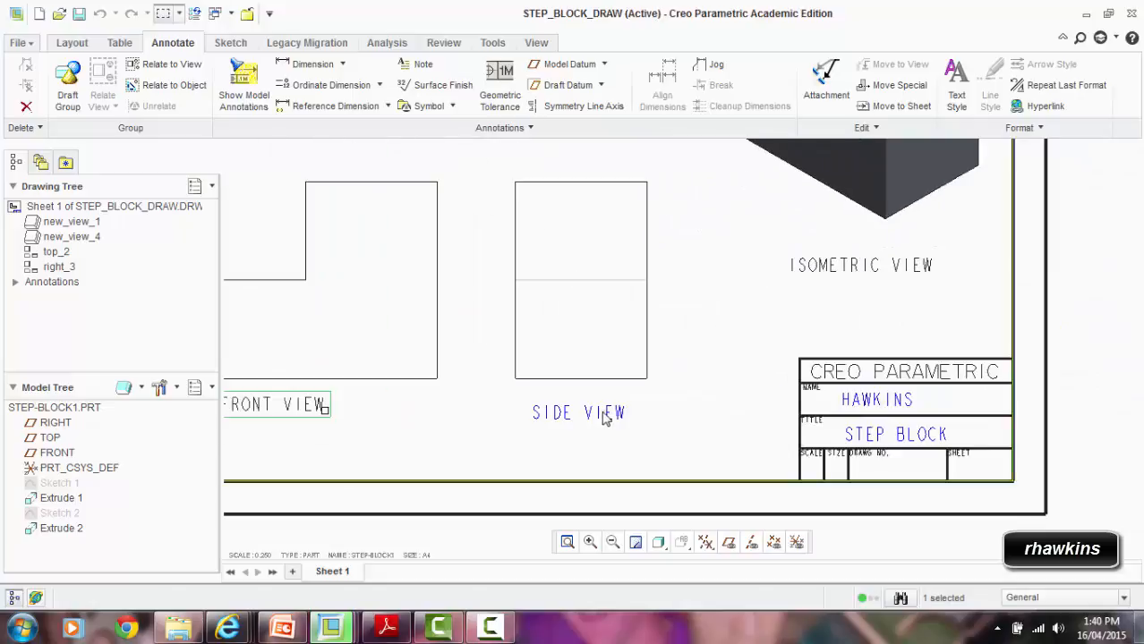
double_click(598, 411)
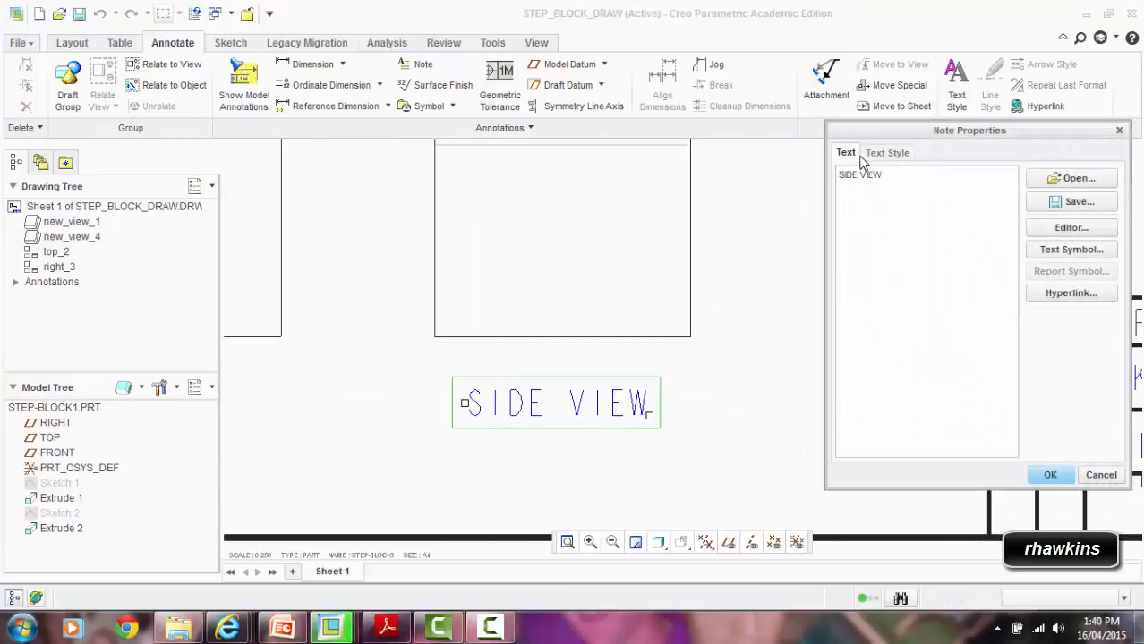
click(885, 154)
click(902, 417)
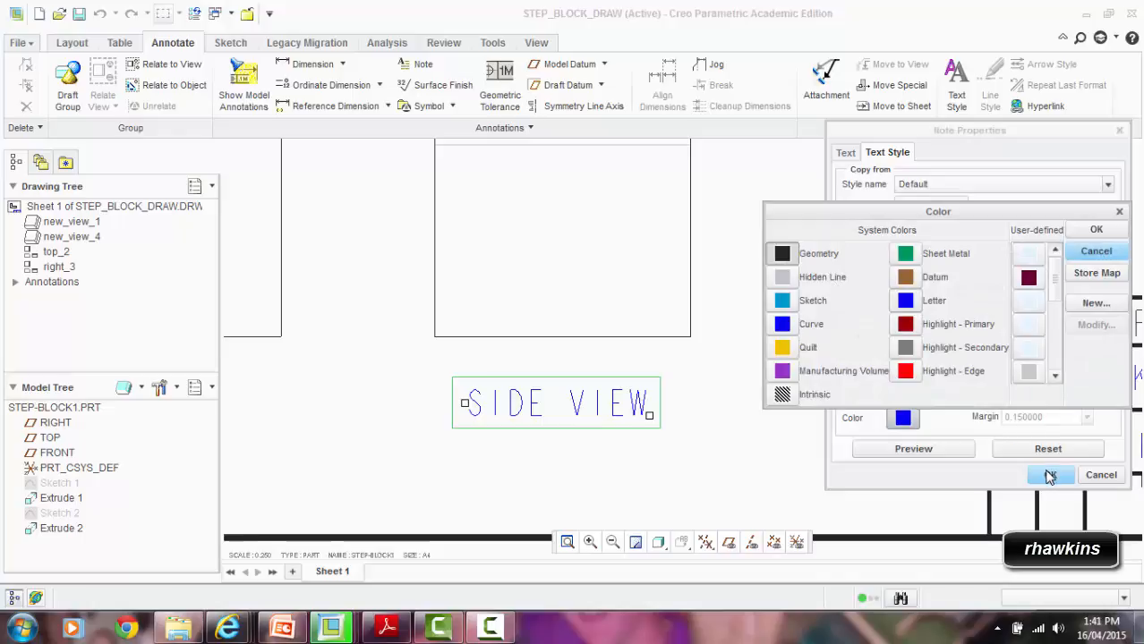
click(1096, 230)
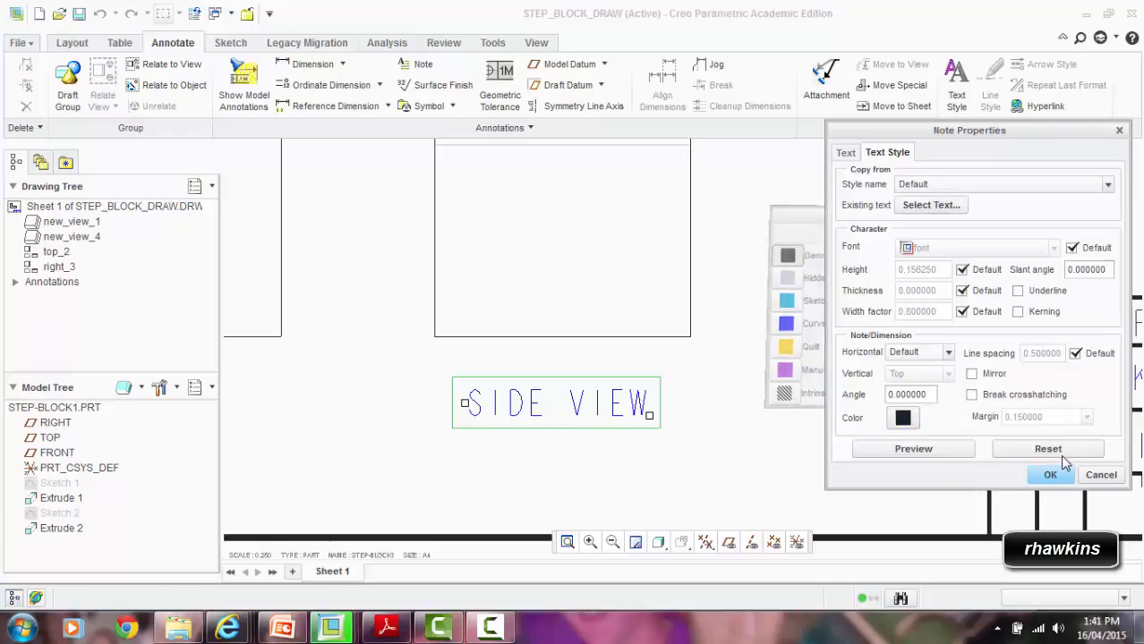
click(1050, 475)
Step: Change the text colour of the surname note in the title block's NAME cell to the black Geometry colour
scroll(437, 397, down, 5)
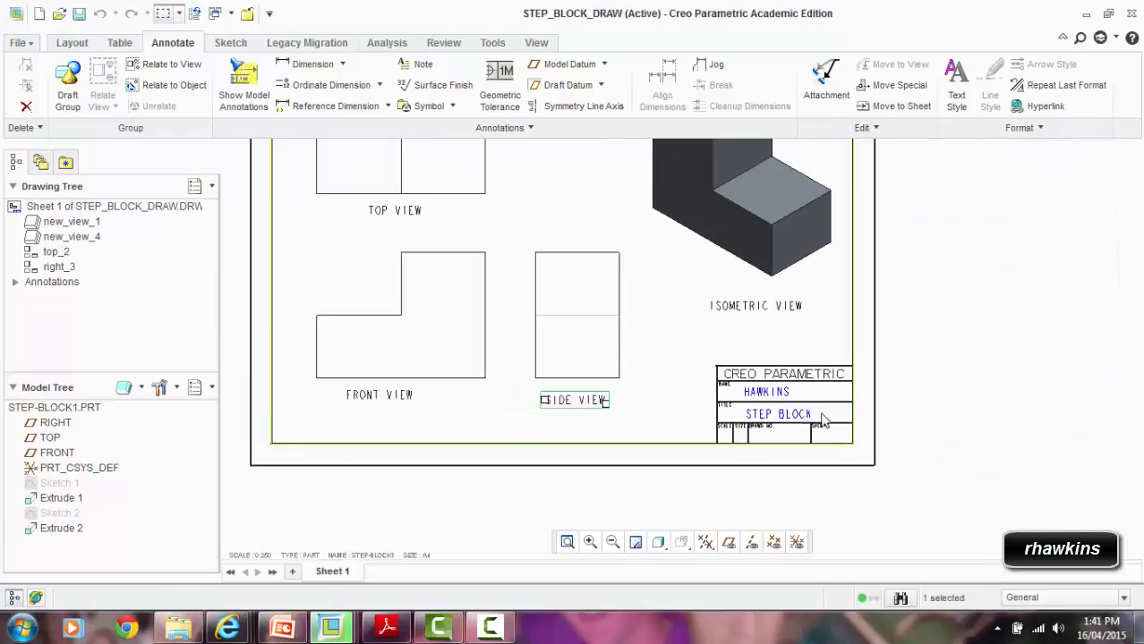
scroll(898, 448, up, 5)
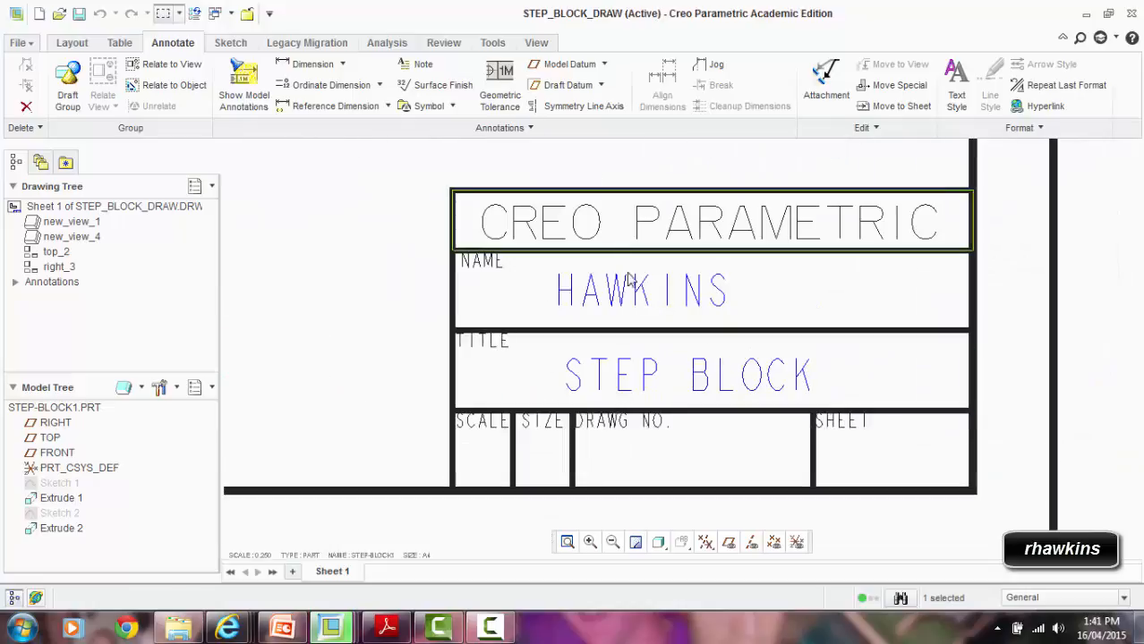
double_click(671, 279)
click(886, 153)
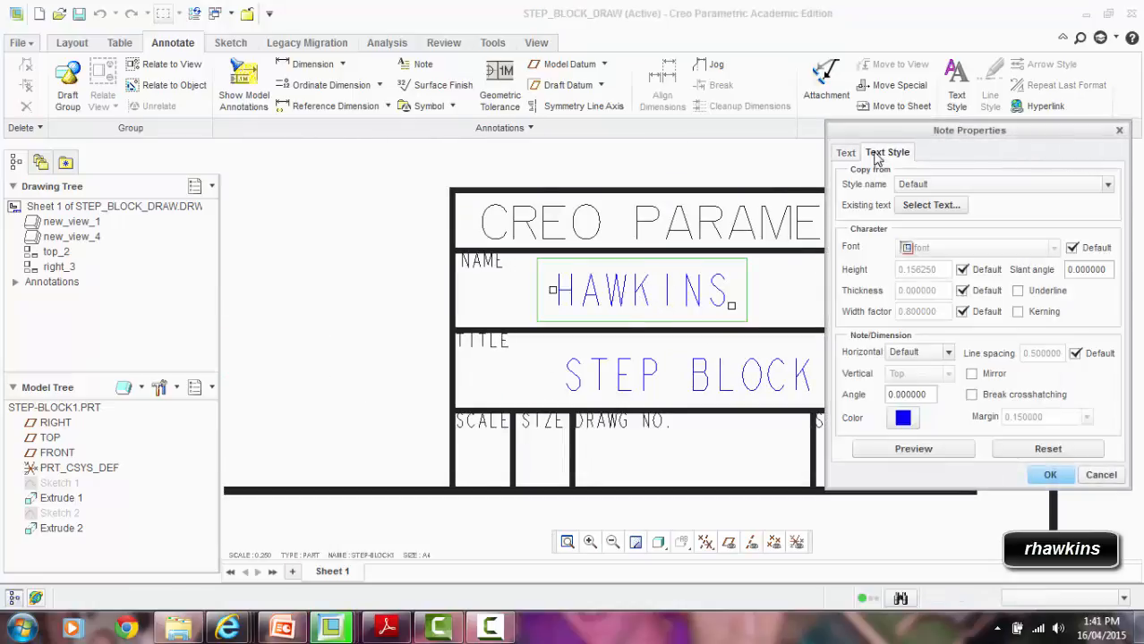
click(902, 419)
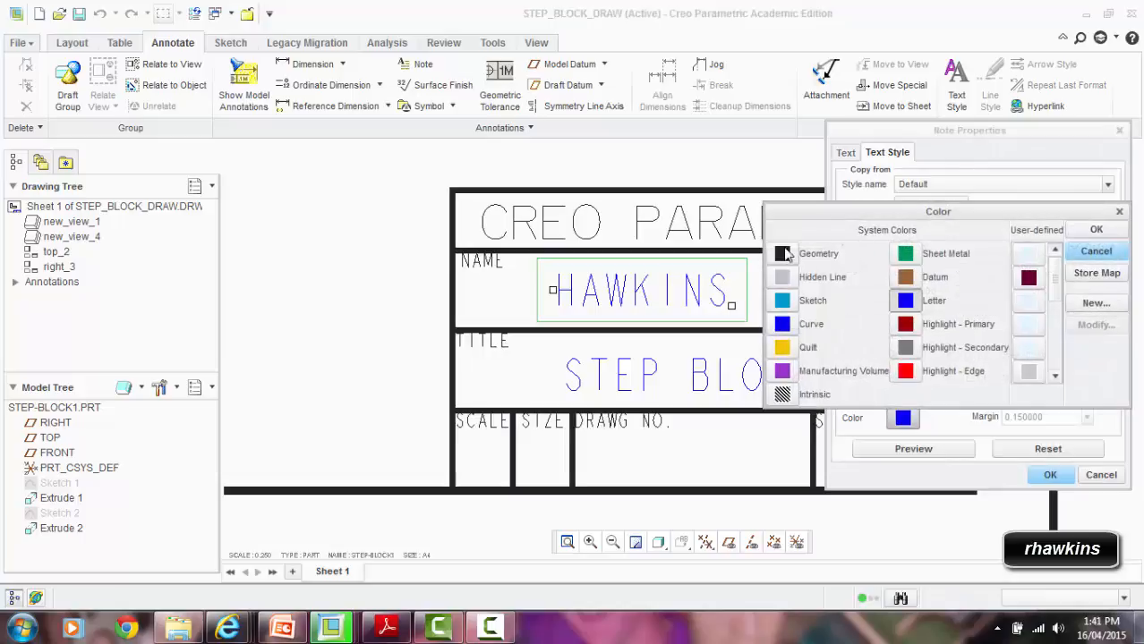
click(1095, 233)
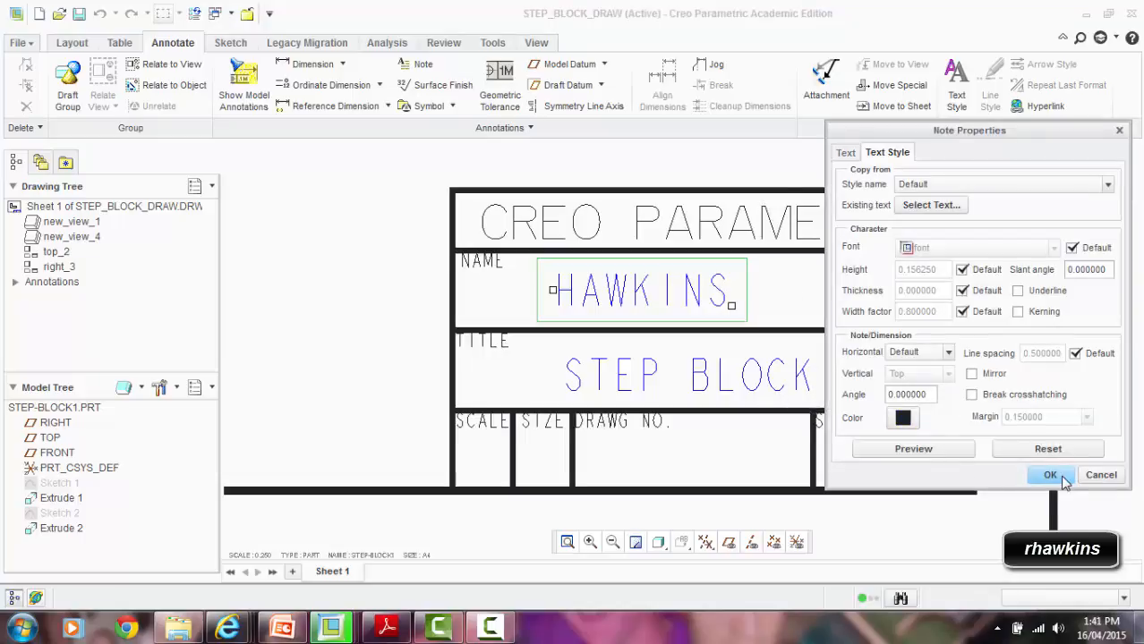
click(1047, 475)
Step: Change the text colour of the STEP BLOCK note in the title block's TITLE cell to the black Geometry colour
double_click(598, 391)
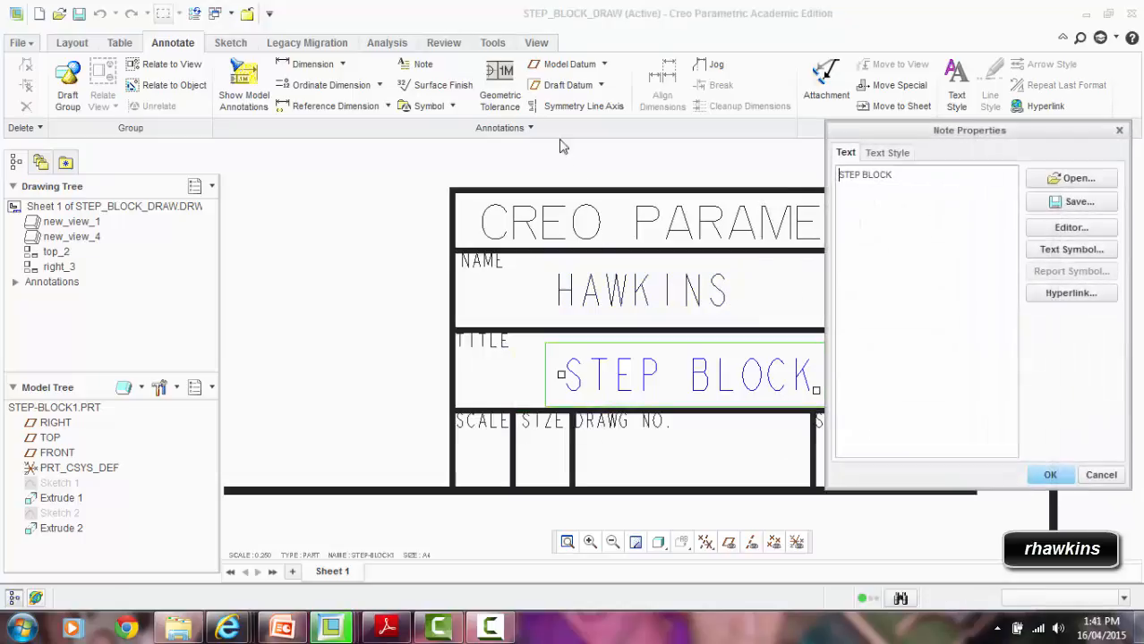
click(886, 152)
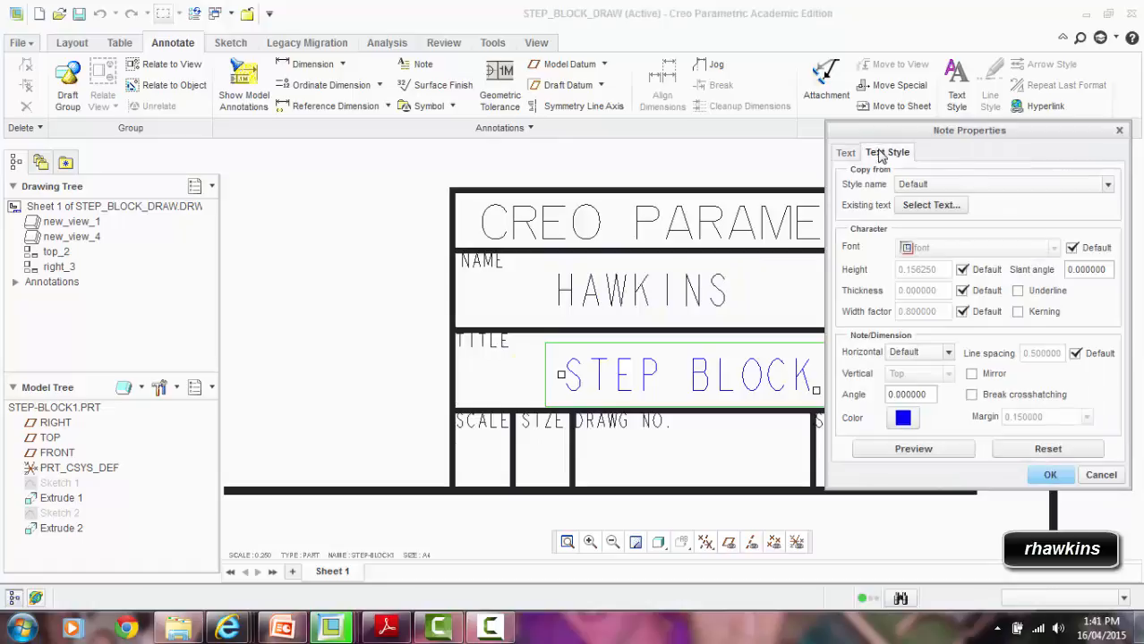
click(903, 419)
click(782, 255)
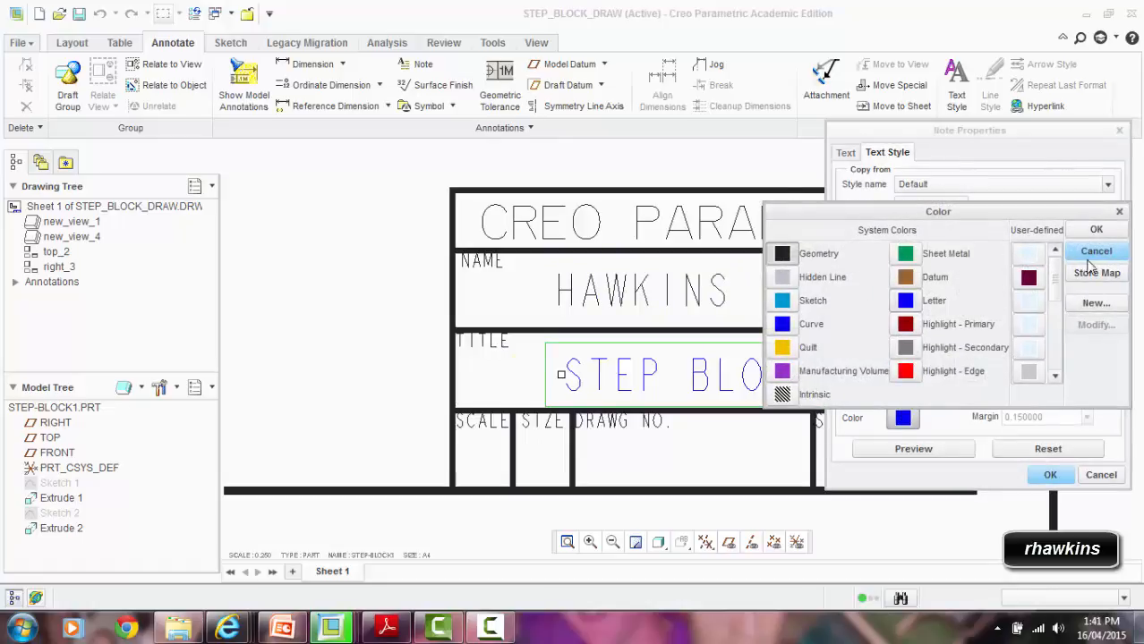
click(1097, 229)
click(1046, 476)
Step: Shift the surname and STEP BLOCK notes slightly left within their title block cells so that their starts line up
scroll(858, 378, down, 6)
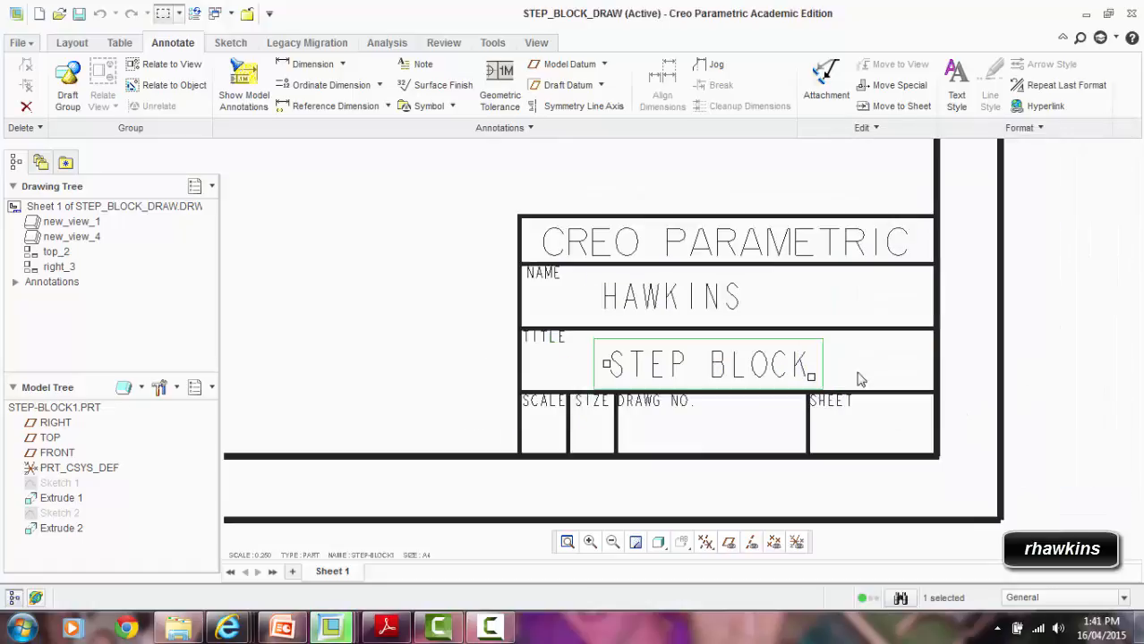
scroll(784, 413, up, 2)
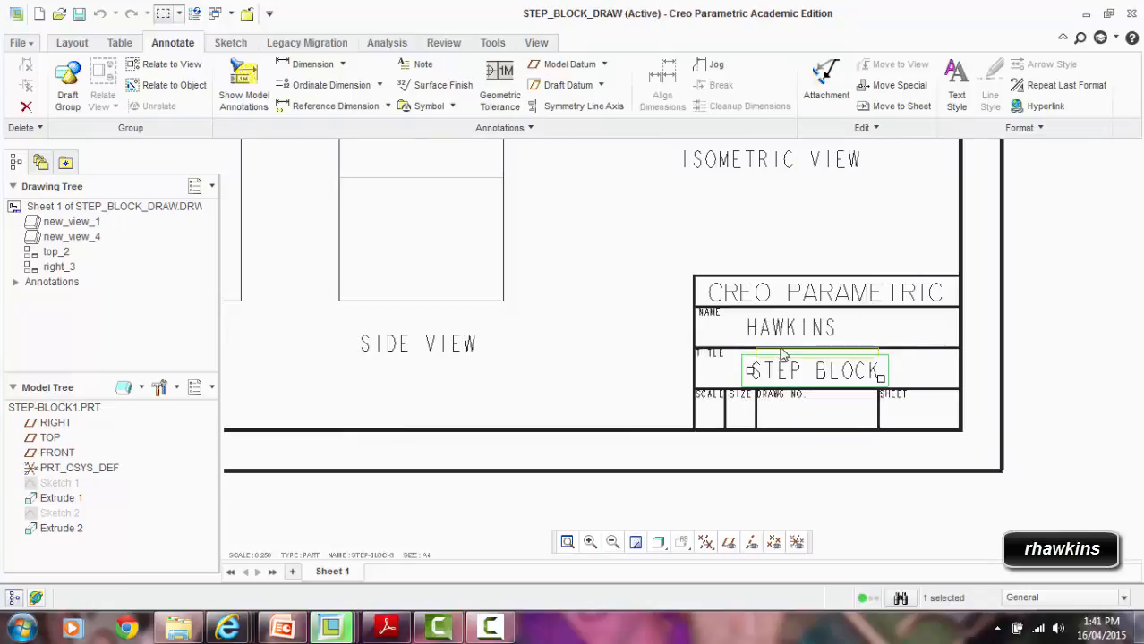
click(784, 327)
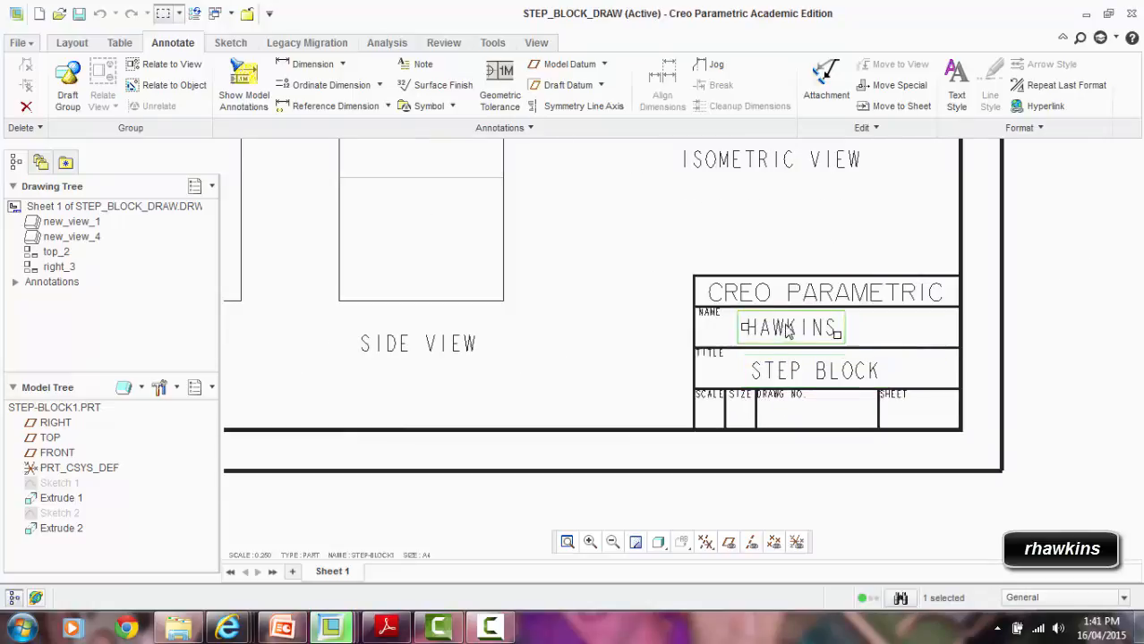
click(806, 368)
drag(819, 368, 817, 368)
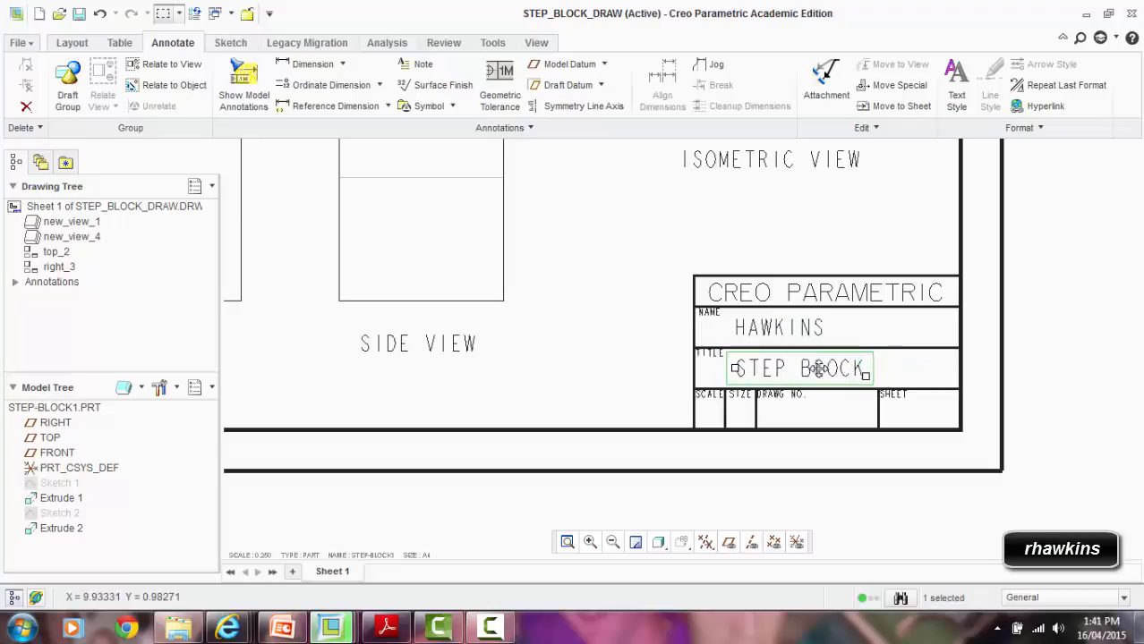
click(562, 393)
Step: Move the FRONT VIEW and SIDE VIEW notes so they sit centred below their views at the same height
scroll(605, 384, down, 3)
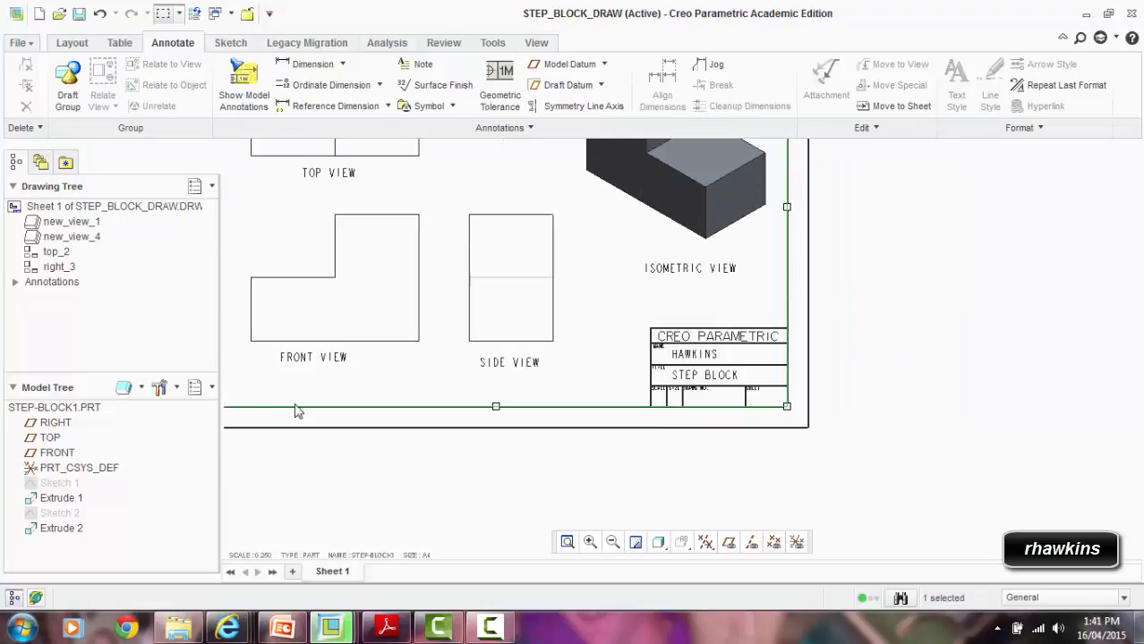
click(304, 358)
drag(305, 358, 342, 359)
click(495, 362)
drag(497, 361, 495, 357)
click(515, 385)
Step: Shift the ISOMETRIC VIEW note slightly left beneath the shaded isometric view
scroll(499, 360, down, 2)
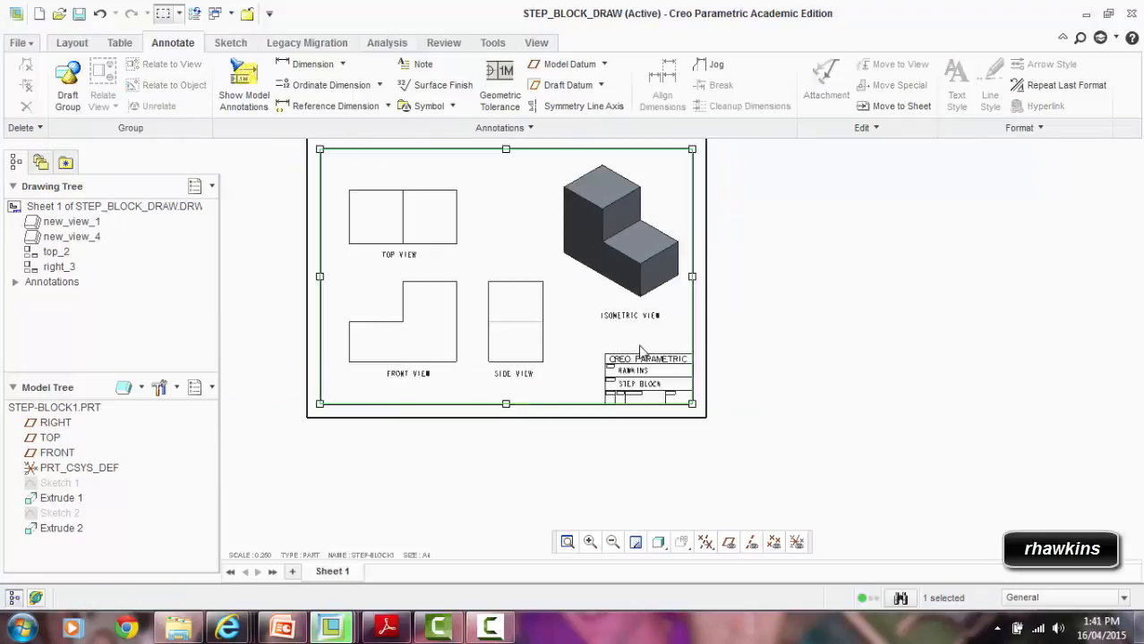
click(629, 316)
drag(629, 316, 626, 315)
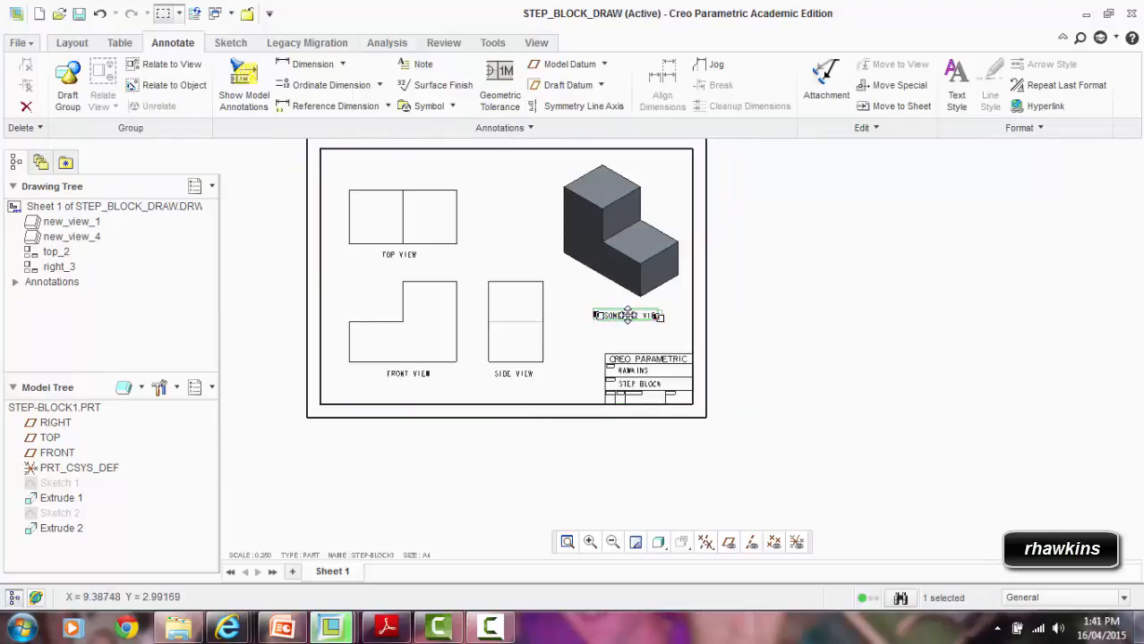
click(866, 381)
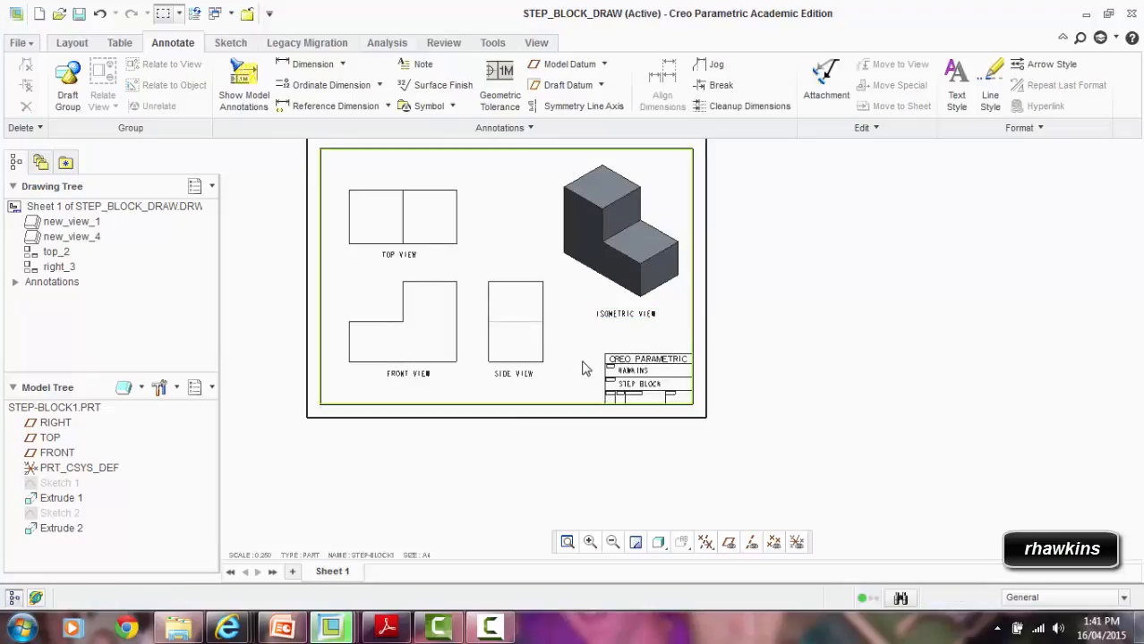
Step: Dimension the top view's overall length between its left and right edges, placing the dimension above the view
scroll(511, 476, up, 1)
scroll(511, 476, down, 2)
scroll(567, 500, up, 2)
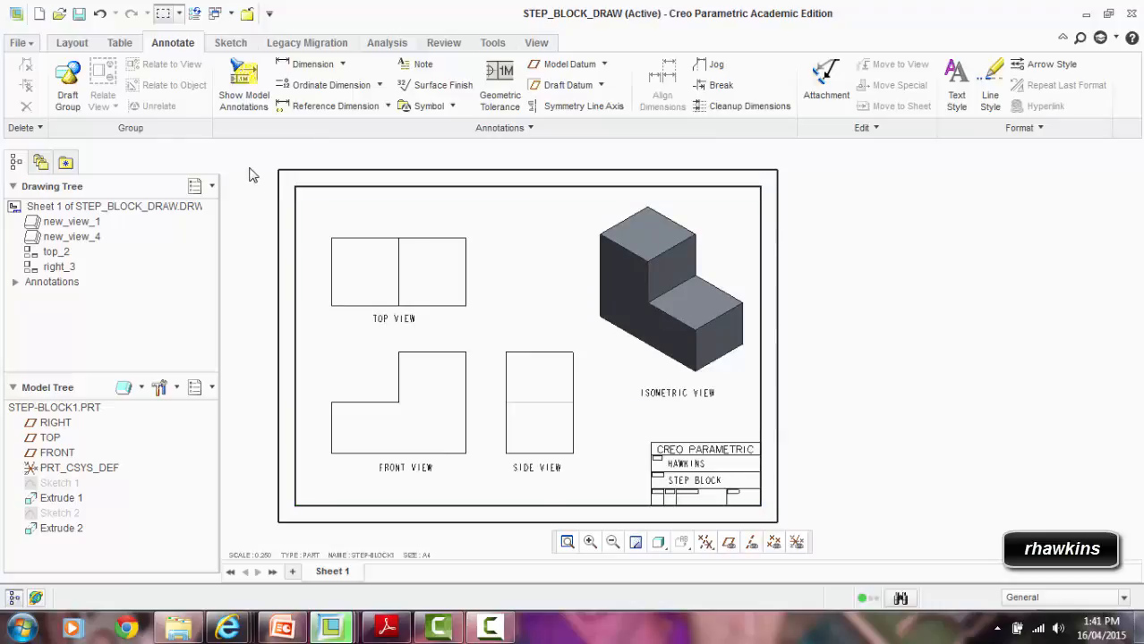
click(307, 67)
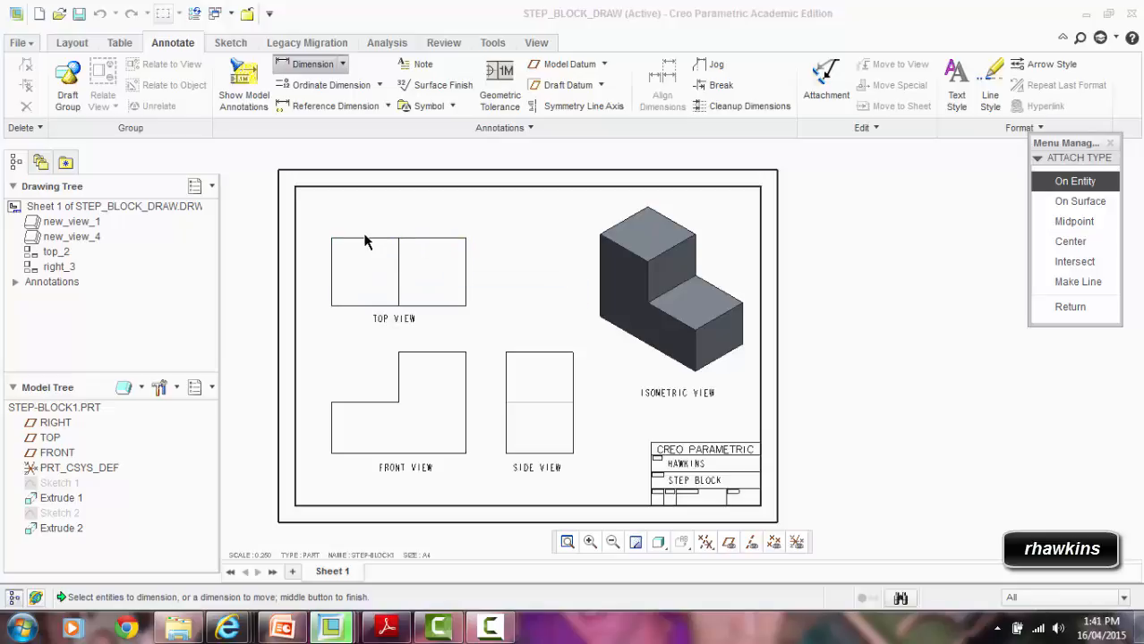
click(464, 256)
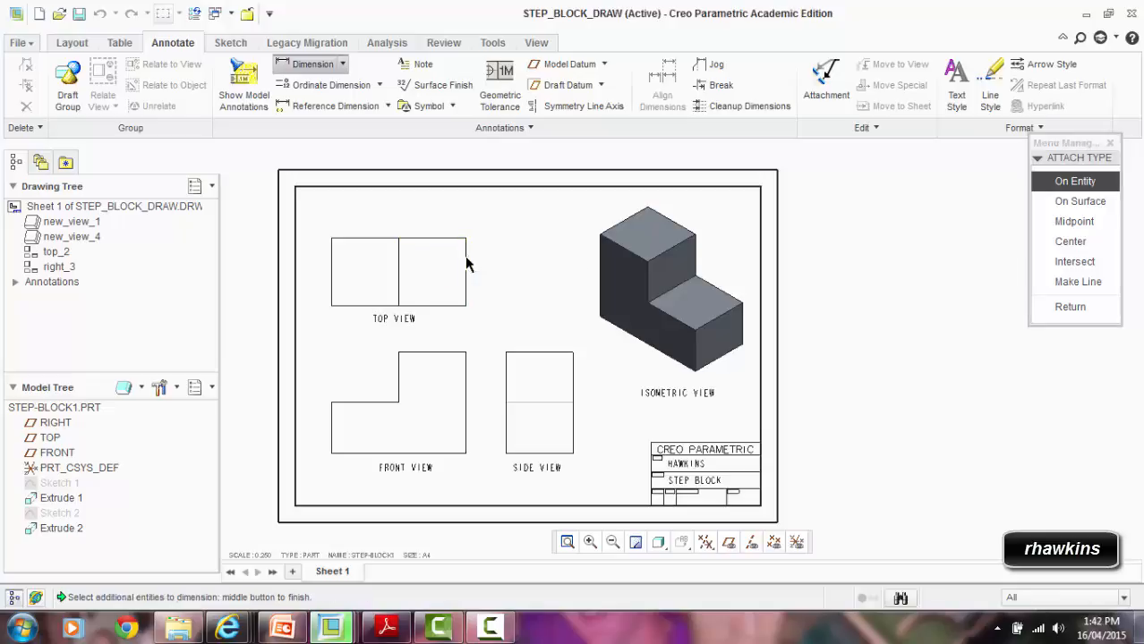
click(330, 261)
middle_click(391, 213)
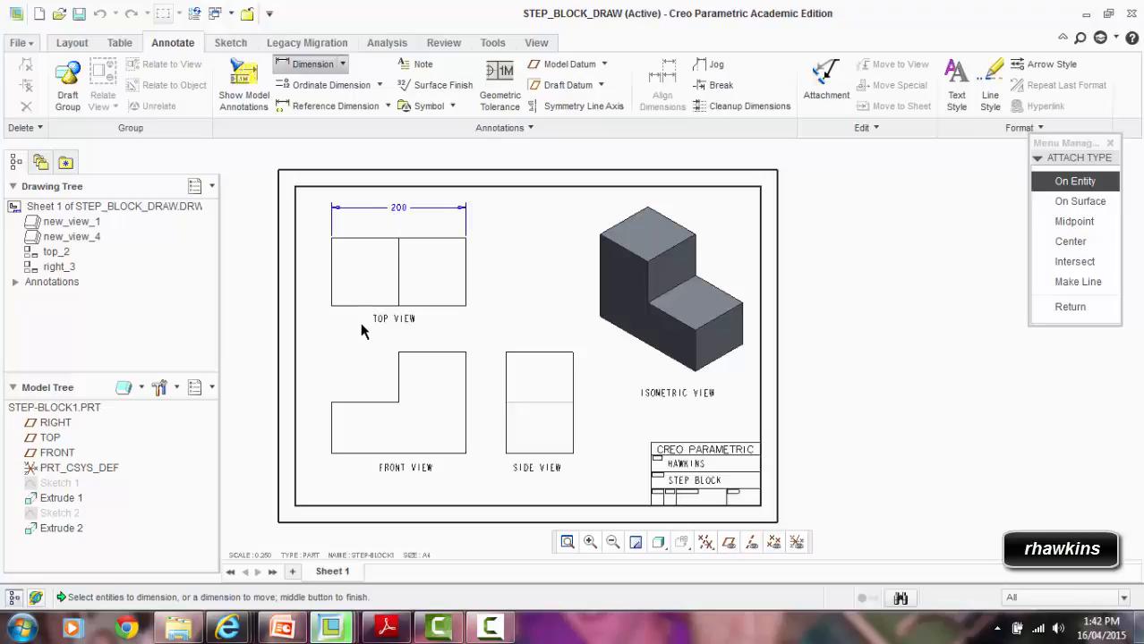
Step: Dimension the right and left halves of the top view's upper edge, aligned in one row below the overall length
click(432, 237)
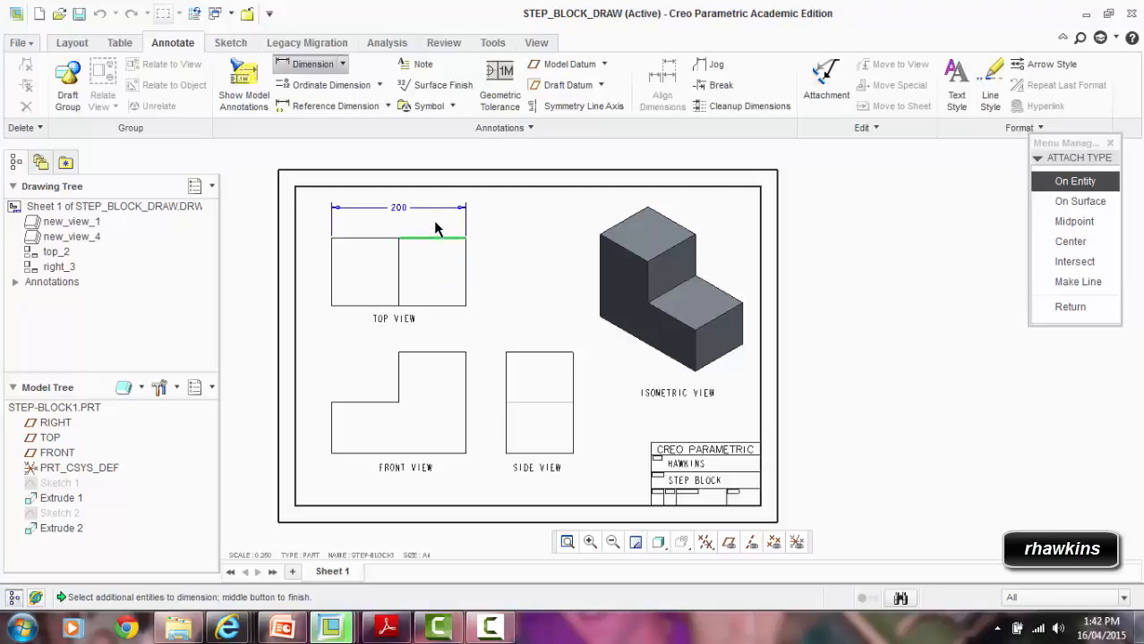
middle_click(435, 229)
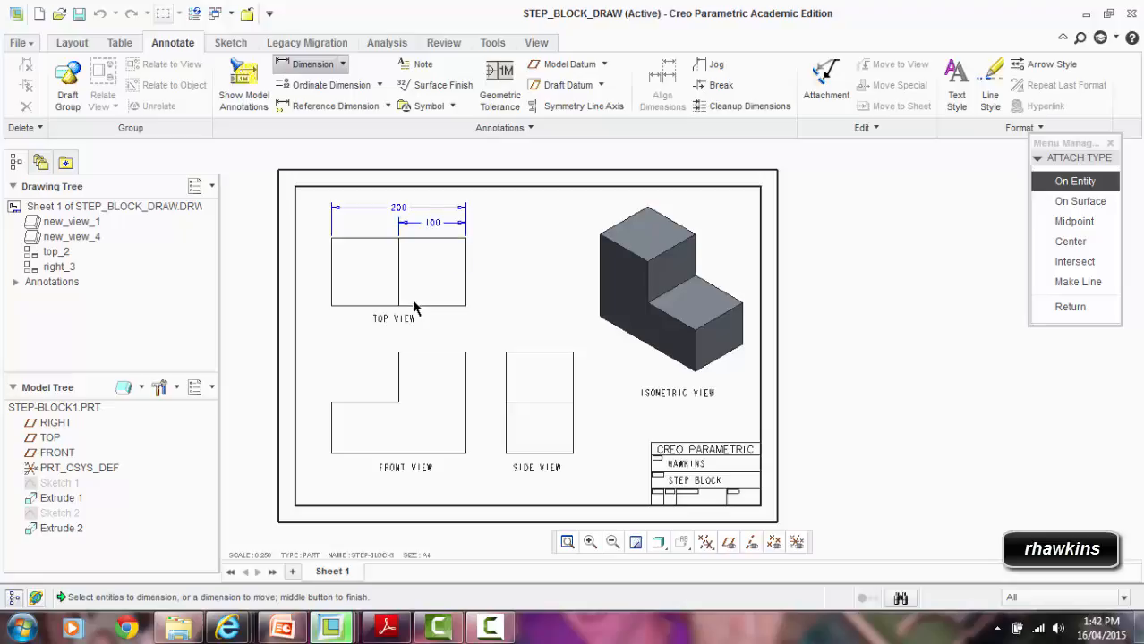
click(368, 236)
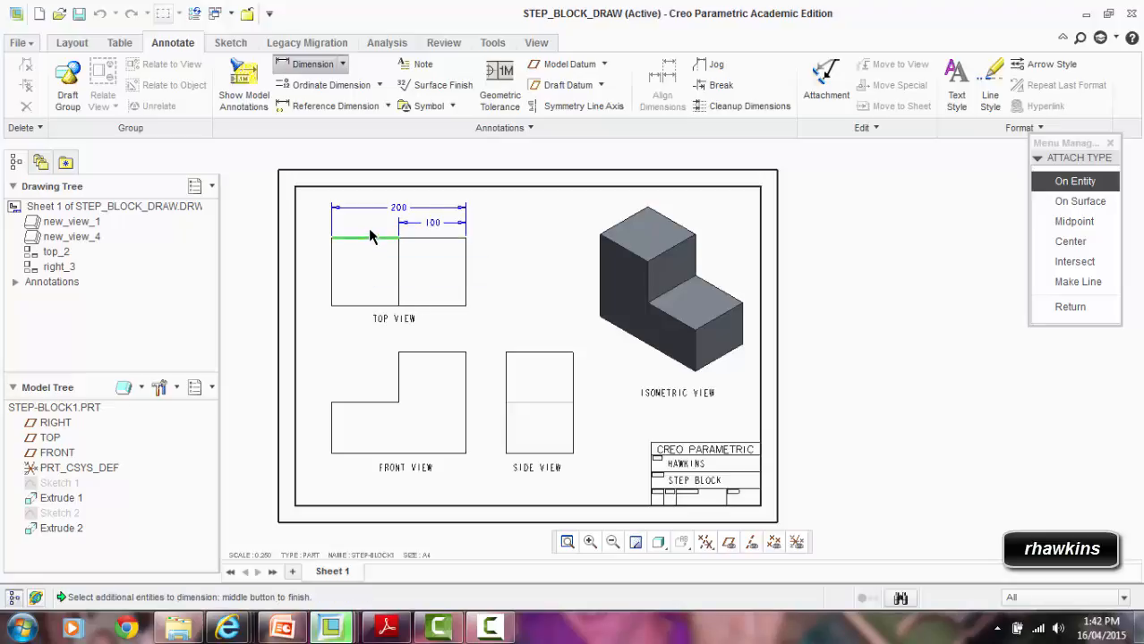
middle_click(370, 225)
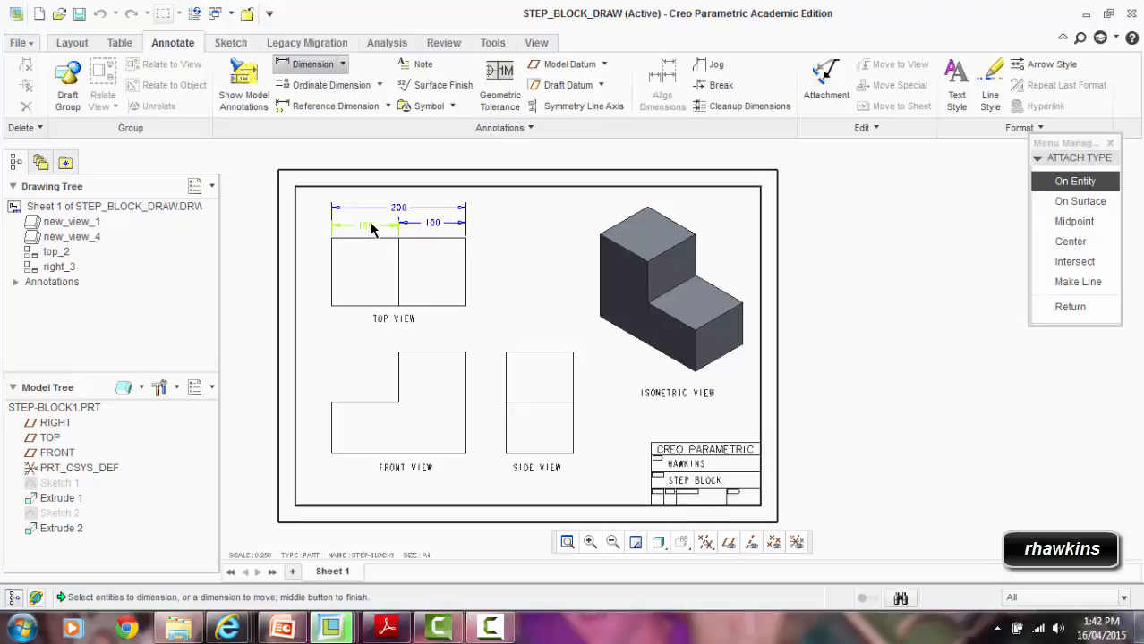
click(367, 224)
click(365, 226)
Step: Dimension the top view's depth along its right edge, placing the dimension to the right of the view
scroll(467, 293, down, 1)
scroll(464, 264, up, 1)
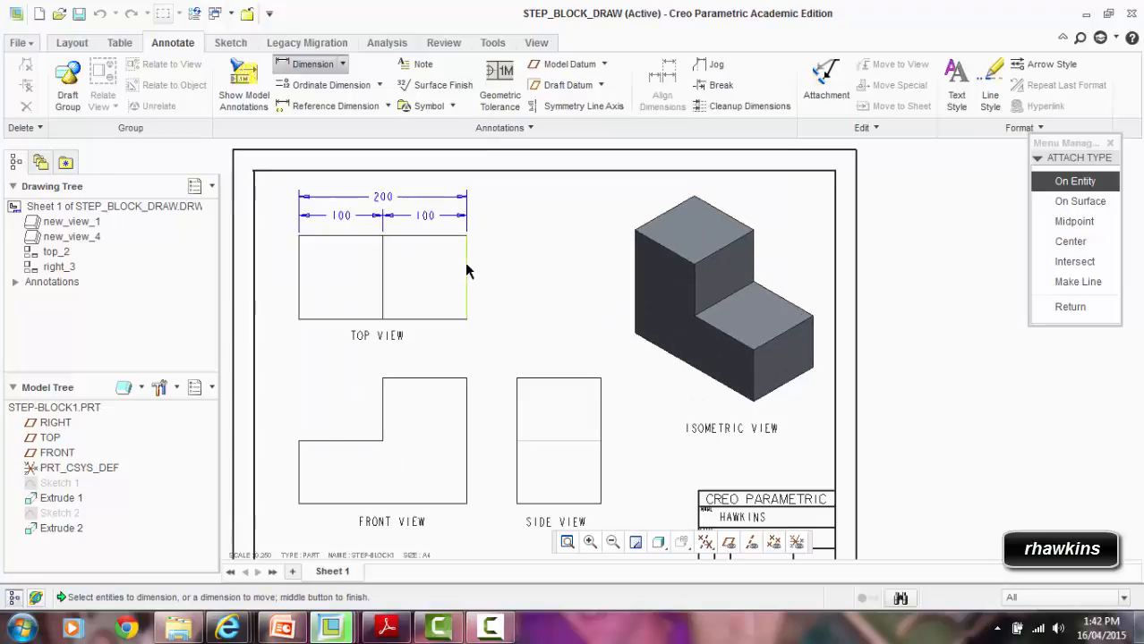
click(465, 267)
middle_click(491, 277)
Step: Dimension the front view's overall height on its right and the upper and lower step heights on its left
scroll(409, 313, down, 1)
click(447, 409)
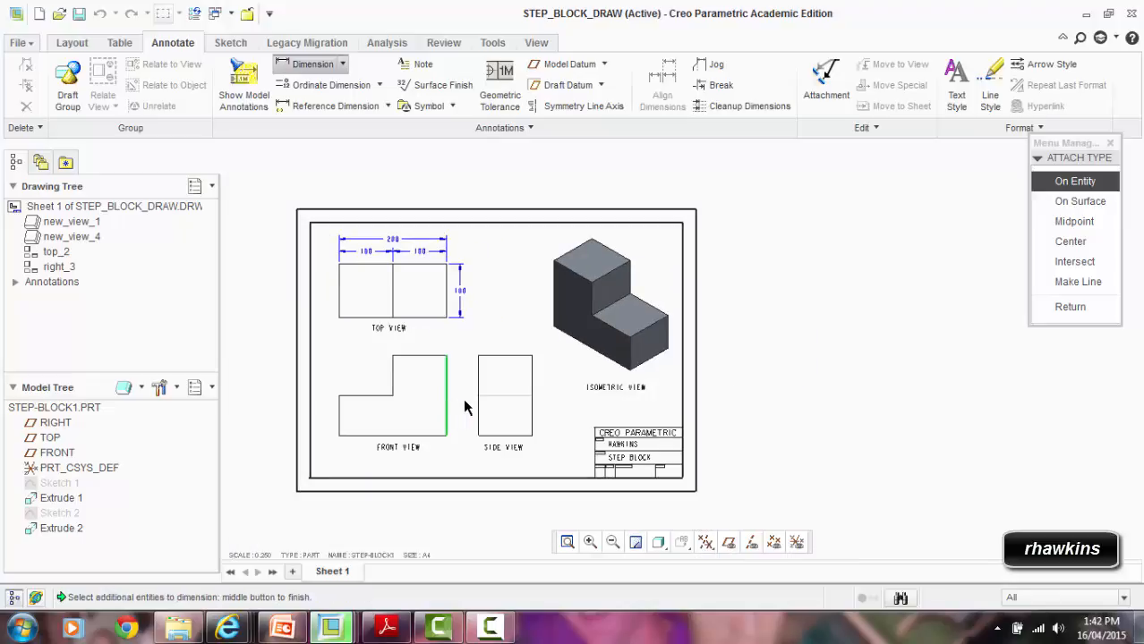
middle_click(459, 401)
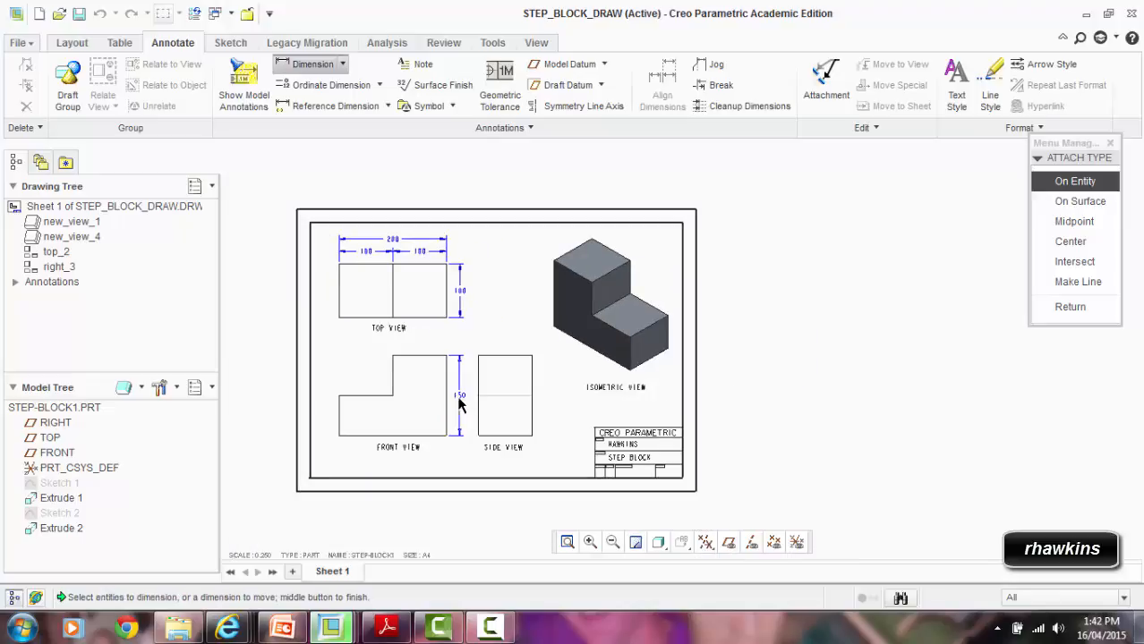
click(392, 381)
middle_click(377, 383)
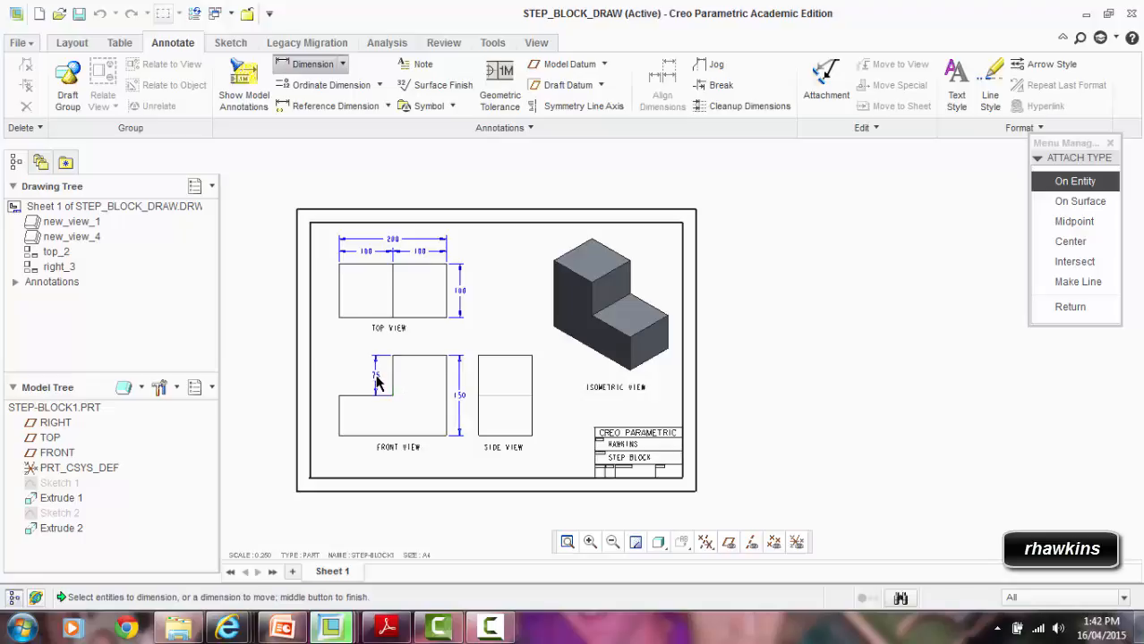
click(339, 417)
middle_click(325, 423)
Step: Dimension the side view's width above its upper edge and finish dimensioning
click(505, 356)
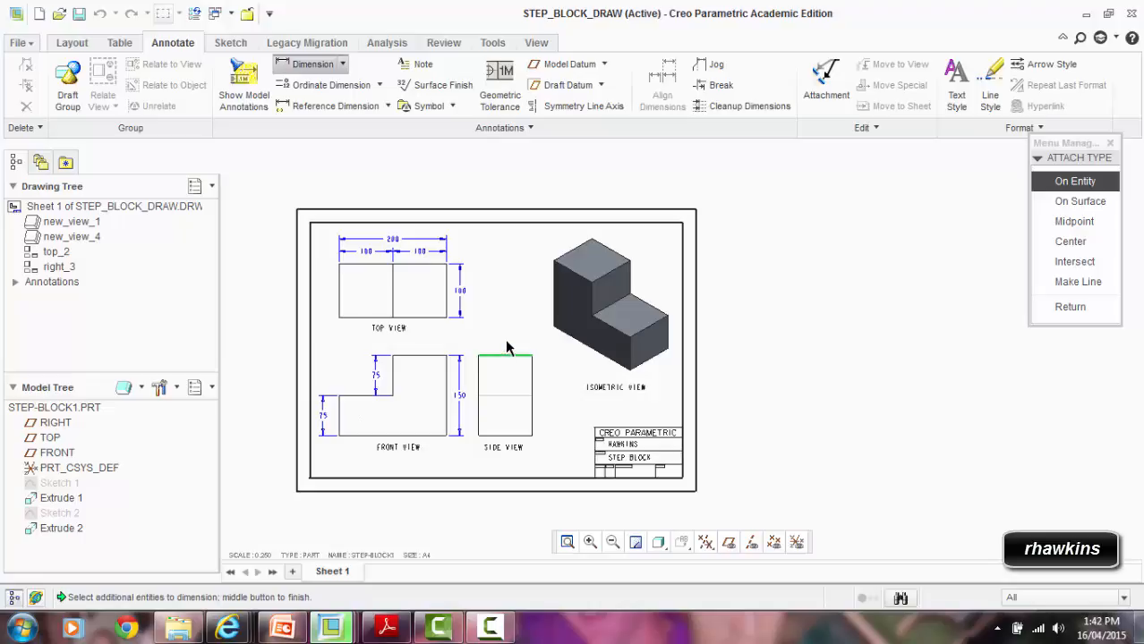
middle_click(507, 348)
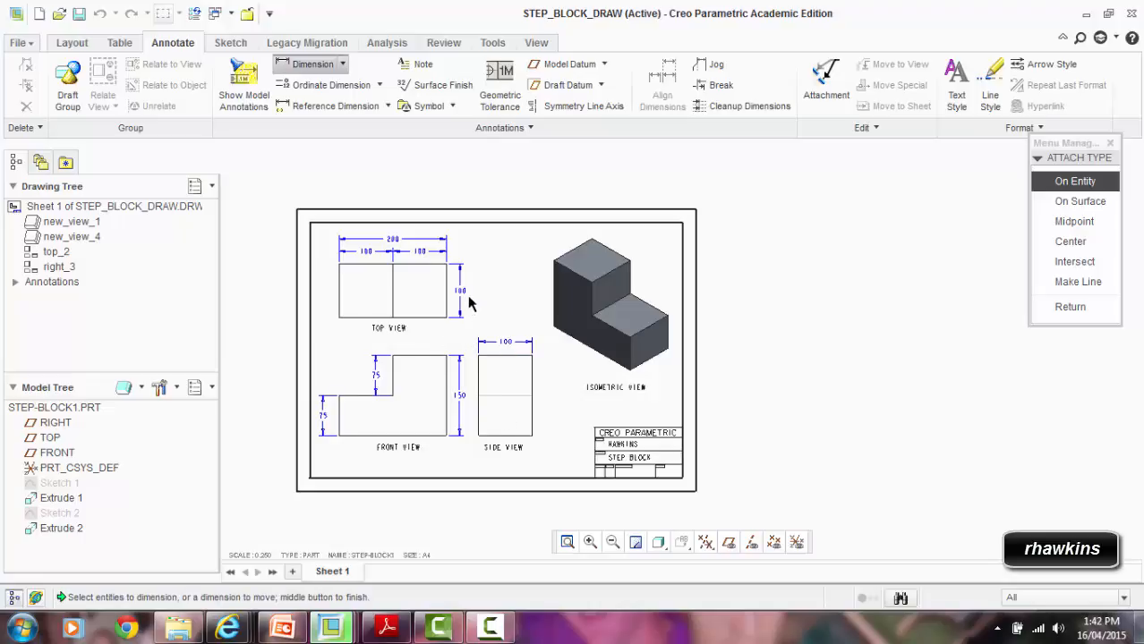
scroll(505, 383, up, 3)
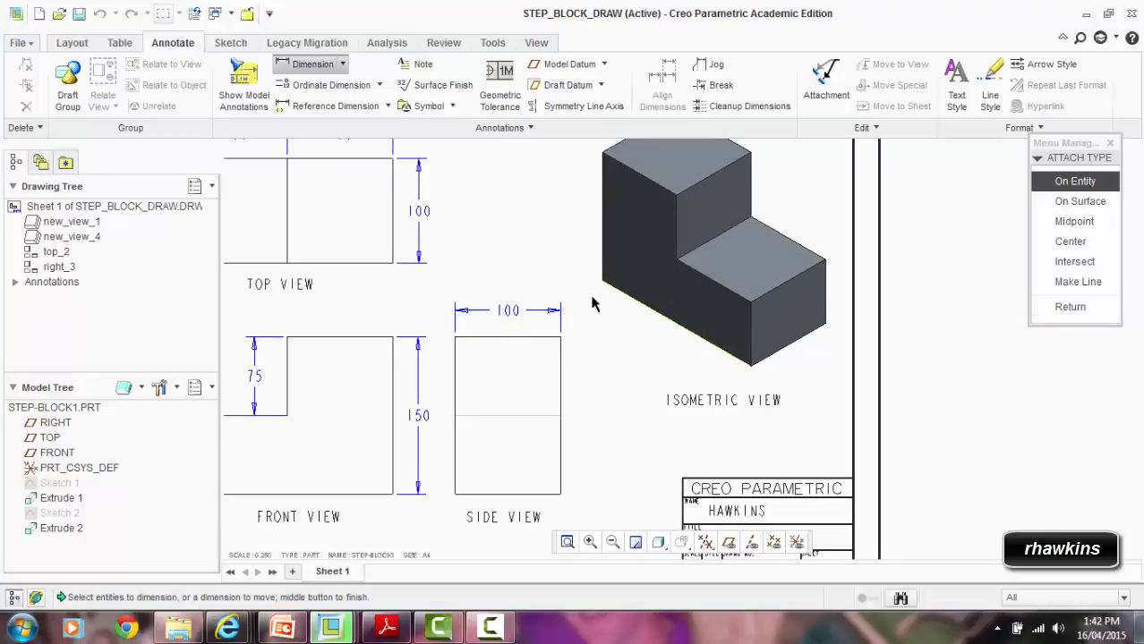
middle_click(512, 311)
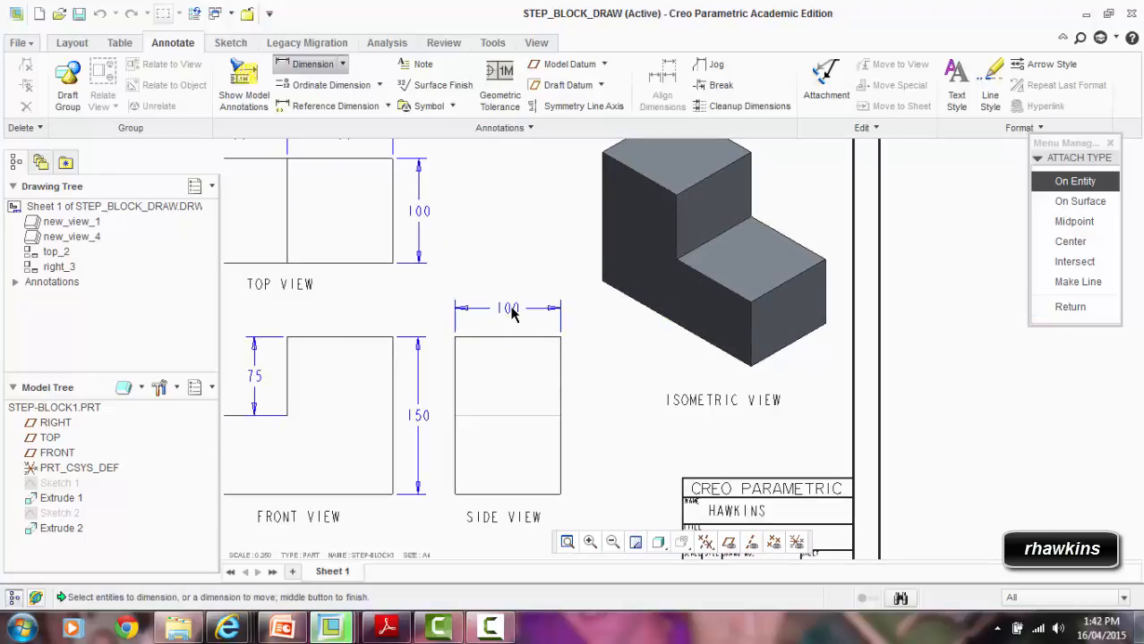
click(1071, 307)
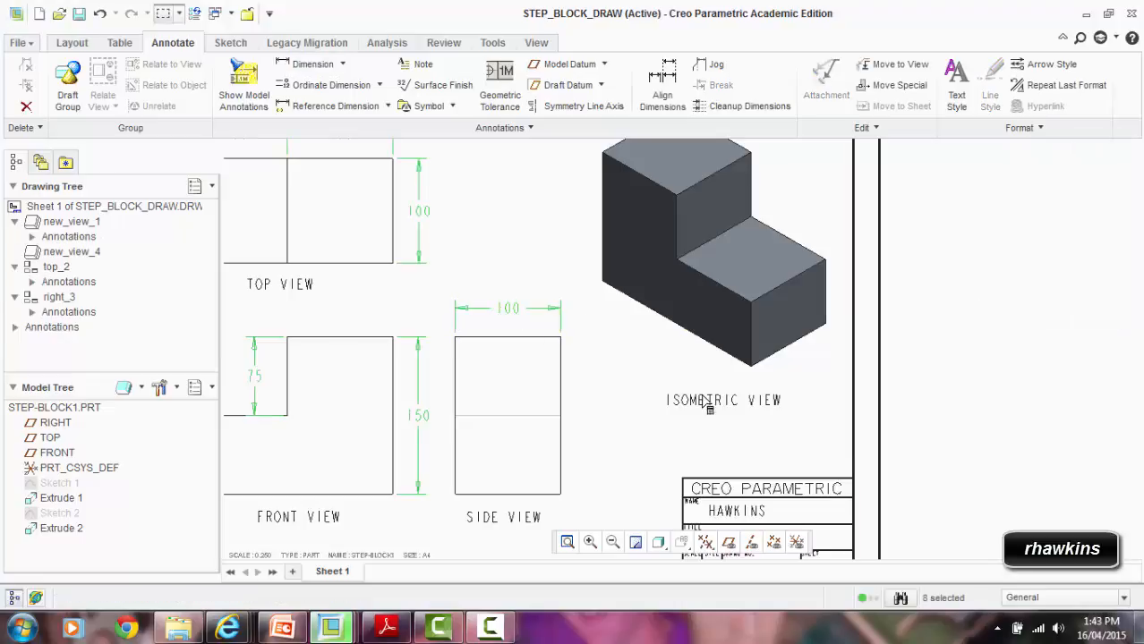
Step: Change the colour of all eight selected dimensions to the black Geometry system colour and clear the selection
scroll(849, 442, up, 1)
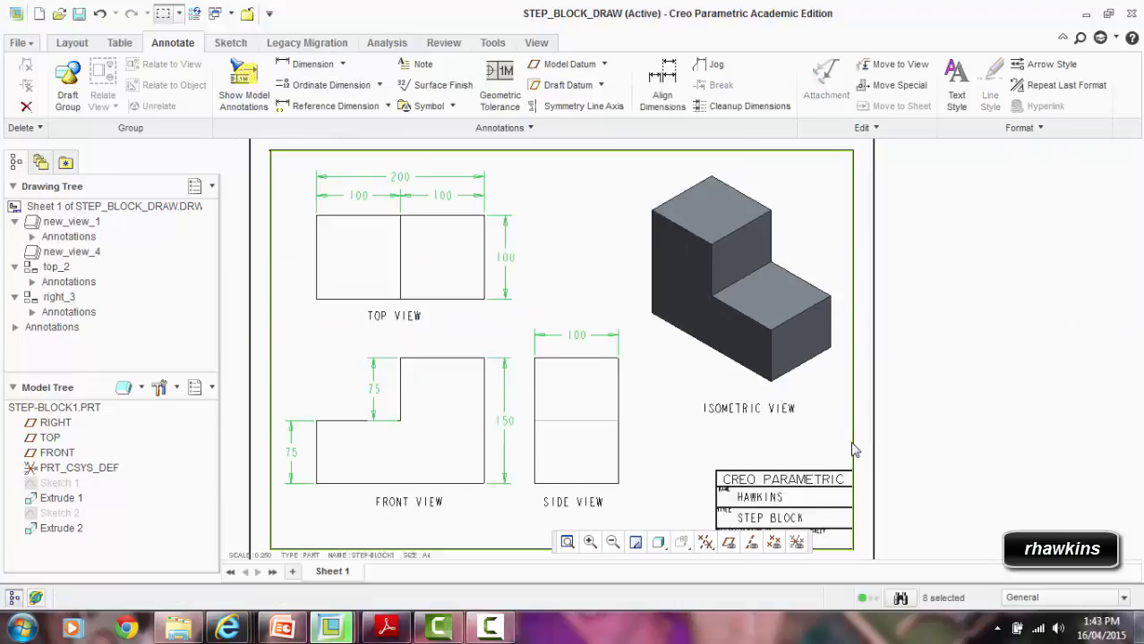
double_click(578, 336)
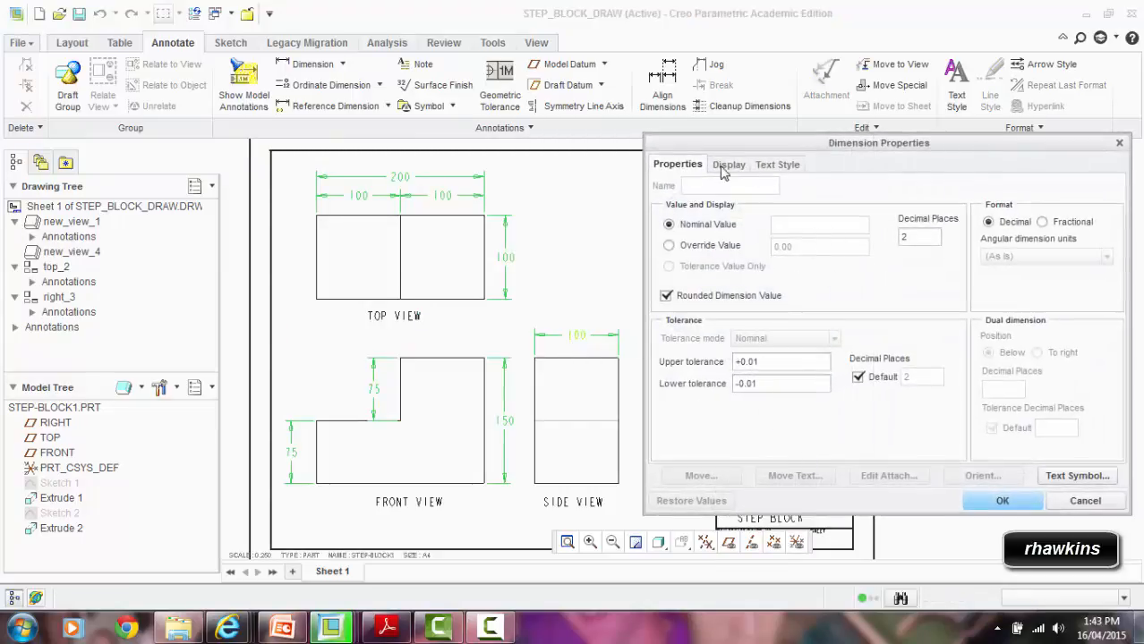
click(774, 164)
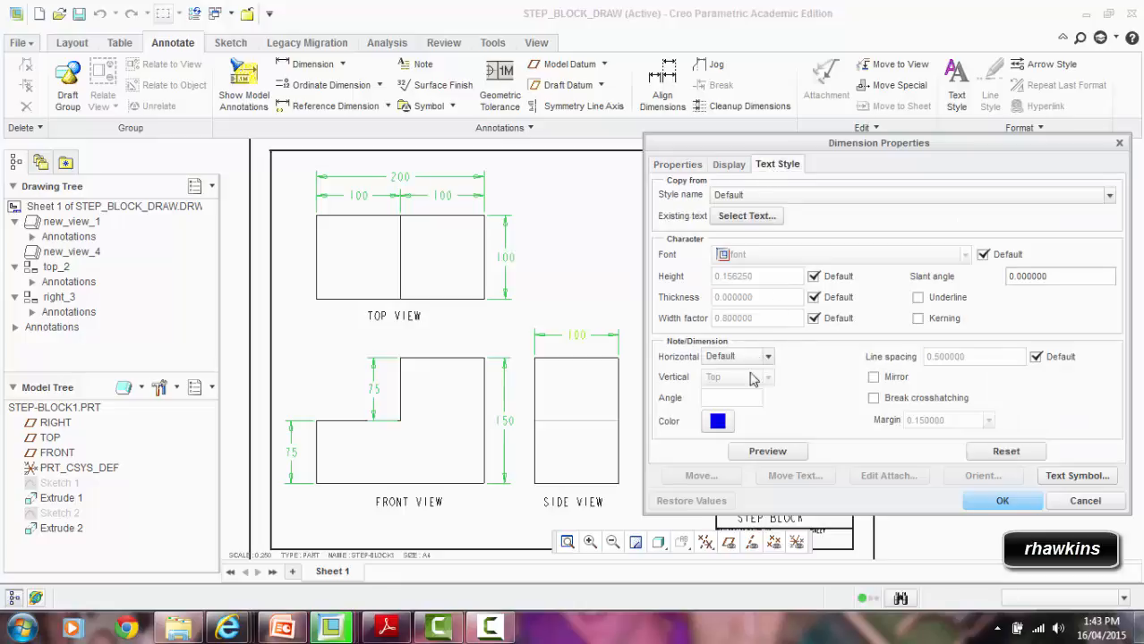
click(716, 423)
click(719, 272)
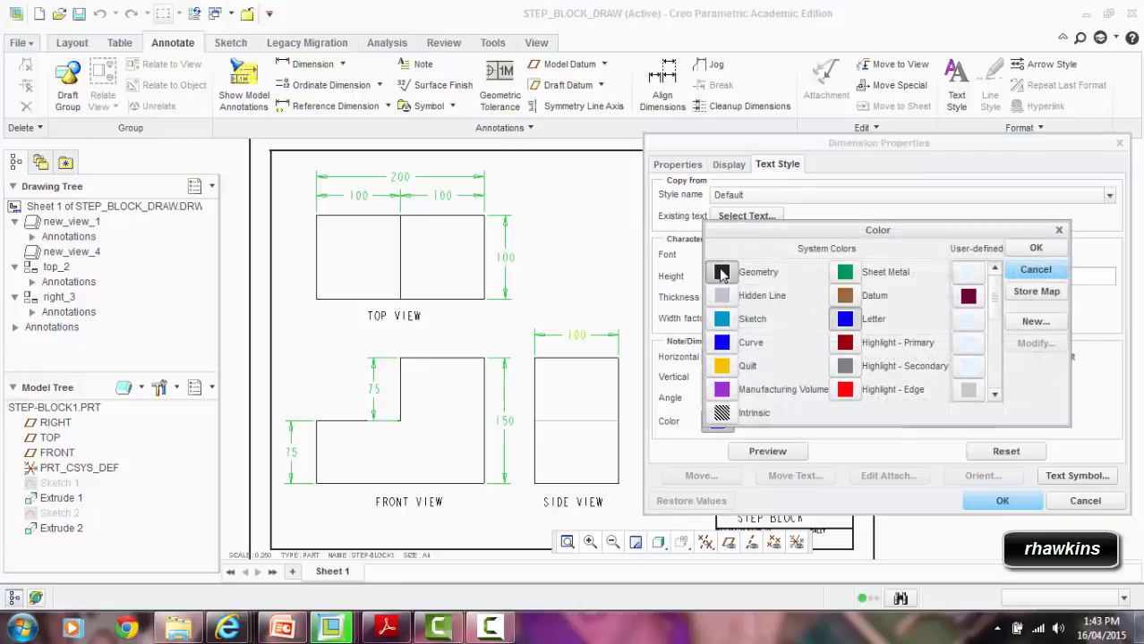
click(1036, 248)
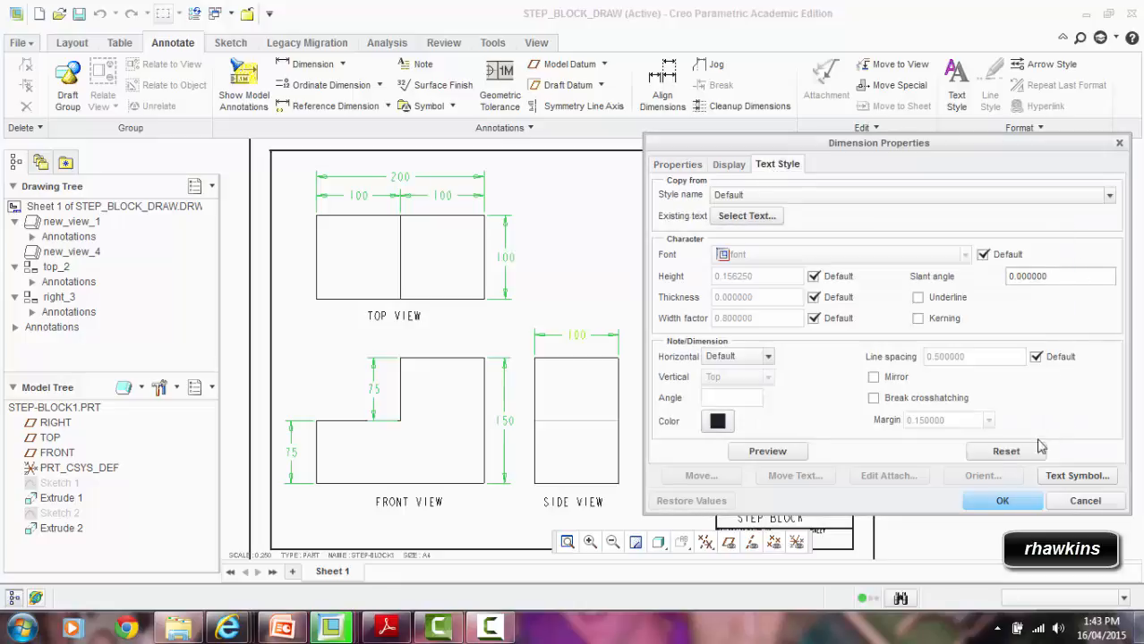
click(1003, 501)
scroll(778, 418, up, 1)
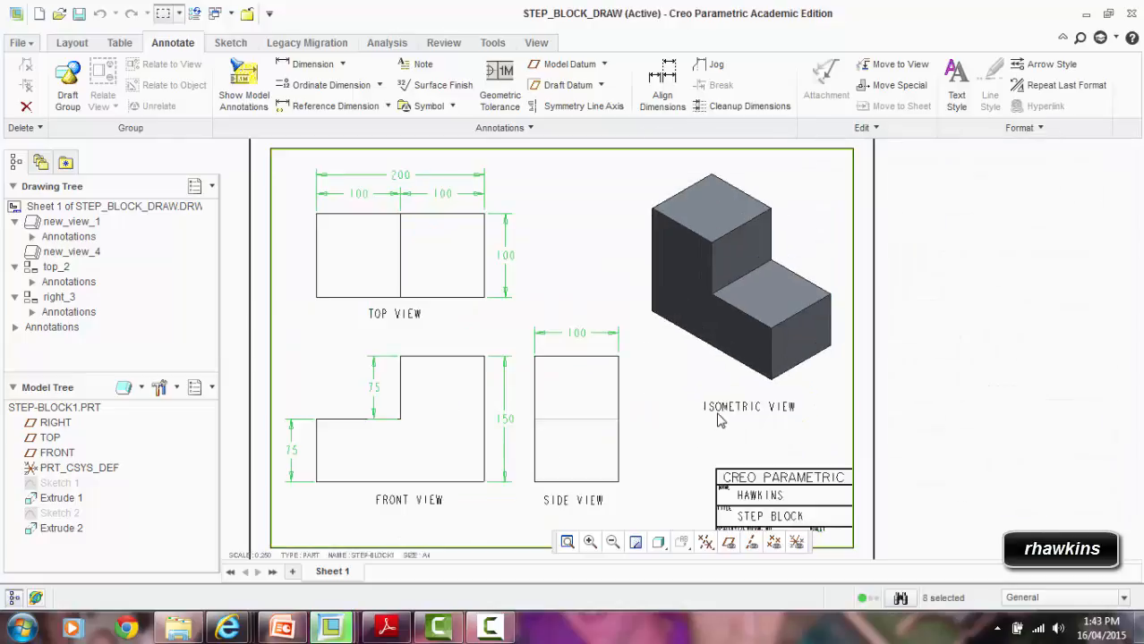
click(677, 422)
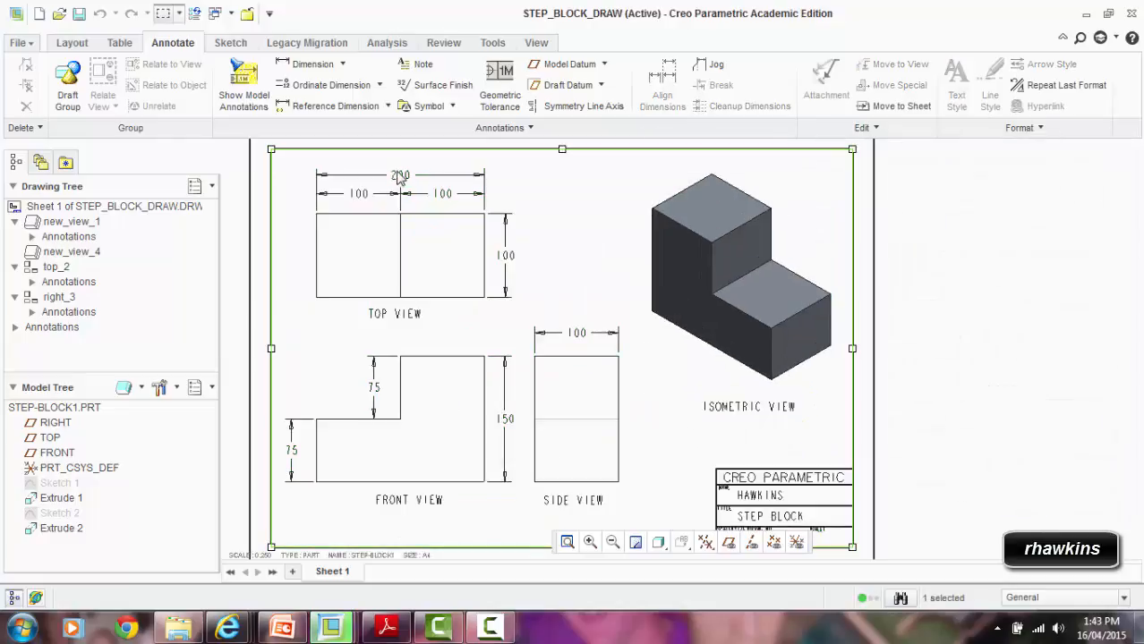
Step: Check the value, rounding and decimal-place properties of the top view's overall width dimension and close them
scroll(613, 427, up, 1)
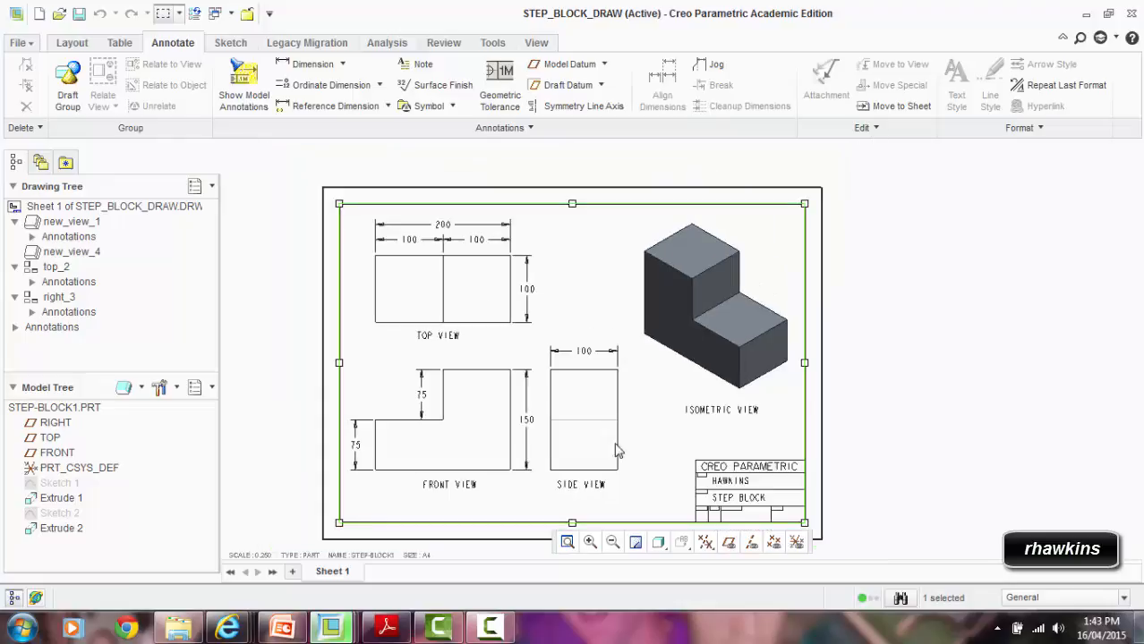
scroll(325, 203, up, 1)
scroll(444, 208, down, 3)
scroll(447, 215, down, 1)
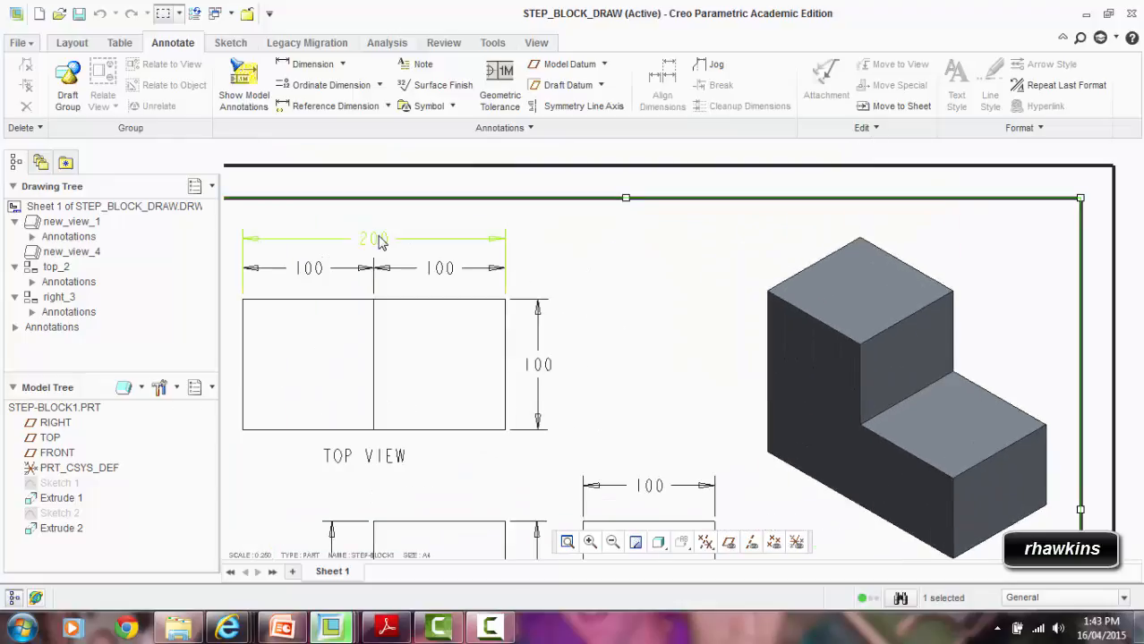
double_click(377, 237)
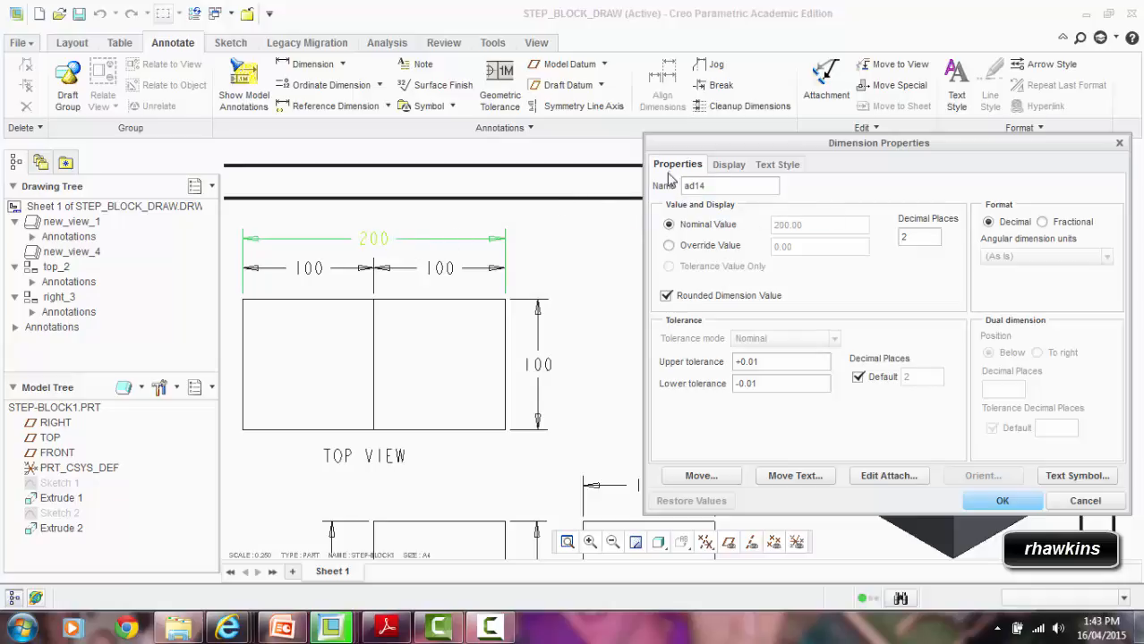
double_click(919, 242)
click(1002, 500)
click(624, 323)
scroll(639, 301, up, 4)
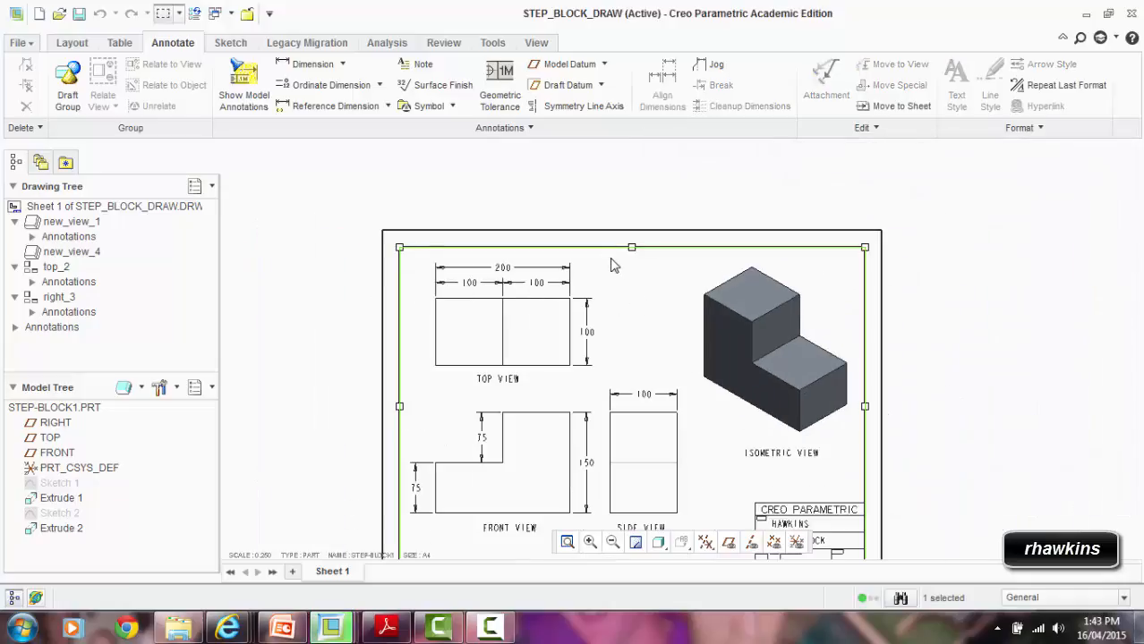
scroll(326, 96, up, 1)
scroll(338, 177, up, 1)
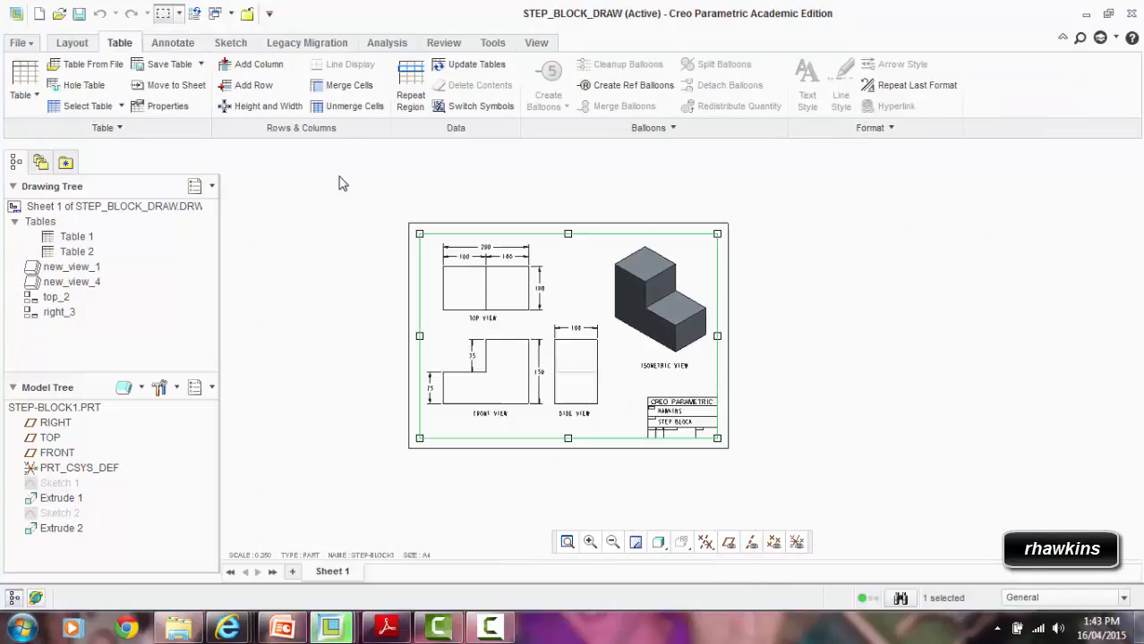
scroll(399, 498, down, 1)
scroll(371, 176, down, 1)
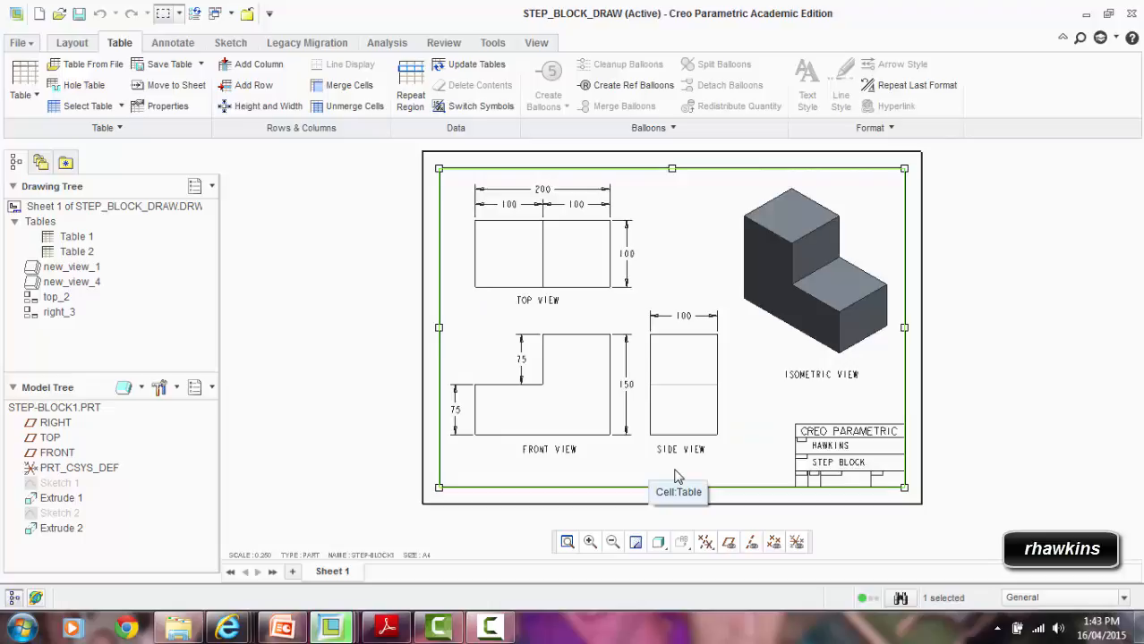
scroll(386, 507, up, 1)
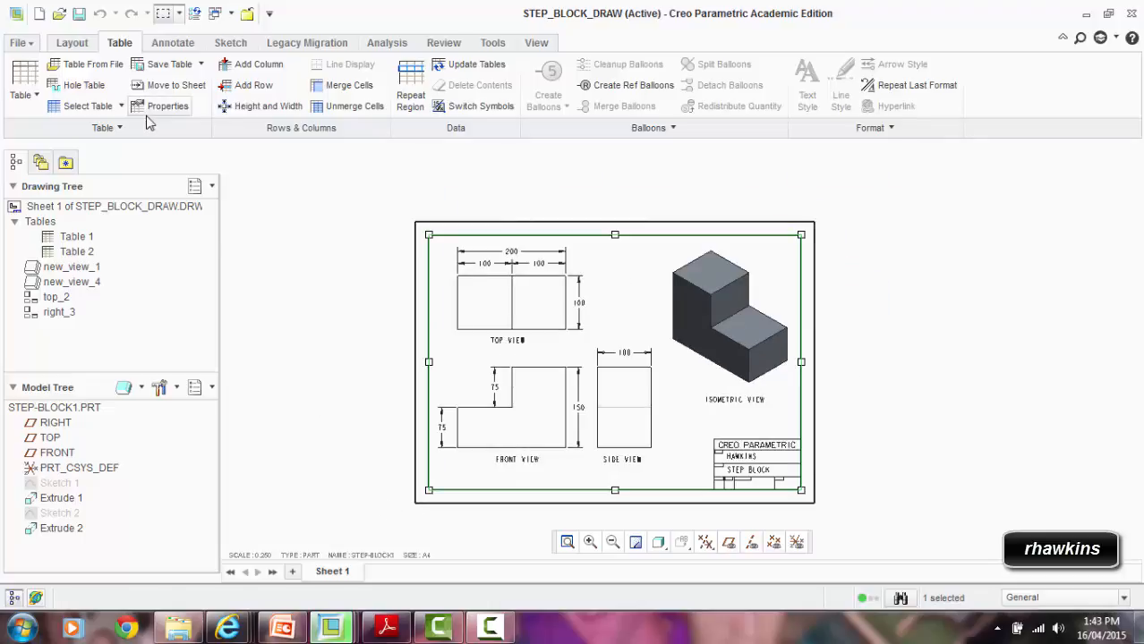
Step: Export the drawing as a PDF file named step_block_draw
click(20, 43)
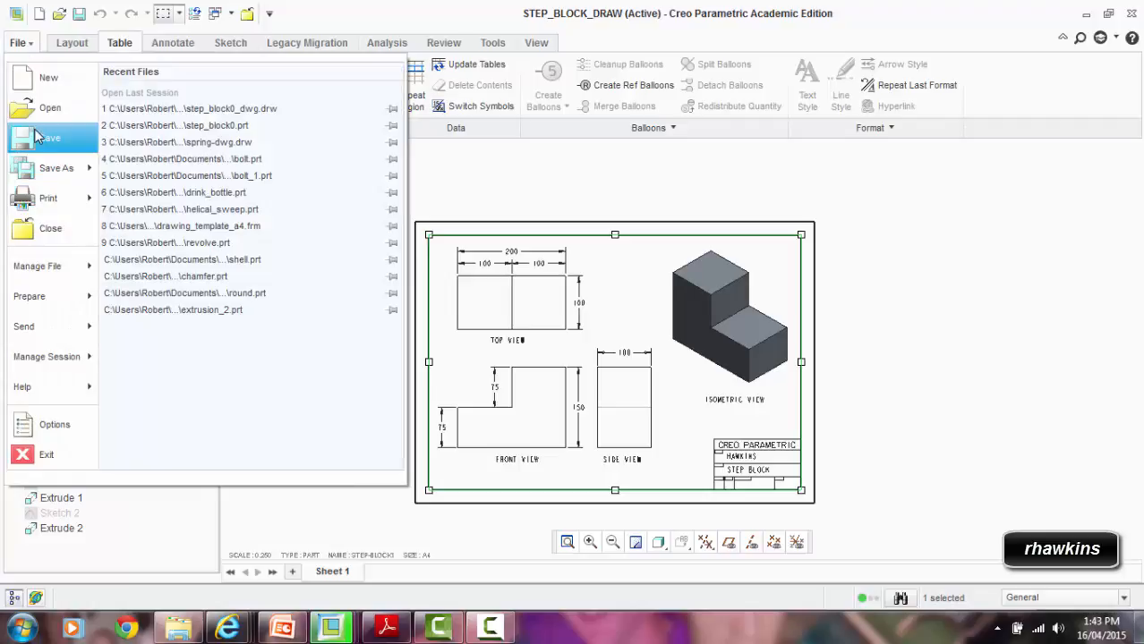
mouse_move(65, 170)
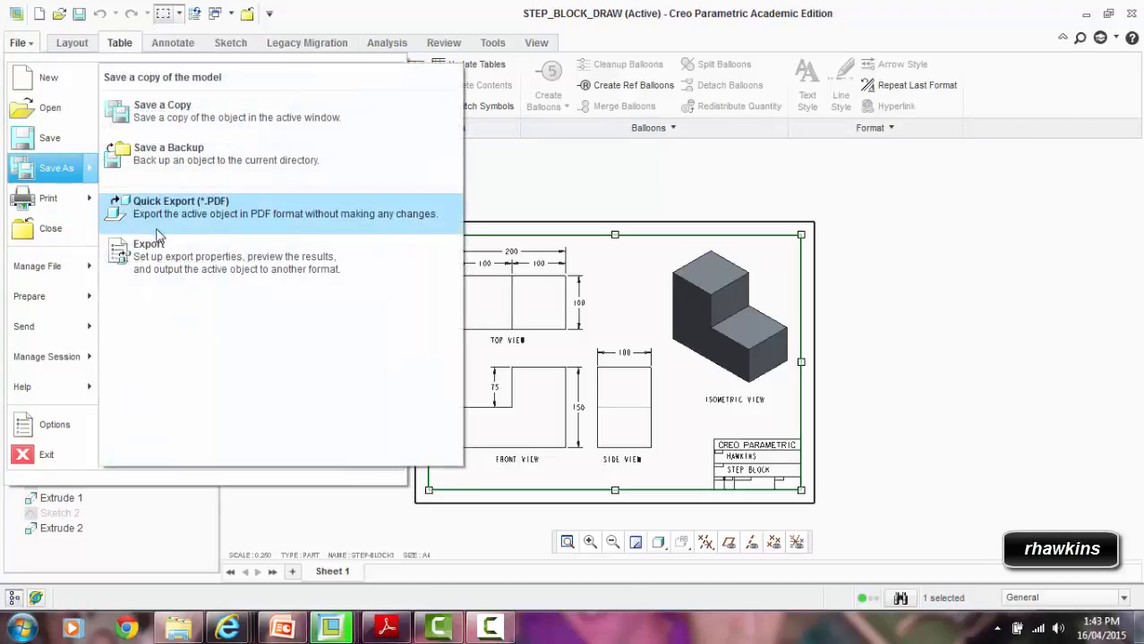
click(162, 265)
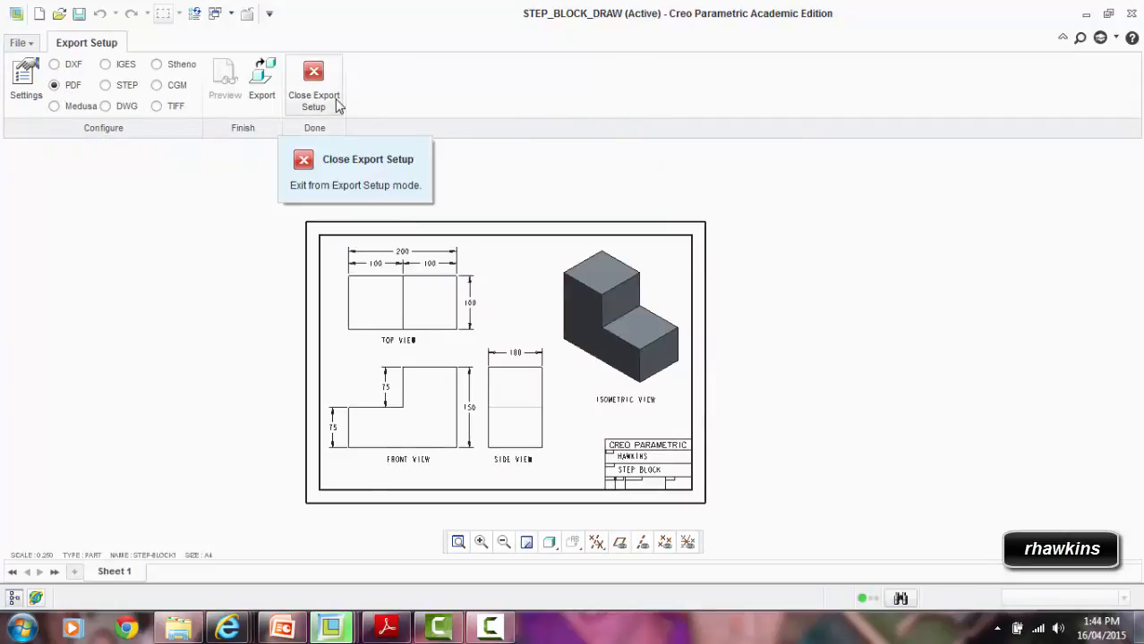
click(262, 89)
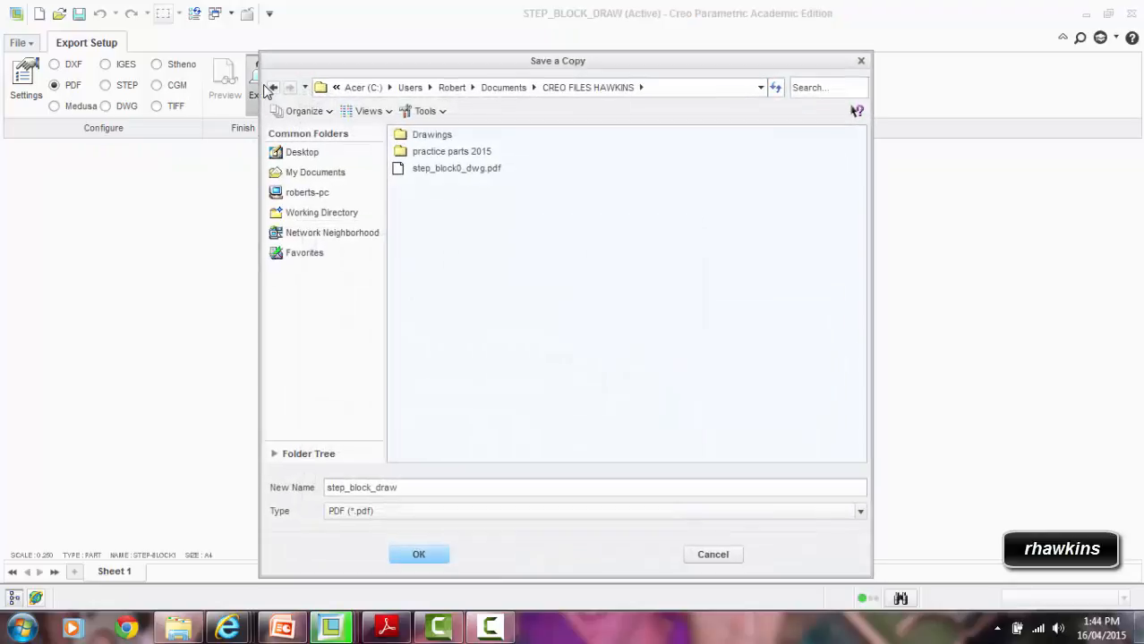
click(415, 556)
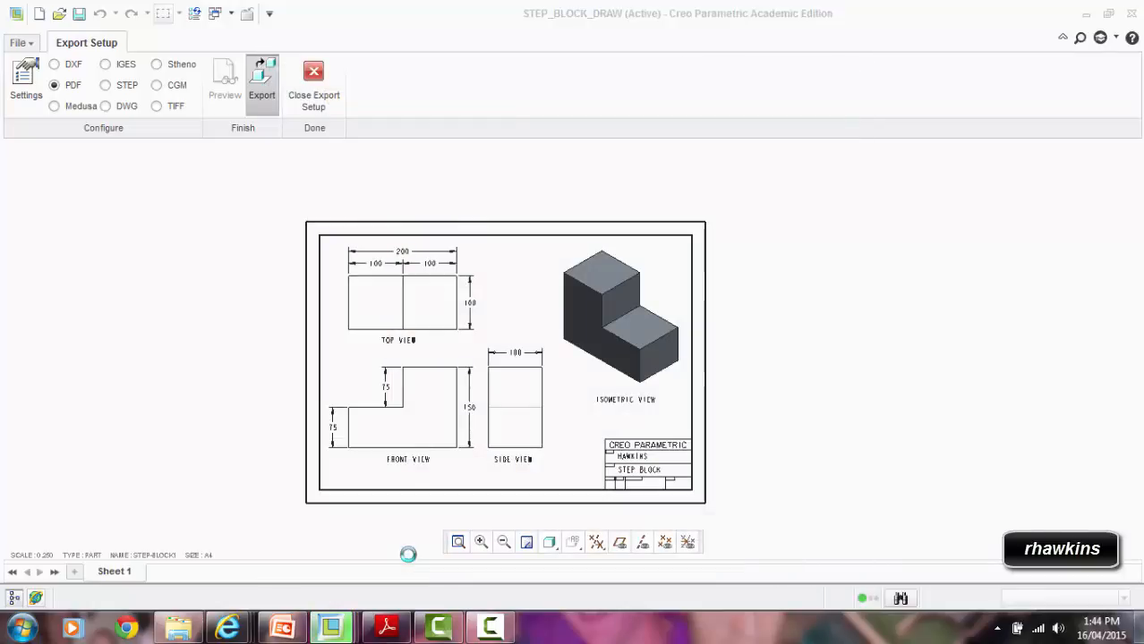